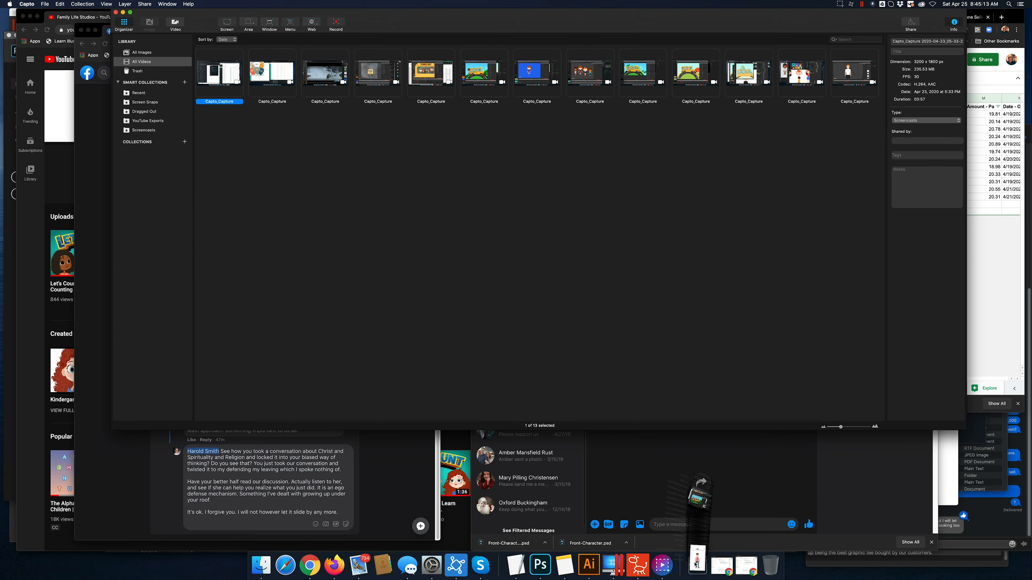
# Open Front-Character (1).psd in Photoshop, switch to Cartoon Animator and import the character's PSD from the Downloads folder onto the stage.
pyautogui.click(698, 539)
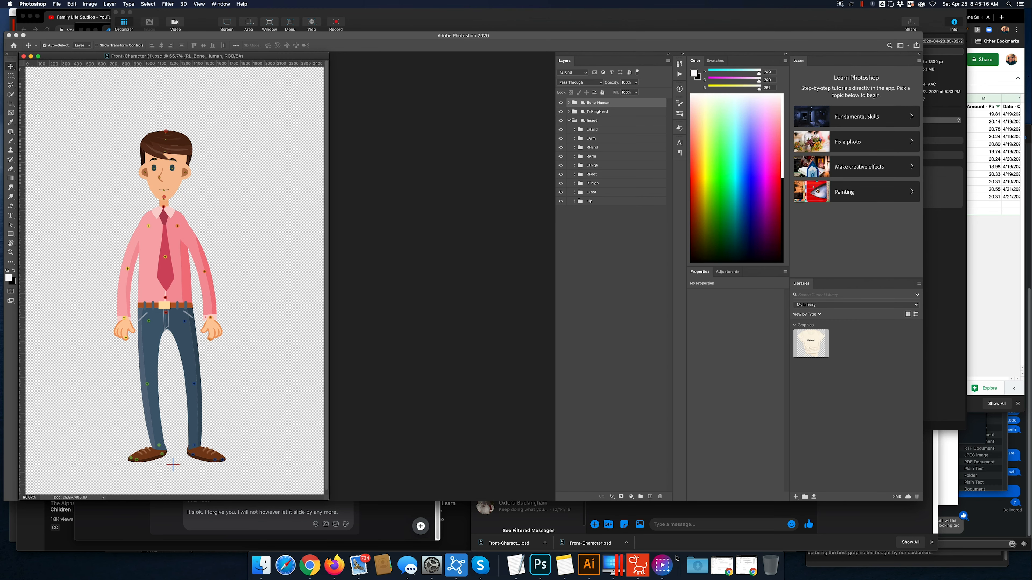
pyautogui.click(637, 565)
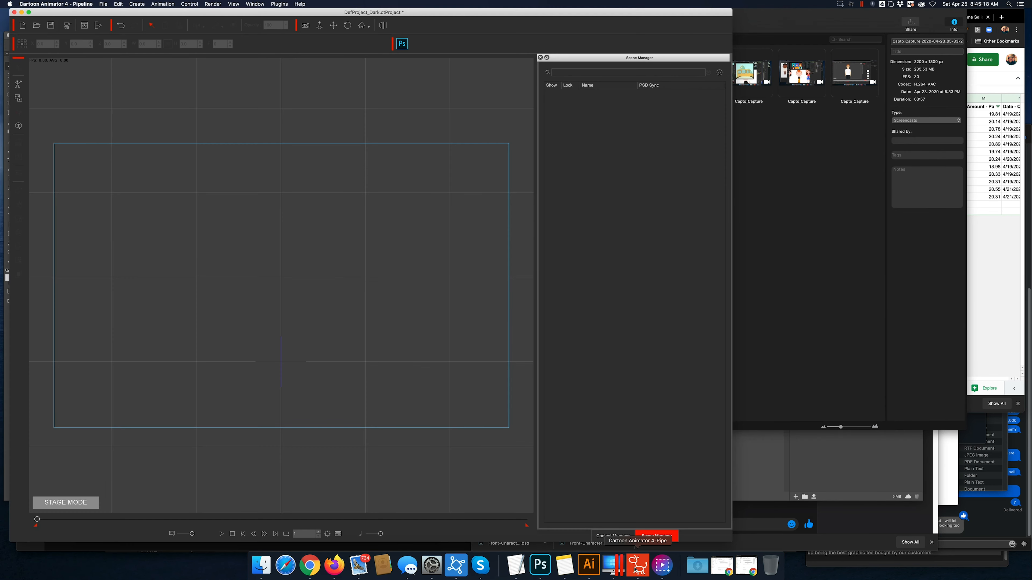
pyautogui.click(706, 565)
pyautogui.moveTo(698, 536); pyautogui.dragTo(363, 335)
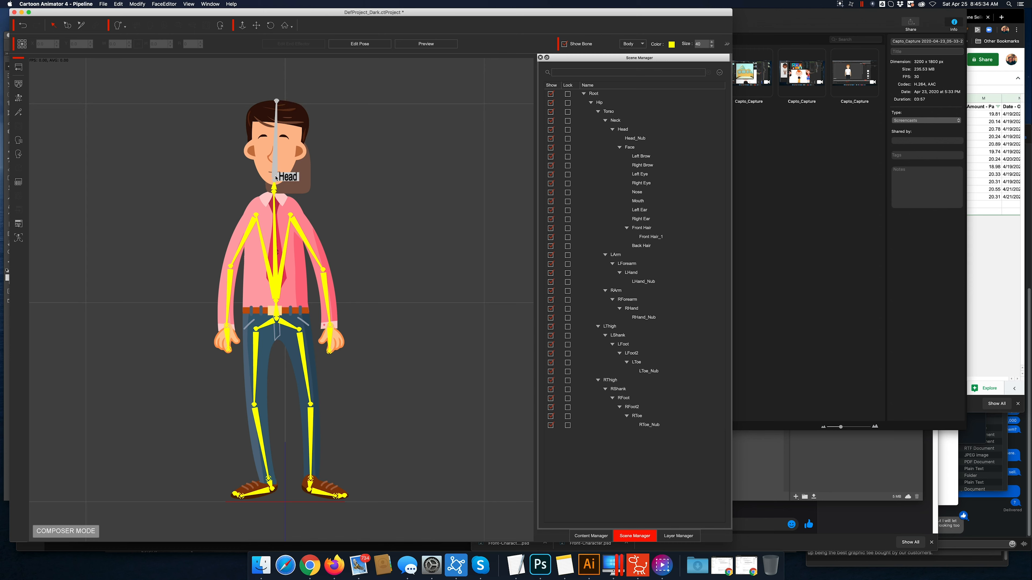
# Inspect the character's Head and Head_Nub bones, and examine the back hair's place among the expanded Talking Head layers in an otherwise collapsed list.
pyautogui.click(277, 168)
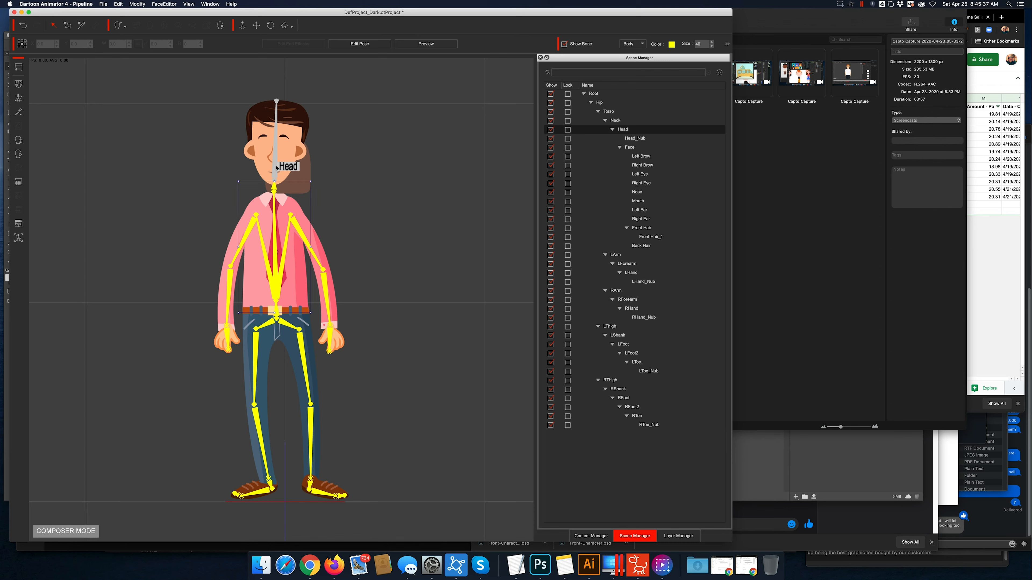
pyautogui.click(277, 101)
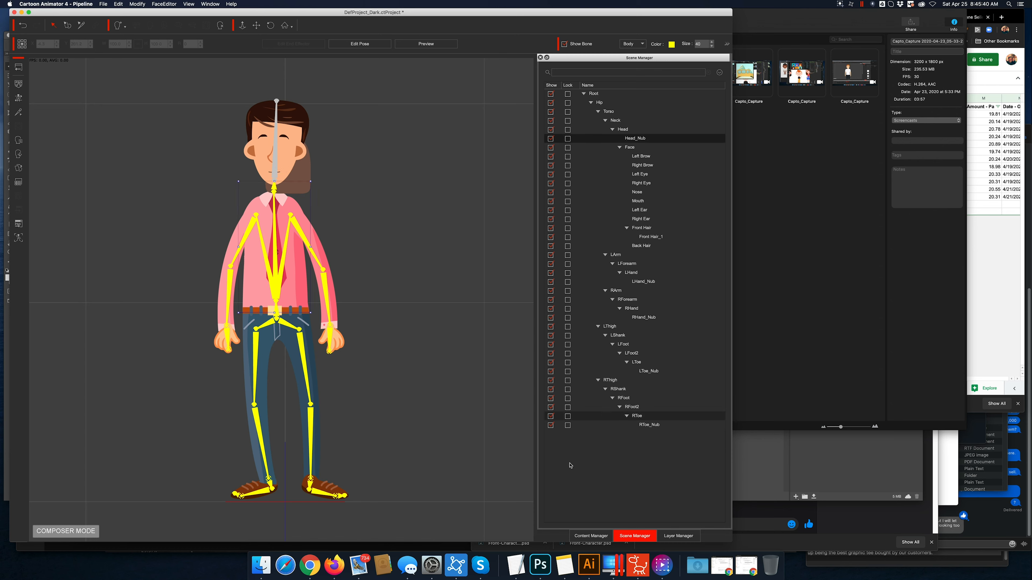
pyautogui.click(678, 536)
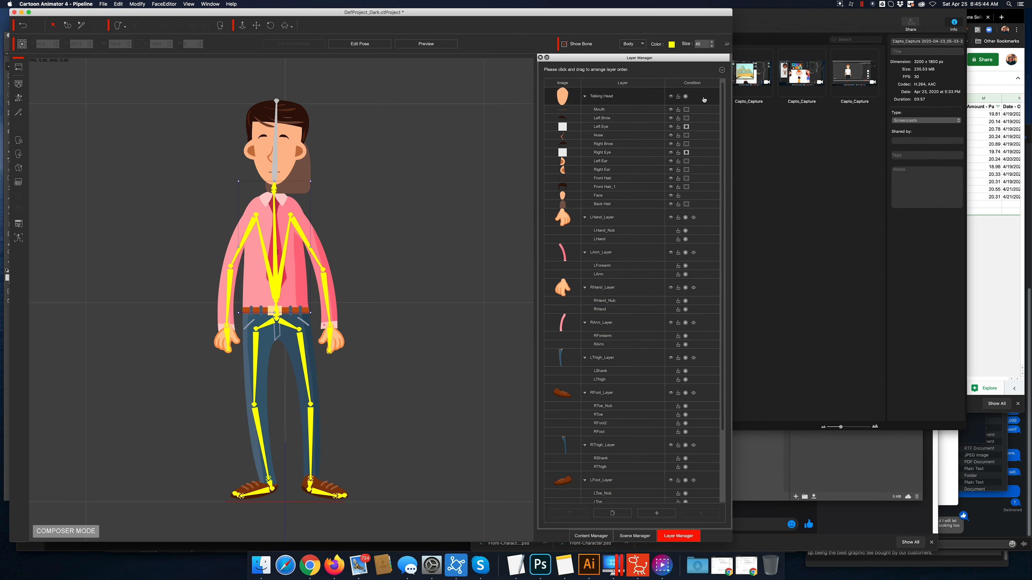
pyautogui.click(722, 72)
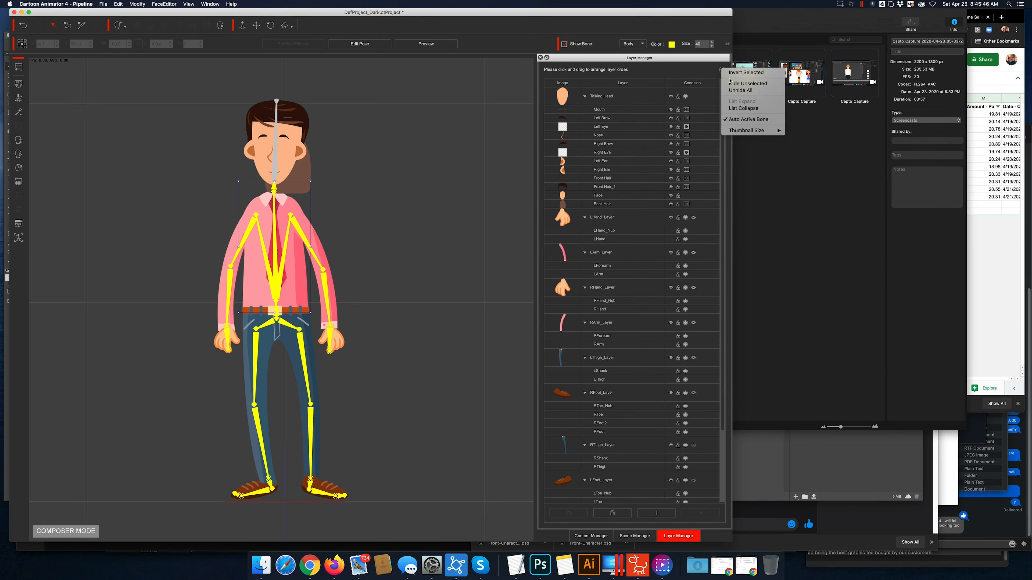
pyautogui.click(744, 110)
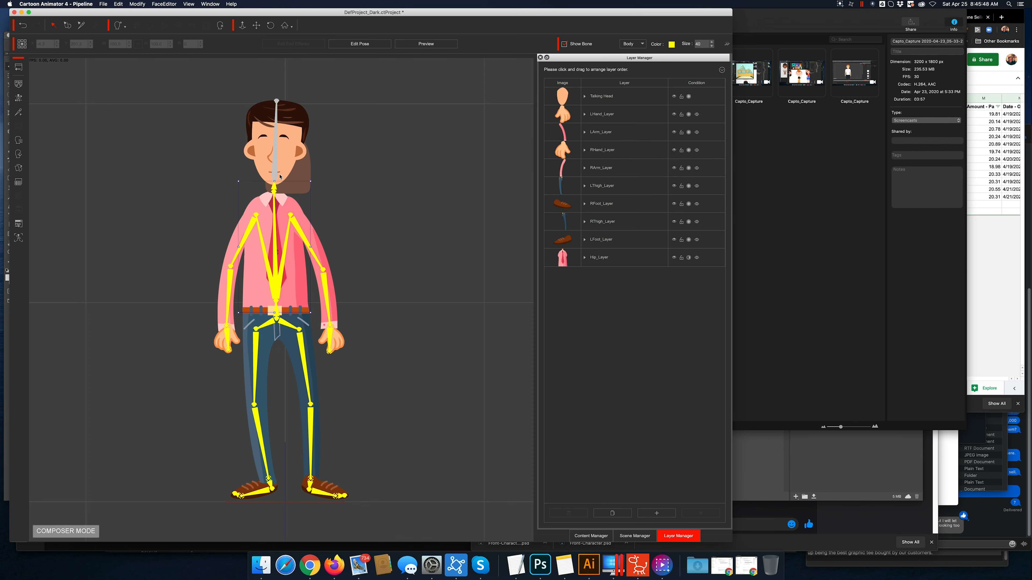
pyautogui.click(304, 176)
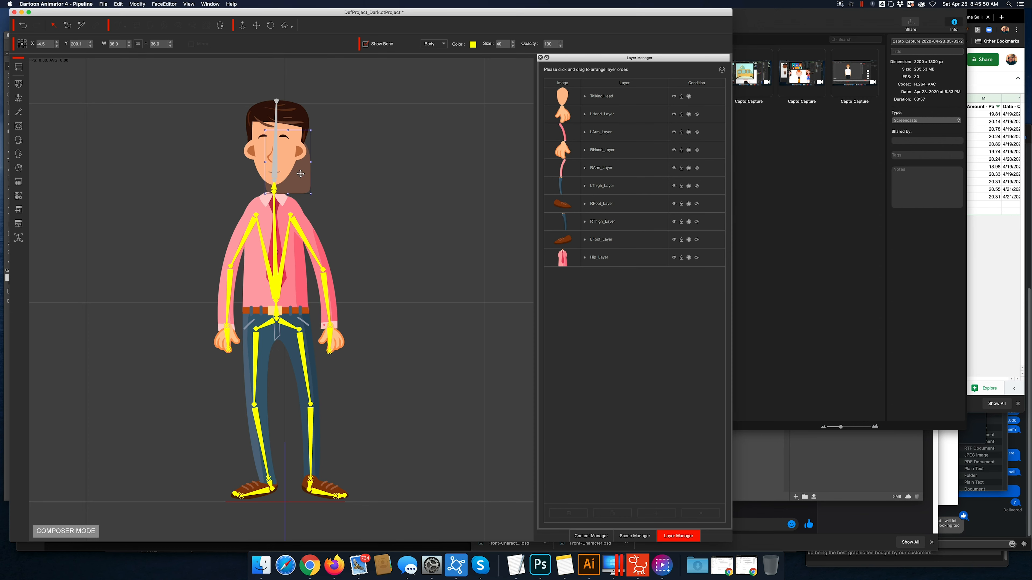
pyautogui.click(584, 96)
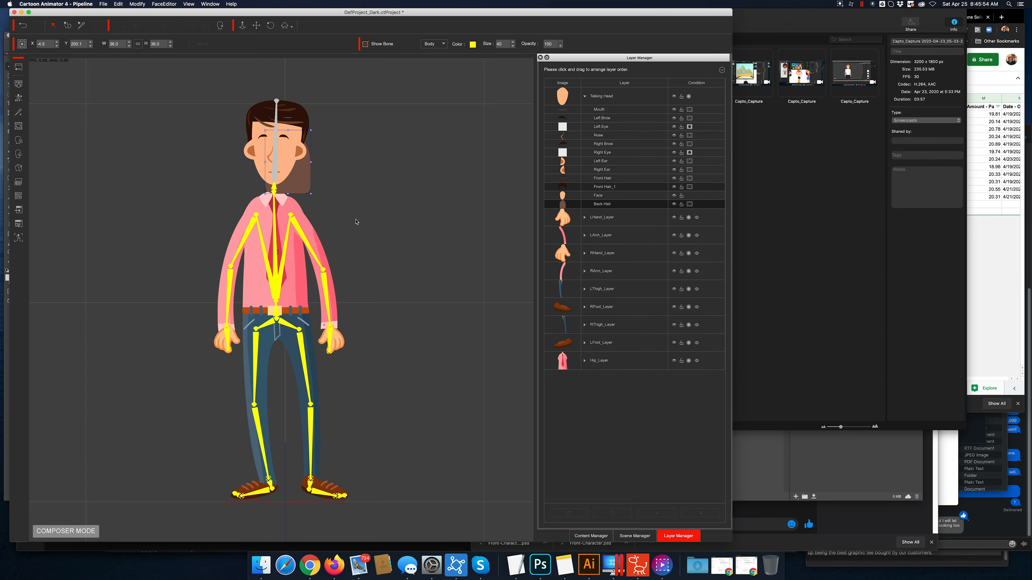
# Switch to Photoshop, close the open document and reopen Front-Character (1).psd from the Downloads folder.
pyautogui.click(540, 565)
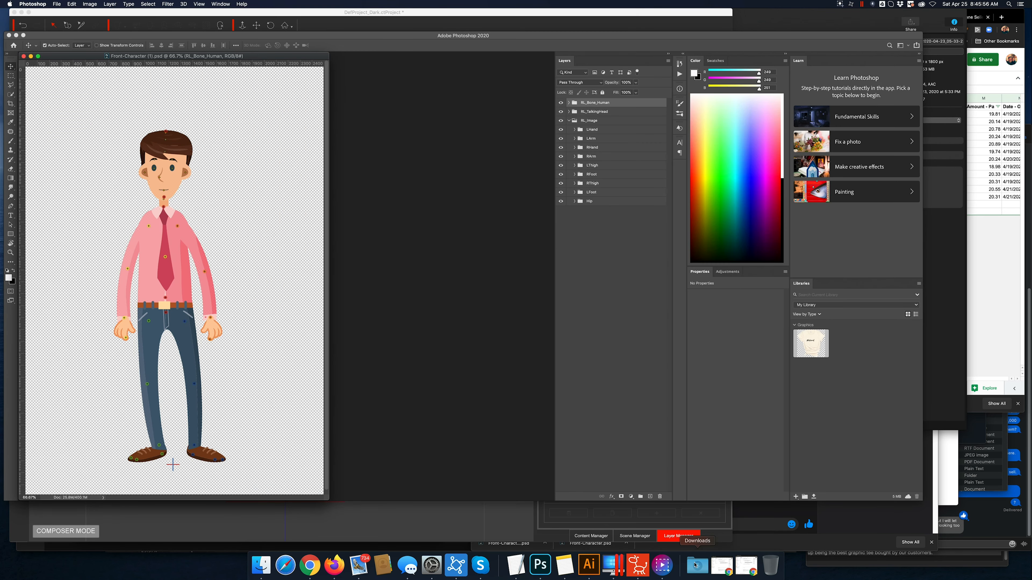
pyautogui.press('super+w')
pyautogui.click(697, 564)
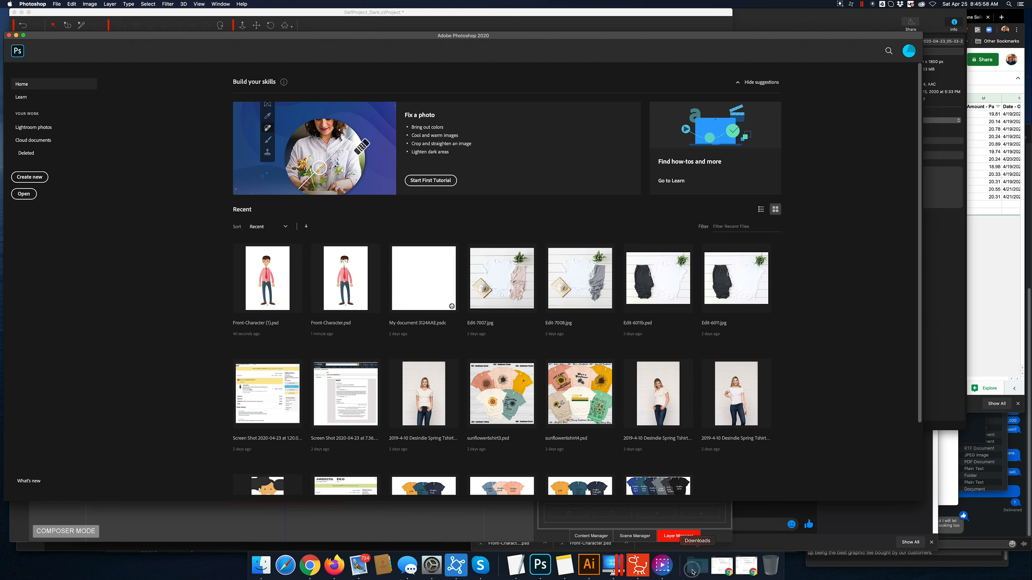
pyautogui.click(698, 537)
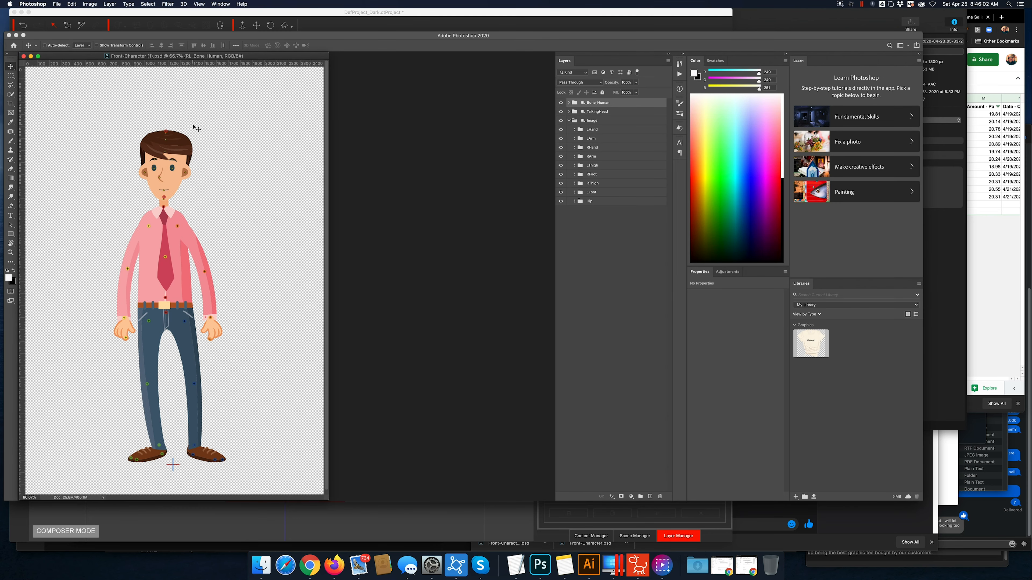
pyautogui.press('super+plus')
pyautogui.press('super+plus')
pyautogui.moveTo(364, 179); pyautogui.dragTo(538, 386)
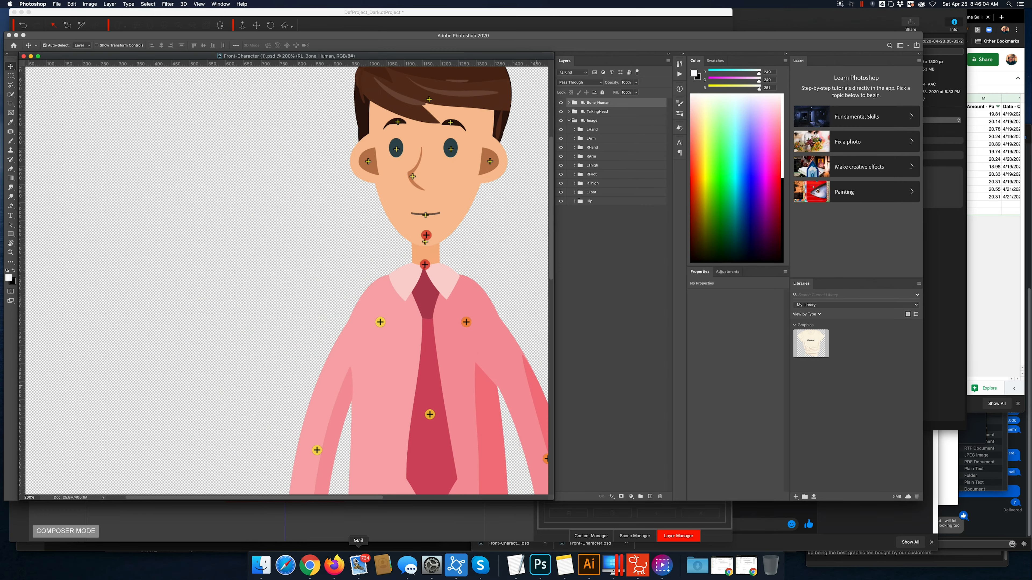
# Switch to Chrome, open youtube.com in a new tab and go to the signed-in account's own channel page.
pyautogui.click(309, 565)
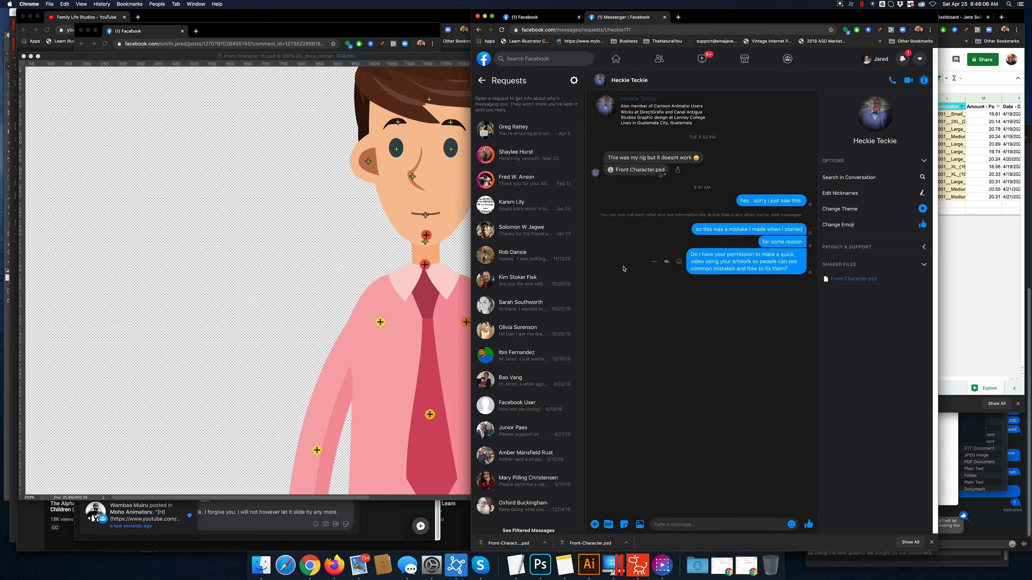
pyautogui.press('super+t')
pyautogui.write('youtube.com')
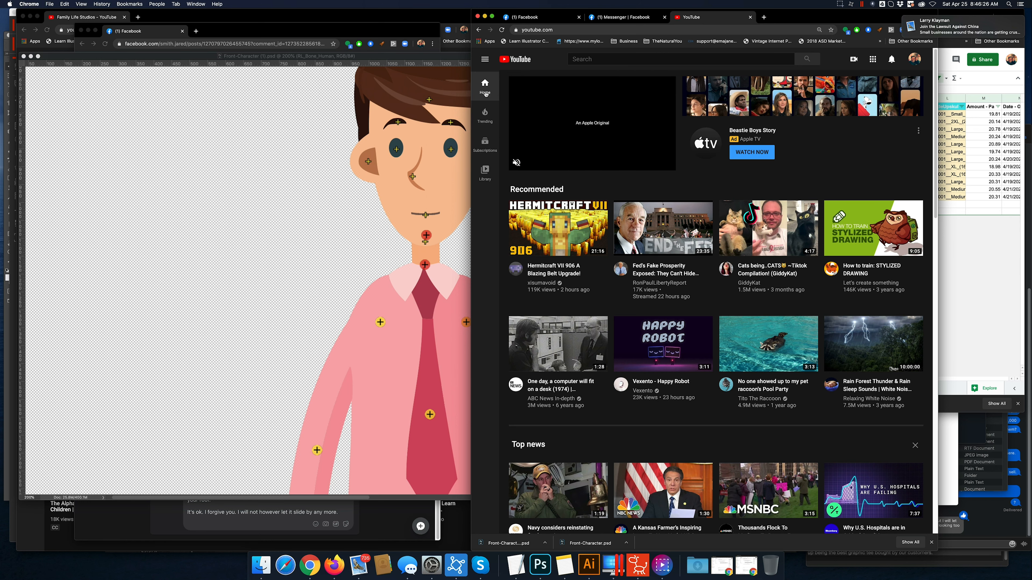
pyautogui.click(914, 59)
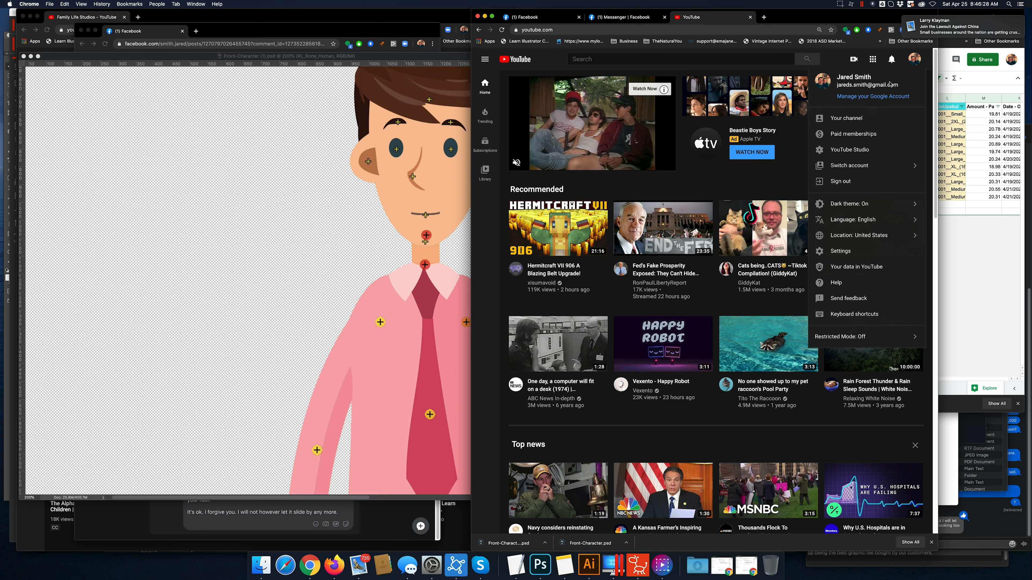
pyautogui.click(857, 122)
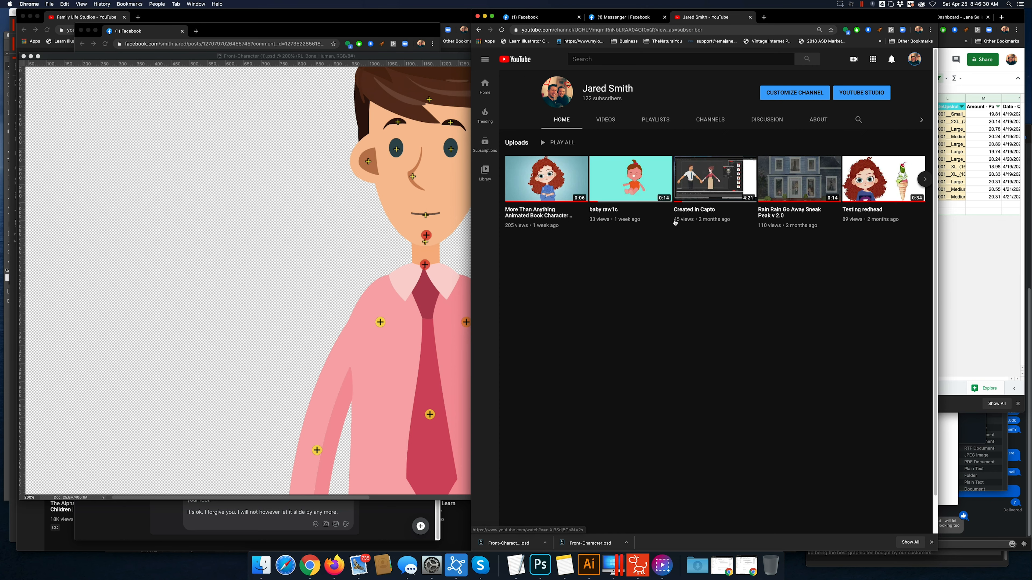
# Search the channel for "turtle" and watch "Turtle animation Example Cartoon Animator Rig Character" in full screen.
pyautogui.click(858, 119)
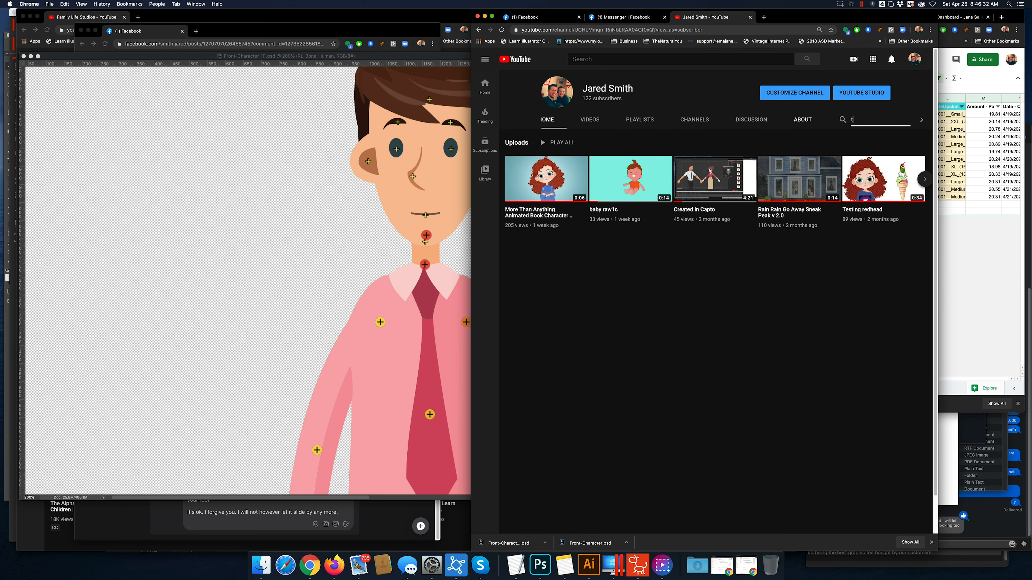
pyautogui.write('turtle')
pyautogui.press('Return')
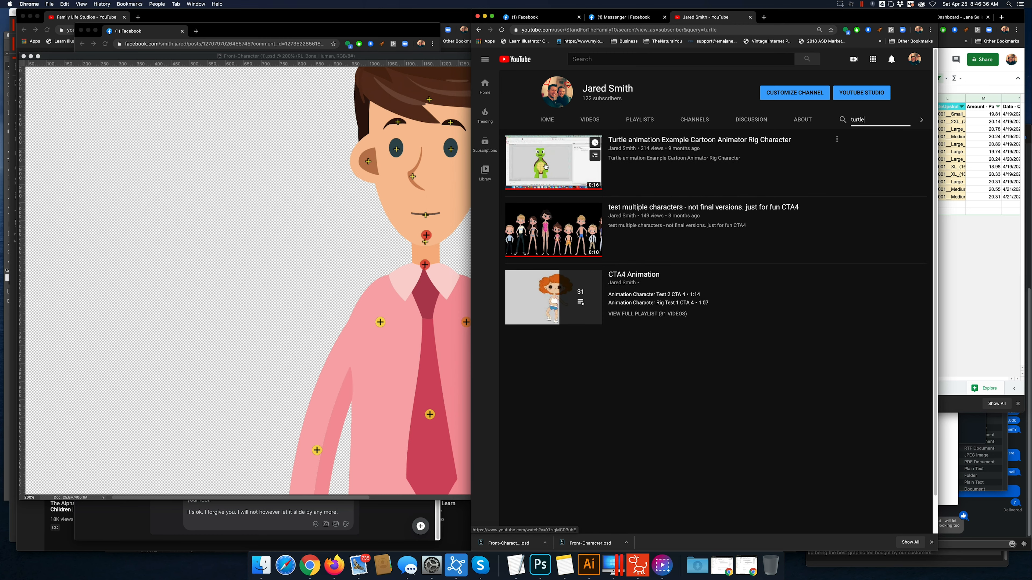
pyautogui.click(546, 166)
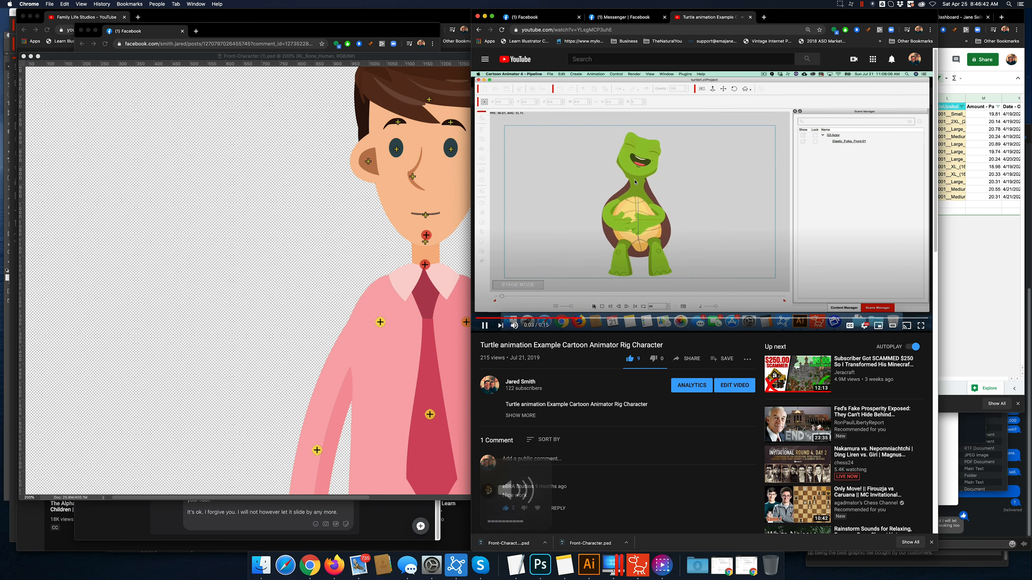
pyautogui.click(921, 326)
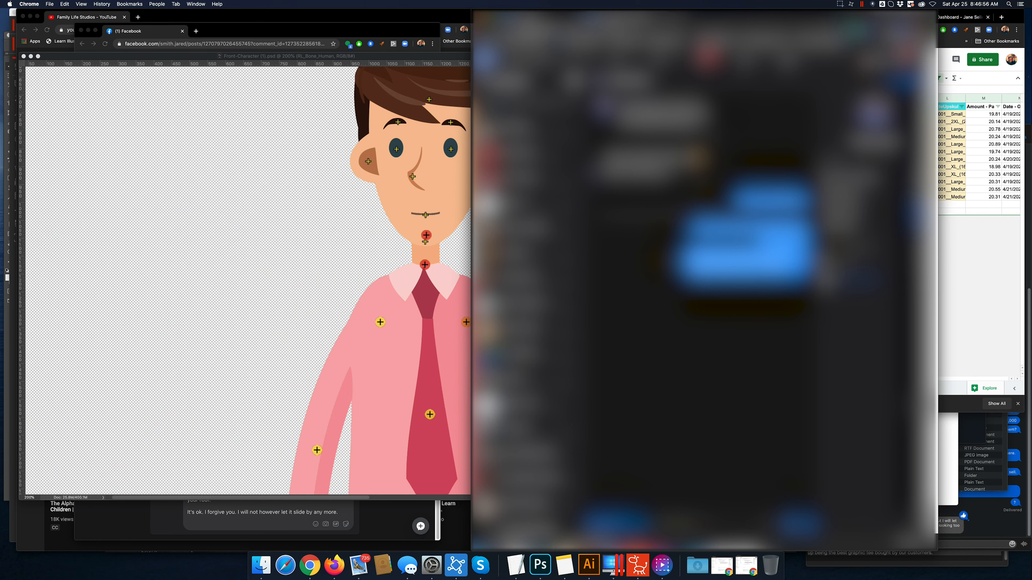
# Return to the character in Photoshop and examine the bone markers on the head, selecting the Face group.
pyautogui.click(434, 210)
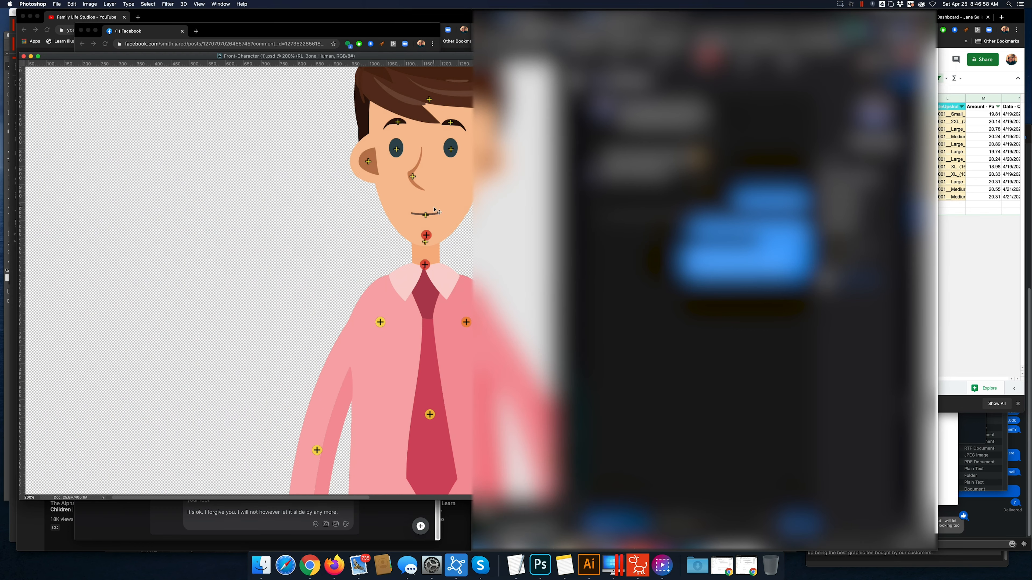
pyautogui.scroll(4, 330, 128)
pyautogui.hscroll(5, 329, 128)
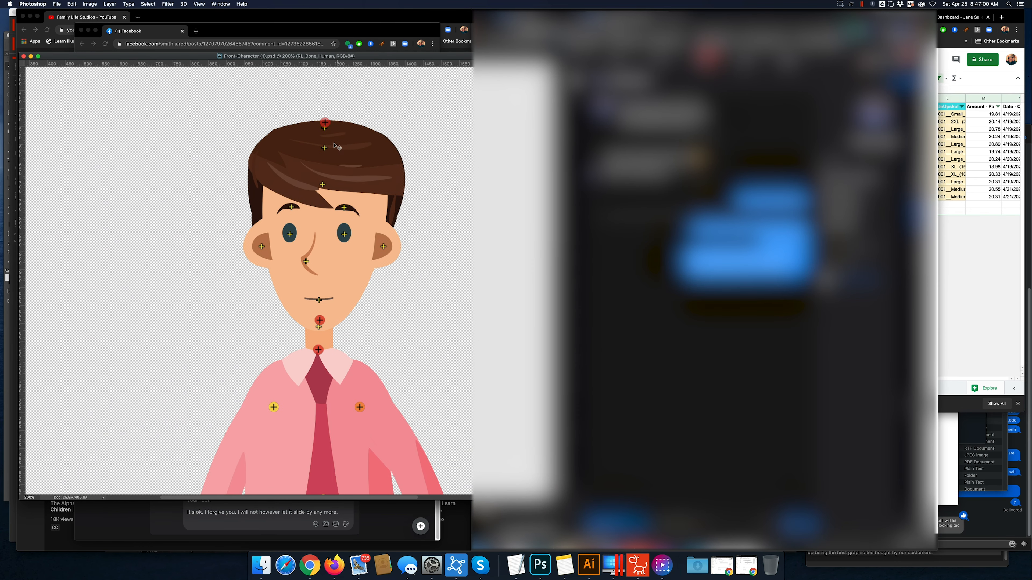
pyautogui.click(325, 124)
pyautogui.click(342, 314)
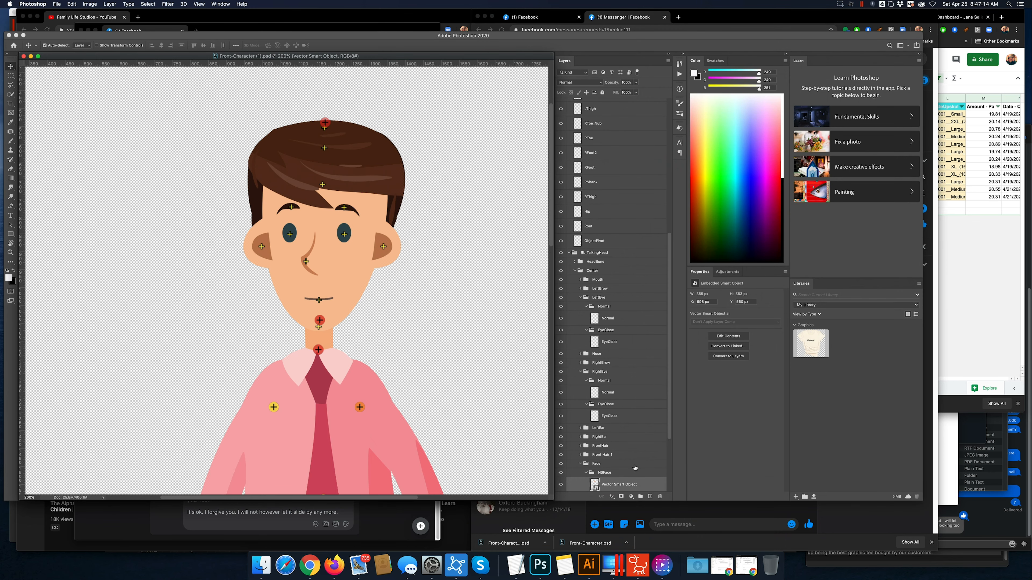
pyautogui.click(616, 467)
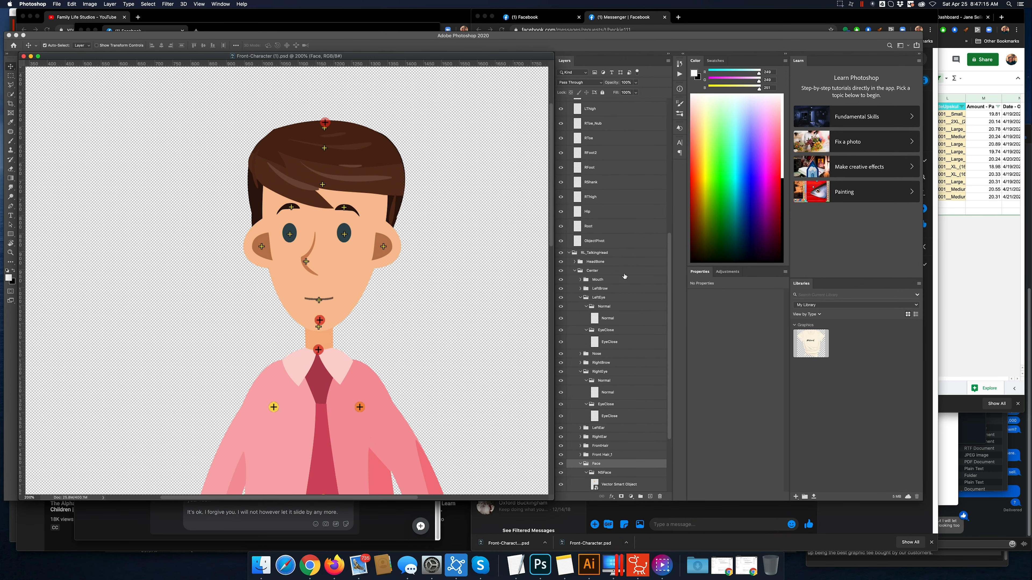
# Show the Free Transform bounds of the RL_TalkingHead group to check the head's extent, and deselect it.
pyautogui.click(604, 254)
pyautogui.hotkey('ctrl', 't')
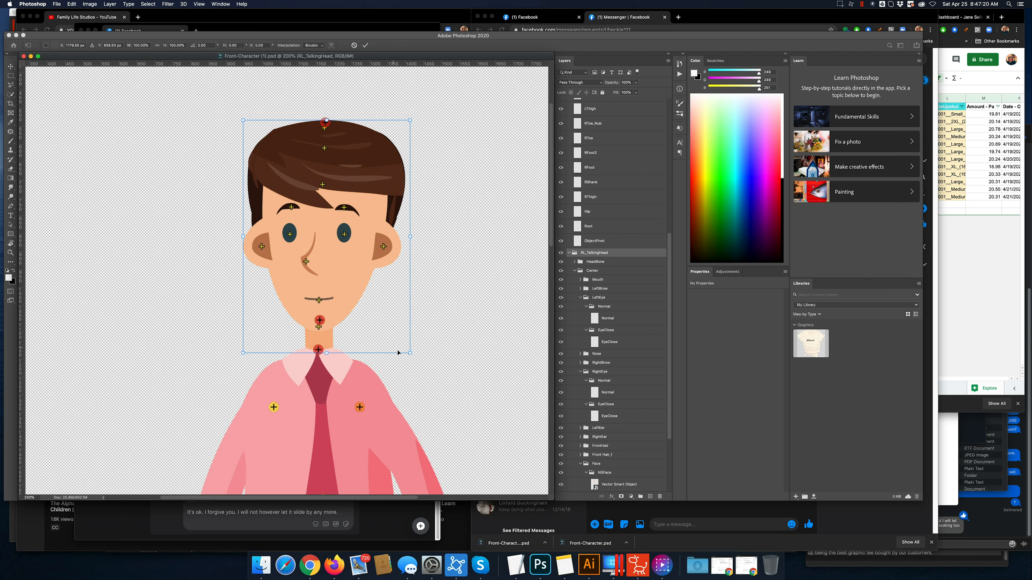
pyautogui.moveTo(364, 369); pyautogui.dragTo(369, 315)
pyautogui.press('Return')
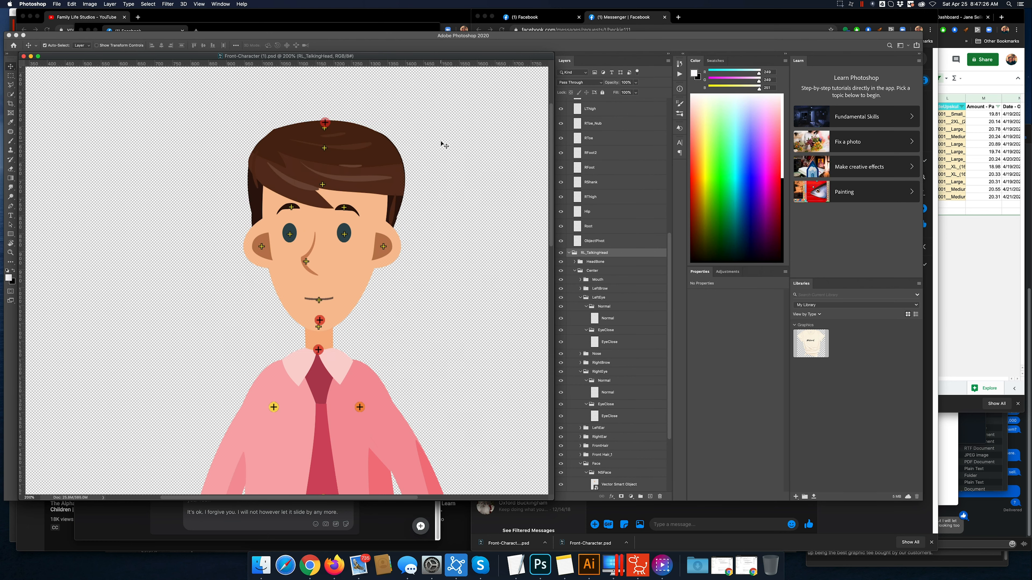
pyautogui.click(409, 131)
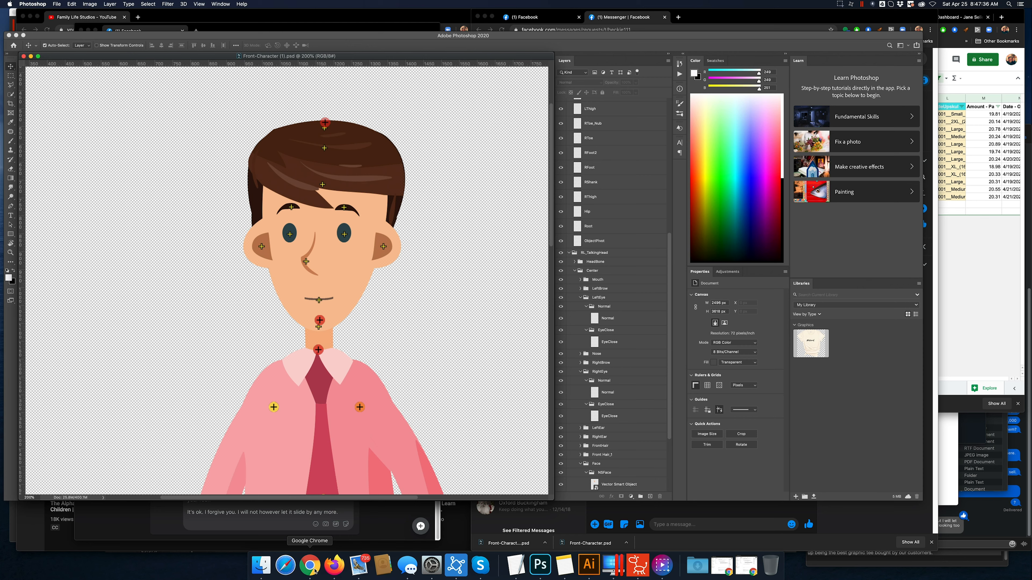
# Move the Head bone marker slightly down from the chin onto the neck and hide the Face group.
pyautogui.moveTo(320, 322)
pyautogui.mouseDown()
pyautogui.moveTo(321, 344)
pyautogui.moveTo(319, 330)
pyautogui.mouseUp()
pyautogui.click(355, 297)
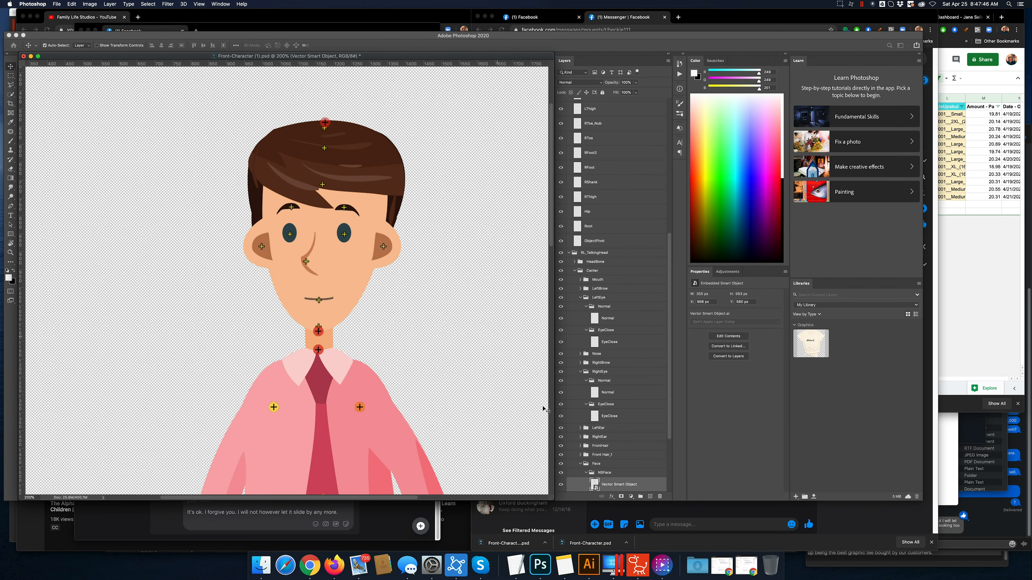
pyautogui.click(561, 464)
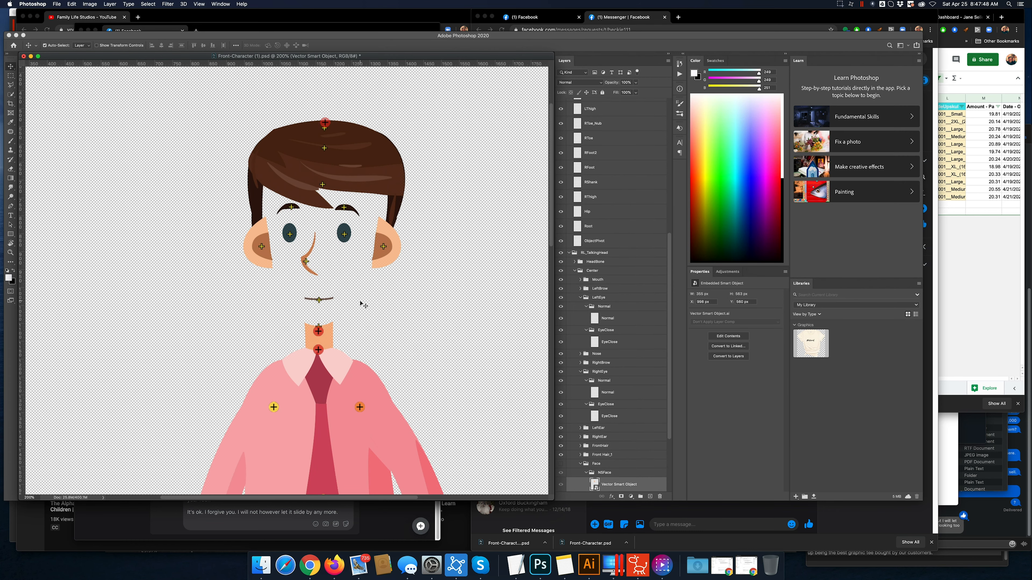
# Move the Head_Nub bone marker from the top of the head down to between the mouth and the neck.
pyautogui.press('super+plus')
pyautogui.moveTo(394, 319); pyautogui.dragTo(384, 378)
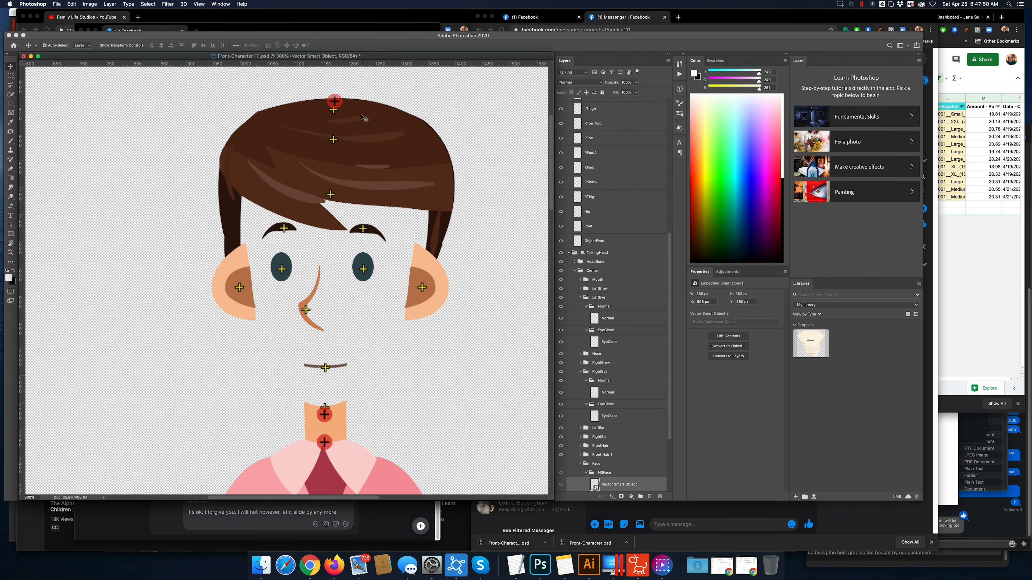
pyautogui.moveTo(336, 105); pyautogui.dragTo(325, 397)
pyautogui.press('super+plus')
pyautogui.press('super+plus')
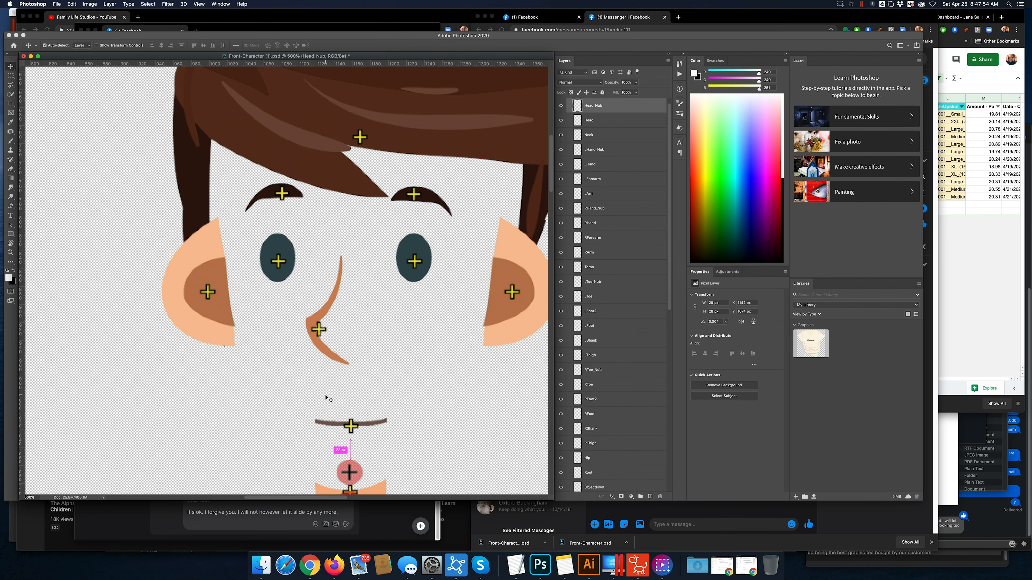
# Select the Hip group's Vector Smart Object layer, shrink the brush to about the neck's width and sample the neck's skin colour.
pyautogui.scroll(-10, 455, 405)
pyautogui.click(324, 323)
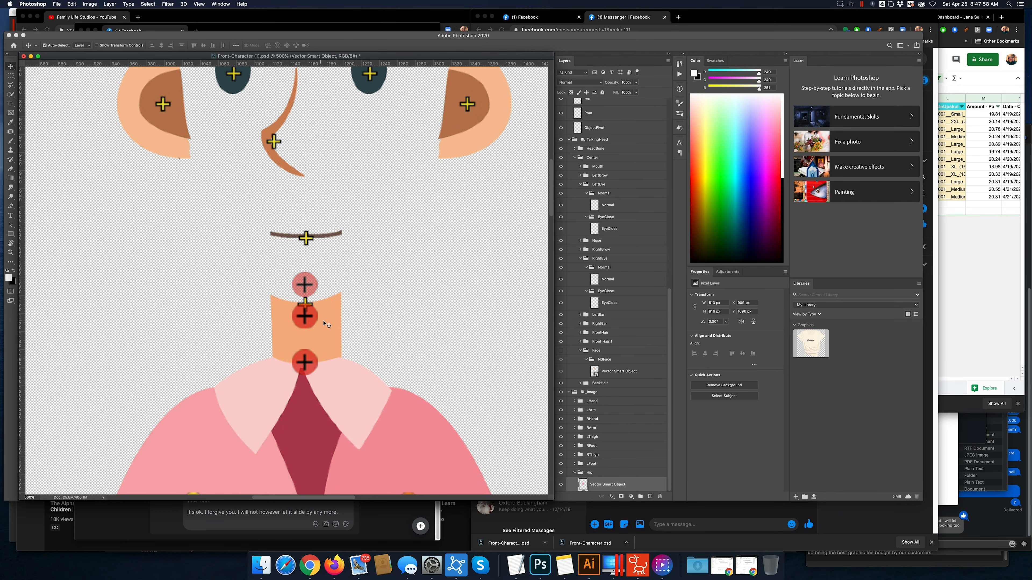
pyautogui.press('b')
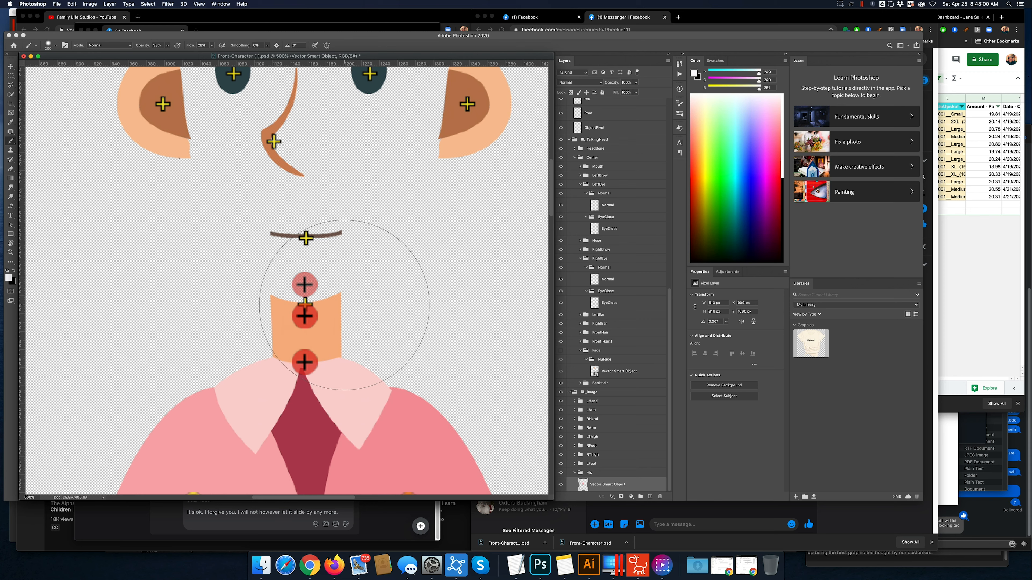
pyautogui.press('[')
pyautogui.press('[')
pyautogui.press('[')
pyautogui.press('[')
pyautogui.press('[')
pyautogui.press('[')
pyautogui.press('[')
pyautogui.press('[')
pyautogui.keyDown('alt'); pyautogui.click(324, 305); pyautogui.keyUp('alt')
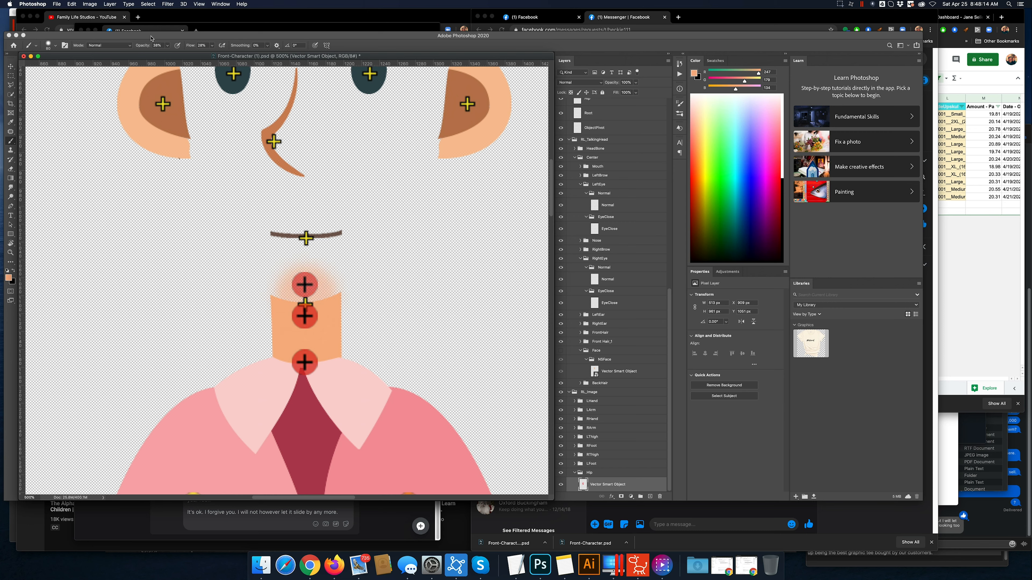
# Set the brush to 100% opacity, flow and hardness and paint a rounded extension on the top of the neck.
pyautogui.click(161, 46)
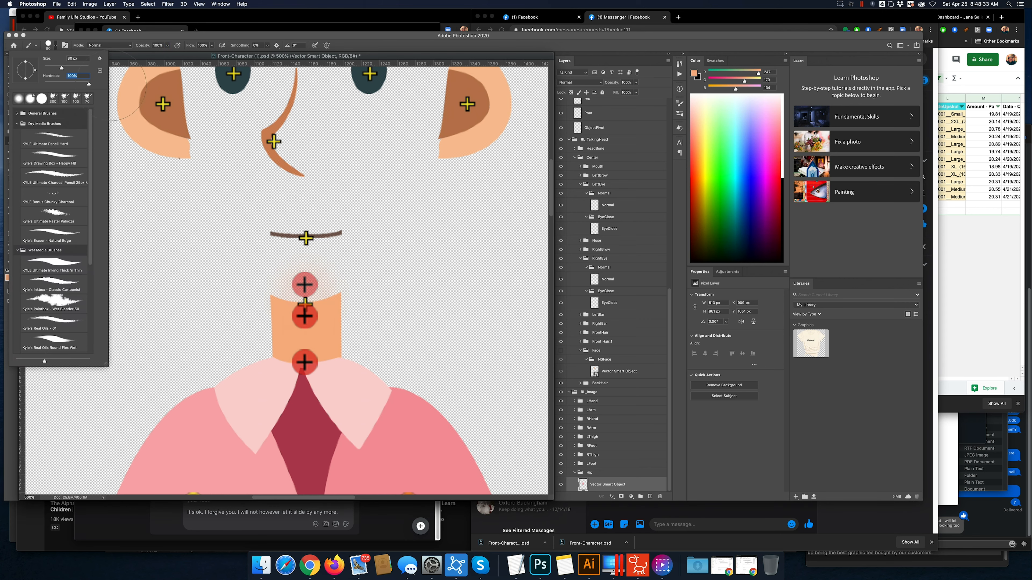
pyautogui.click(305, 295)
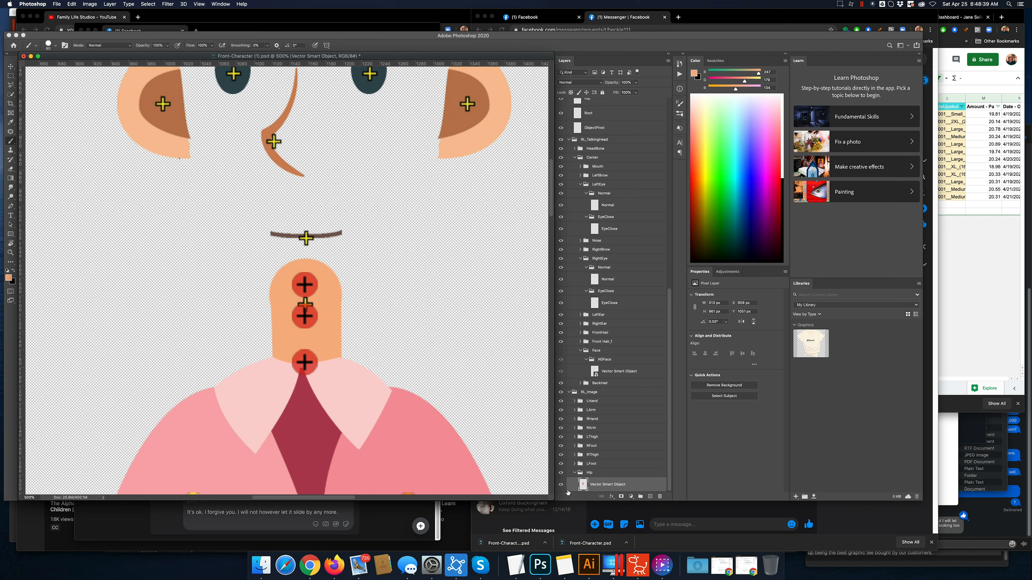
pyautogui.press('v')
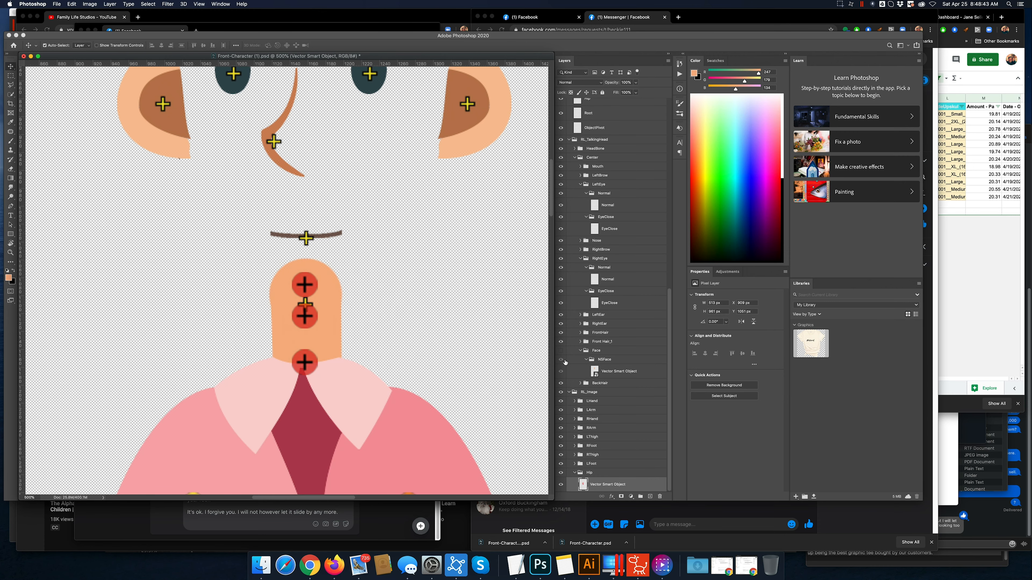
# Show the Face group again and shift the Head and Neck bone markers slightly up.
pyautogui.click(560, 350)
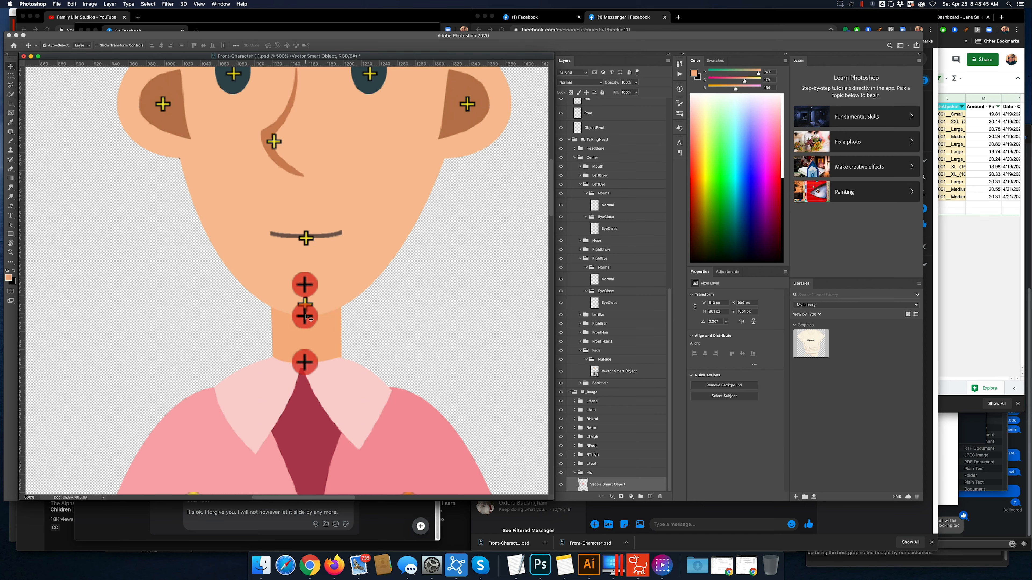
pyautogui.moveTo(305, 312); pyautogui.dragTo(305, 316)
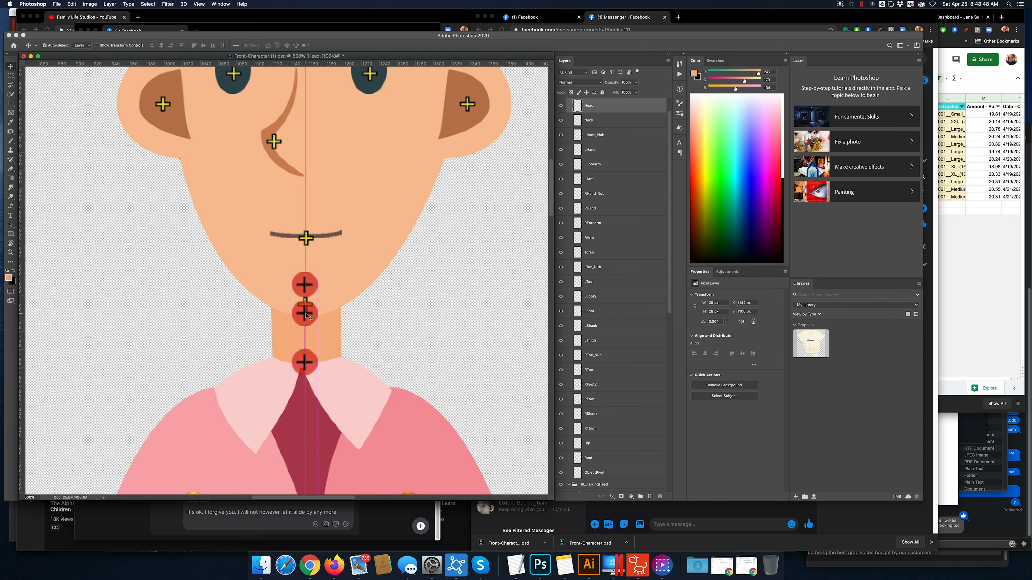
pyautogui.click(307, 363)
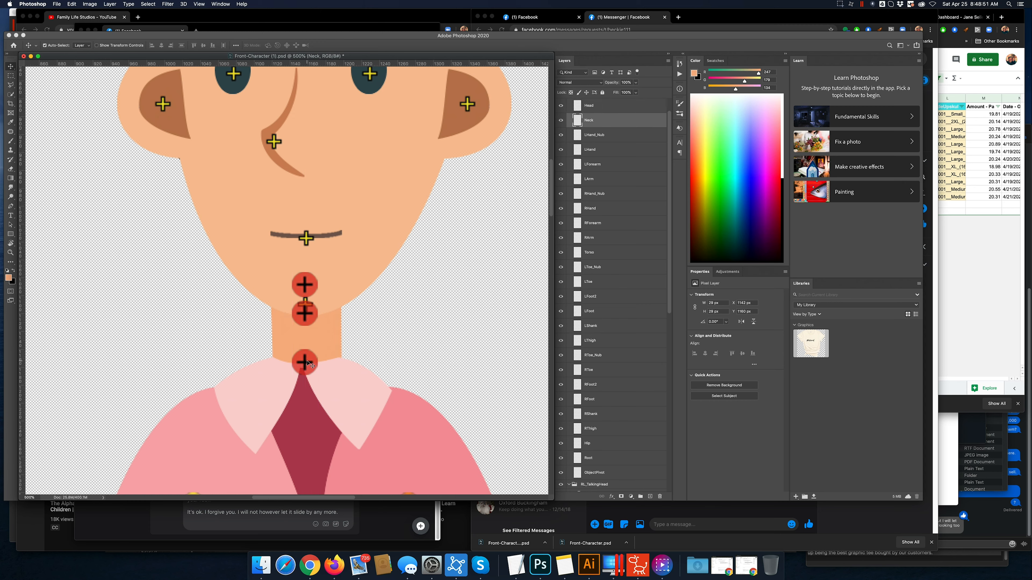
pyautogui.moveTo(307, 363); pyautogui.dragTo(305, 359)
# Hide the Face group and move the Head_Nub bone marker slightly up inside the rounded top of the neck.
pyautogui.click(307, 287)
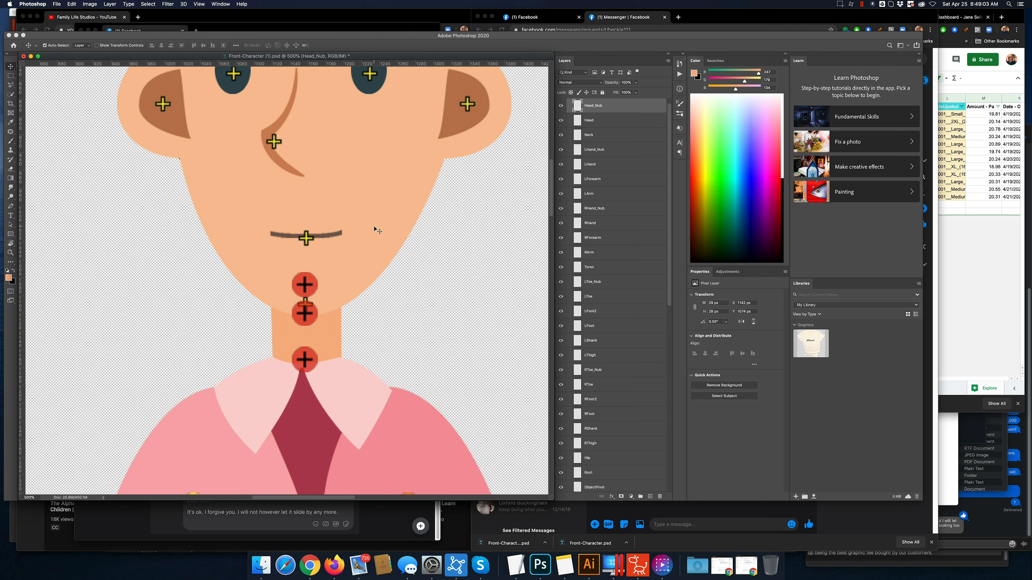
pyautogui.click(329, 333)
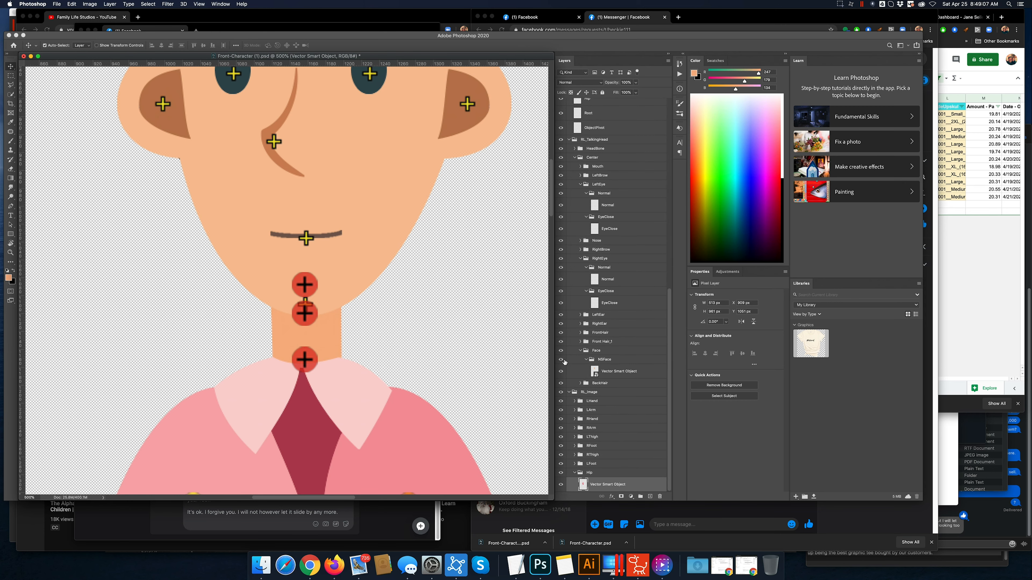
pyautogui.click(561, 351)
pyautogui.moveTo(309, 285); pyautogui.dragTo(308, 279)
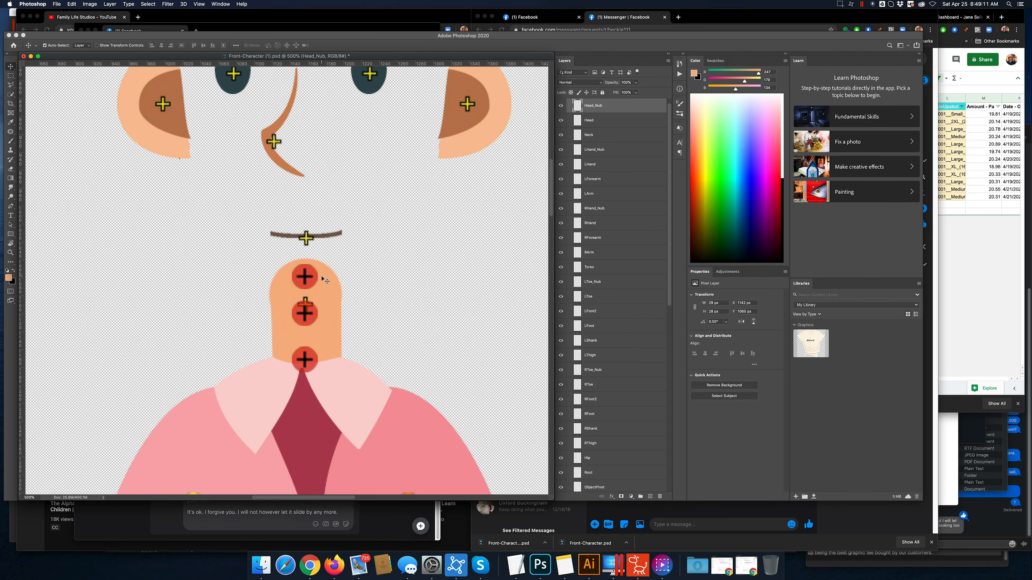
# Save the PSD, switch to Cartoon Animator and load the updated Front-Character (1).psd into the Composer.
pyautogui.hotkey('ctrl', 's')
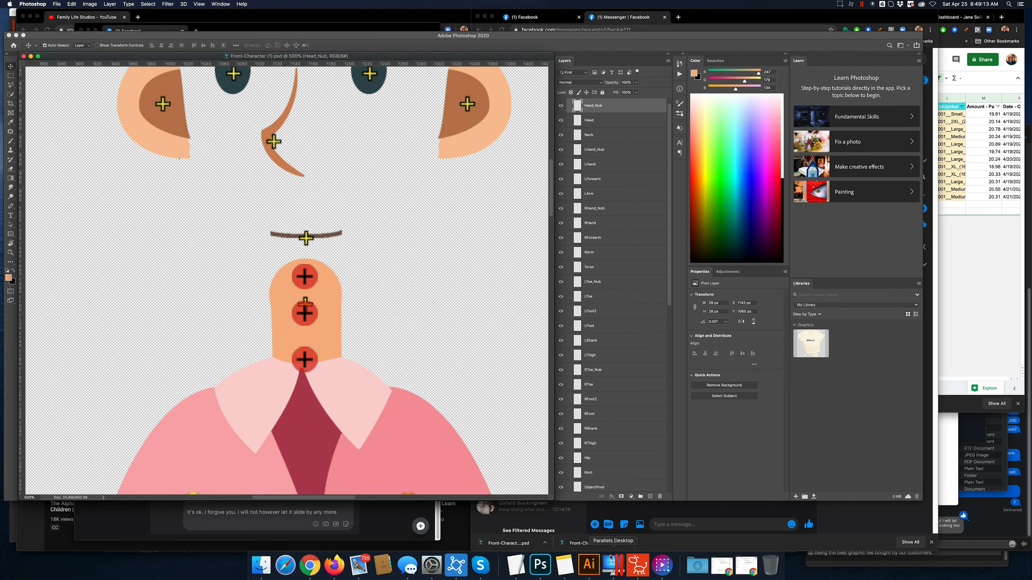
pyautogui.click(637, 567)
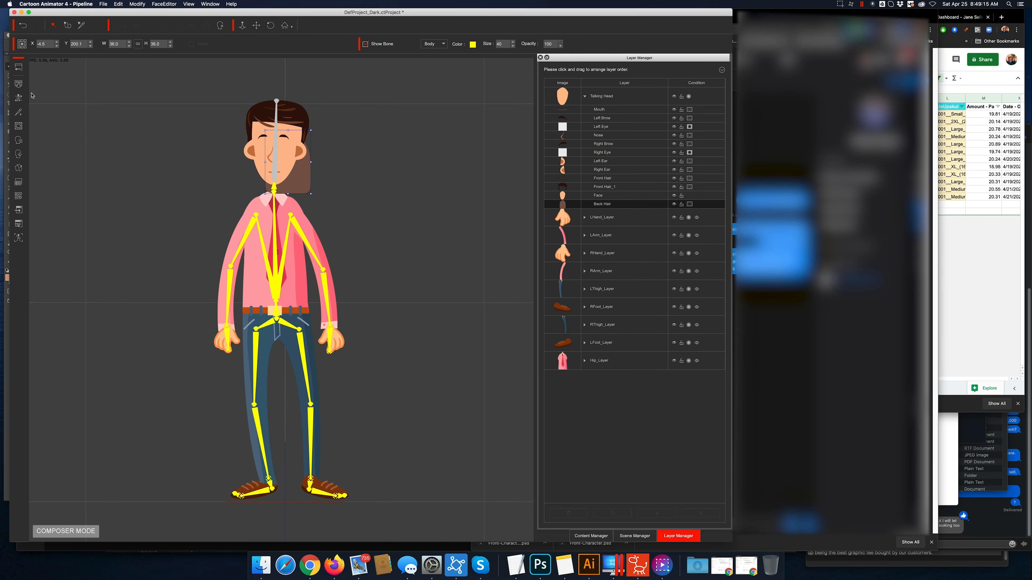
pyautogui.click(19, 85)
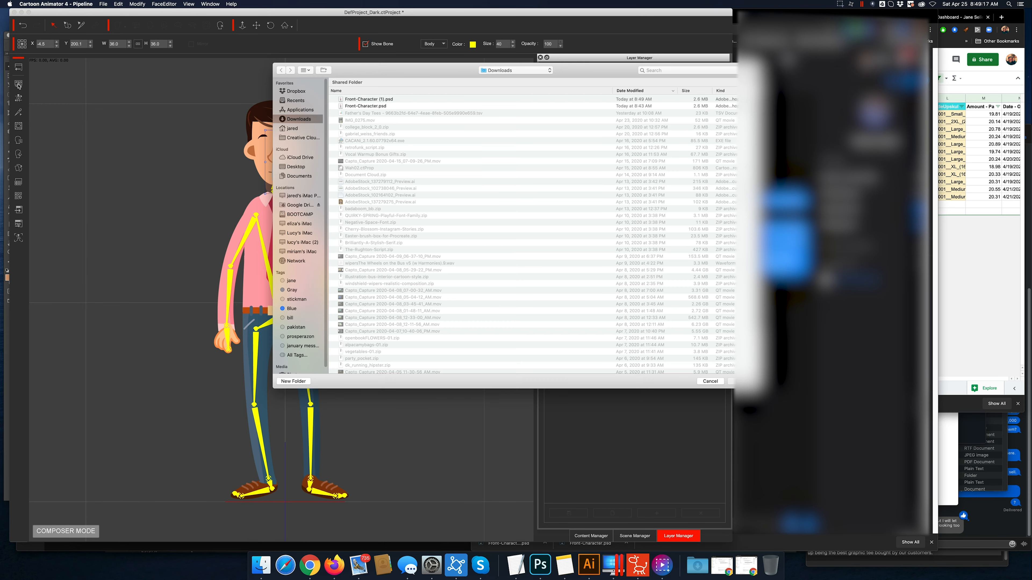
pyautogui.doubleClick(369, 100)
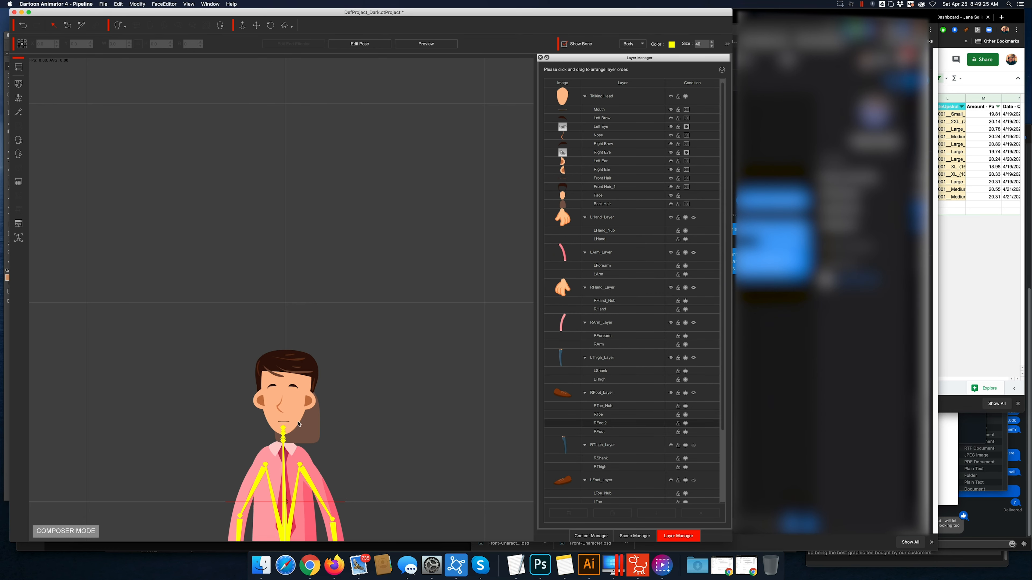
# Preview the rig and test the head movement by rotating the Head bone, then leave the preview.
pyautogui.scroll(8, 353, 416)
pyautogui.moveTo(422, 528); pyautogui.dragTo(419, 298)
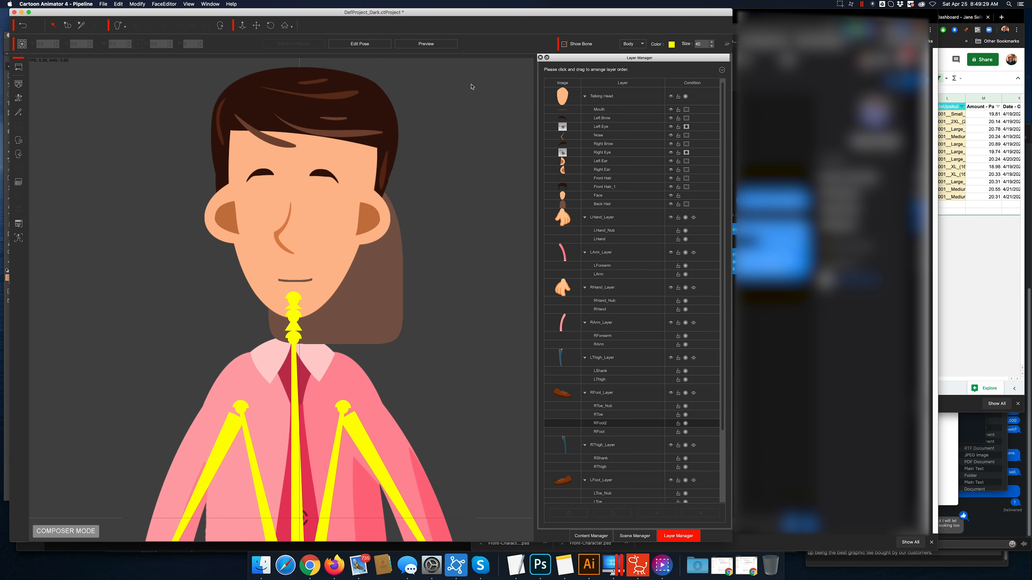
pyautogui.click(427, 45)
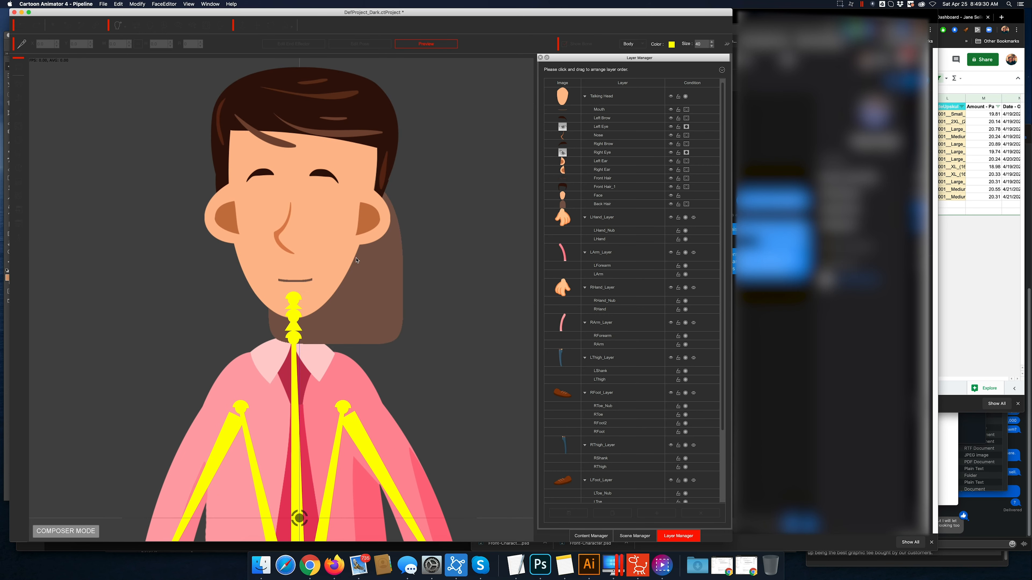
pyautogui.click(295, 303)
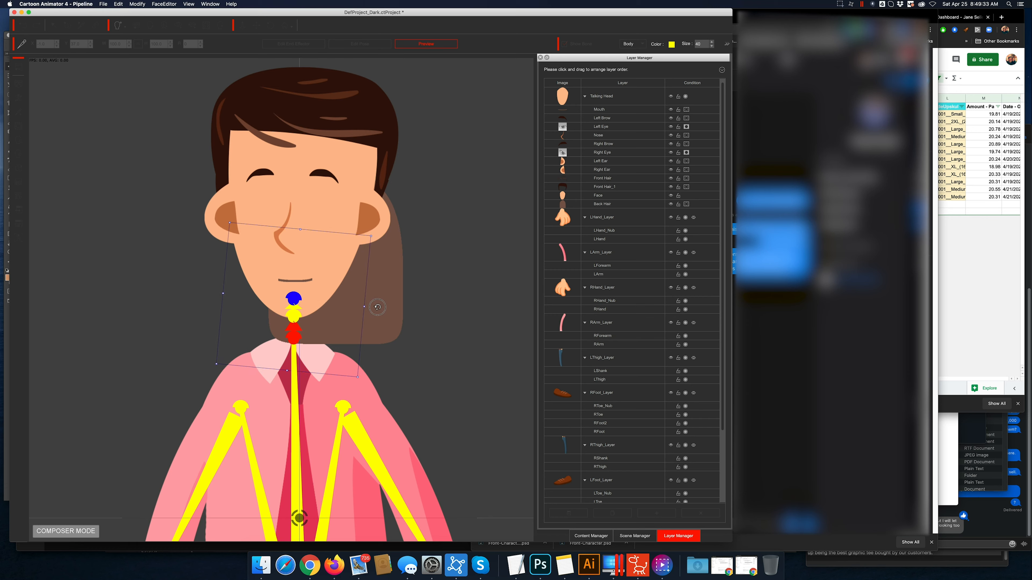
pyautogui.click(293, 314)
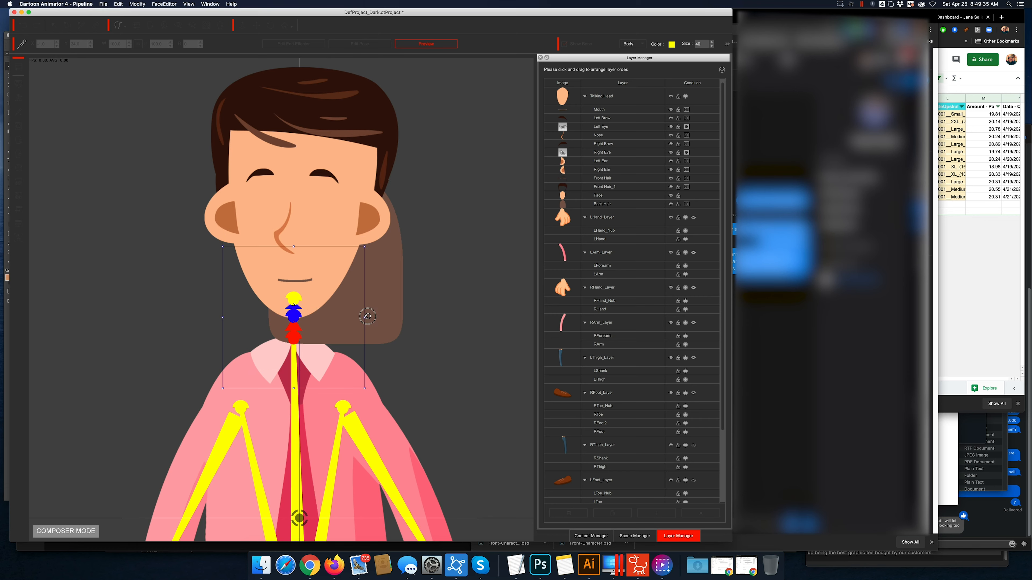
pyautogui.moveTo(367, 316); pyautogui.dragTo(406, 309)
pyautogui.press('Escape')
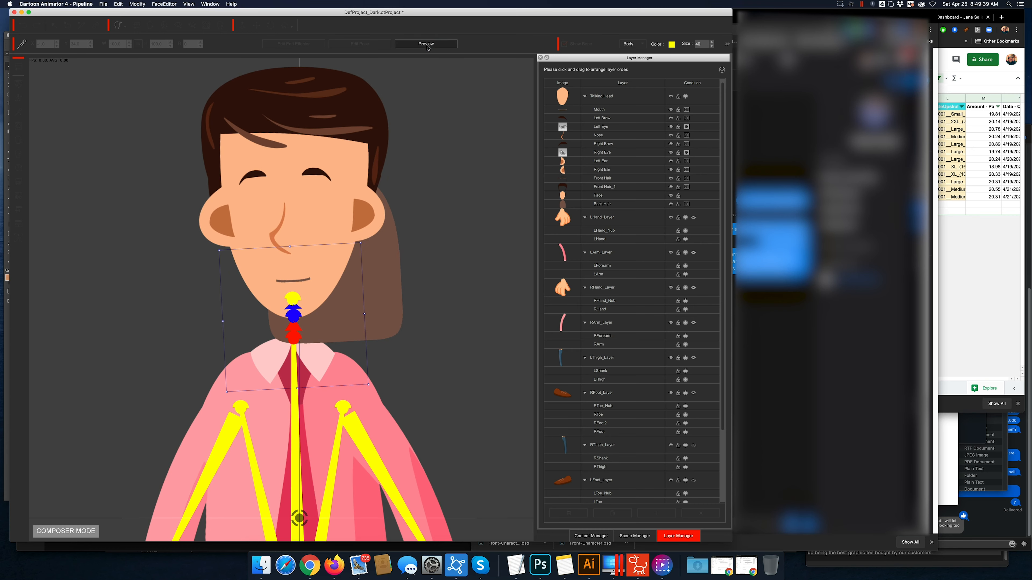
# Return to the stage and move the character up into the camera frame.
pyautogui.click(20, 67)
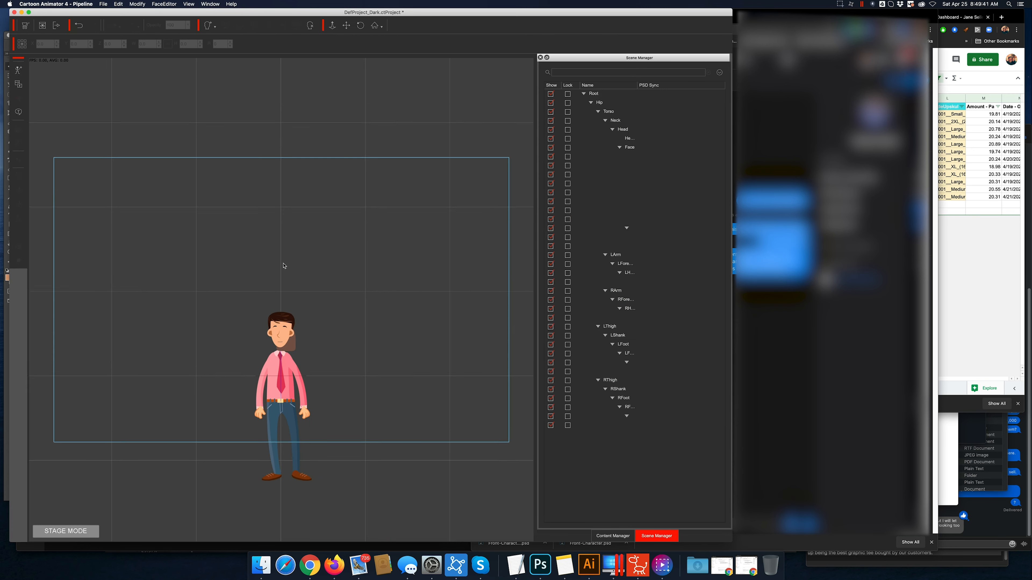
pyautogui.moveTo(285, 383); pyautogui.dragTo(298, 296)
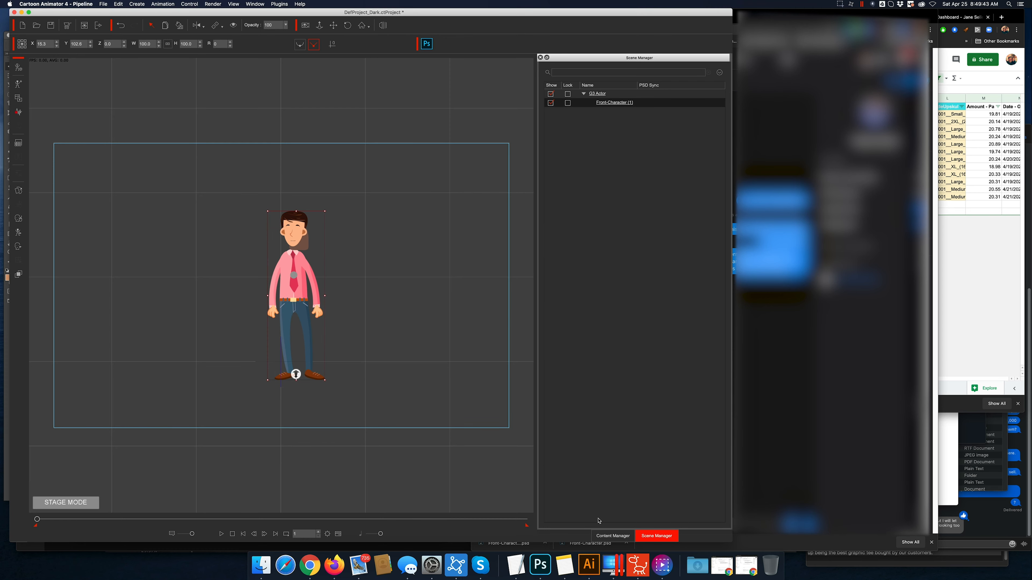
# Apply the Anger motion from the 1_G3 Human, _Turners_Male, Front templates to the character.
pyautogui.click(613, 536)
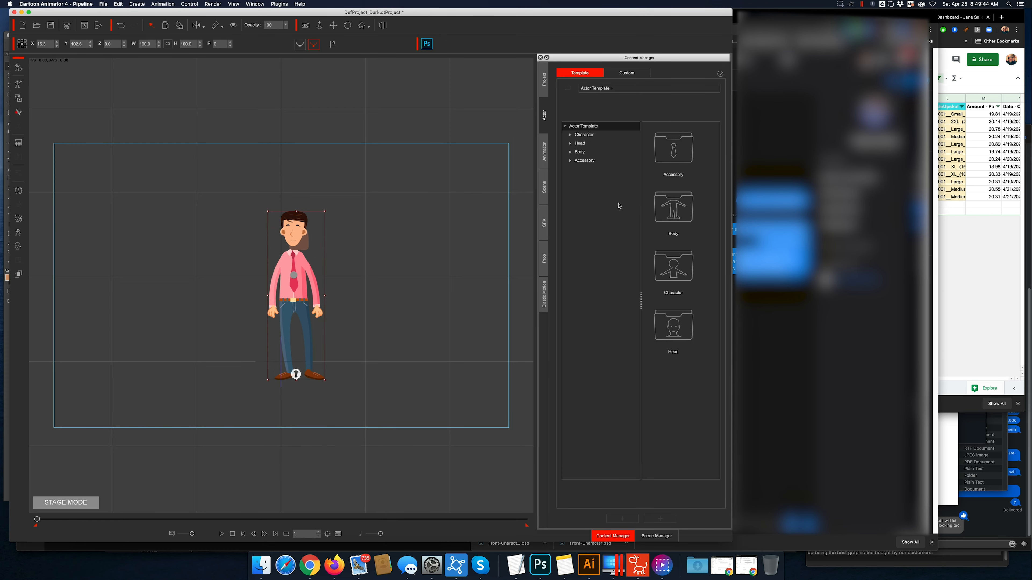
pyautogui.click(544, 151)
pyautogui.click(569, 135)
pyautogui.click(570, 135)
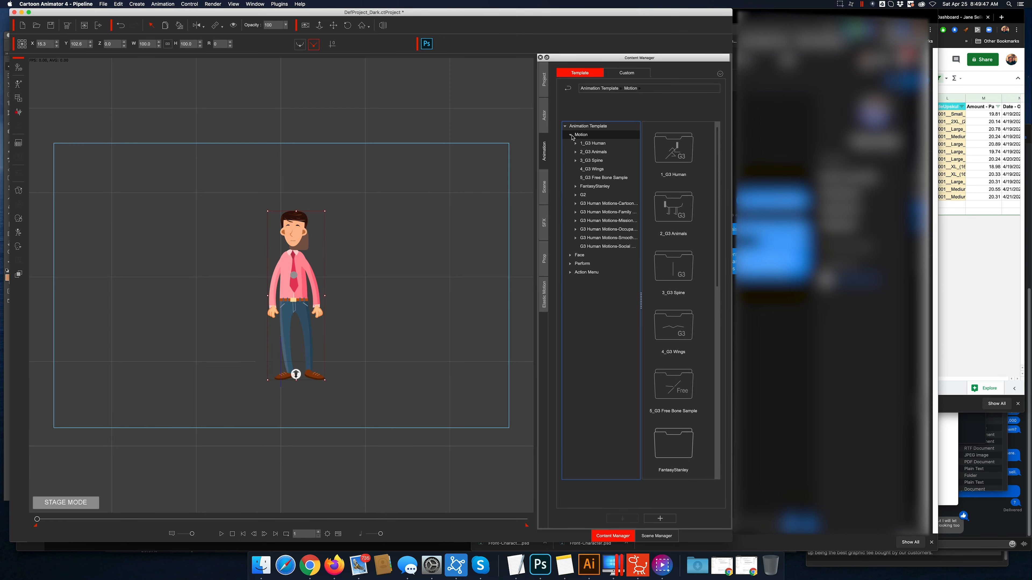
pyautogui.click(575, 142)
pyautogui.click(585, 161)
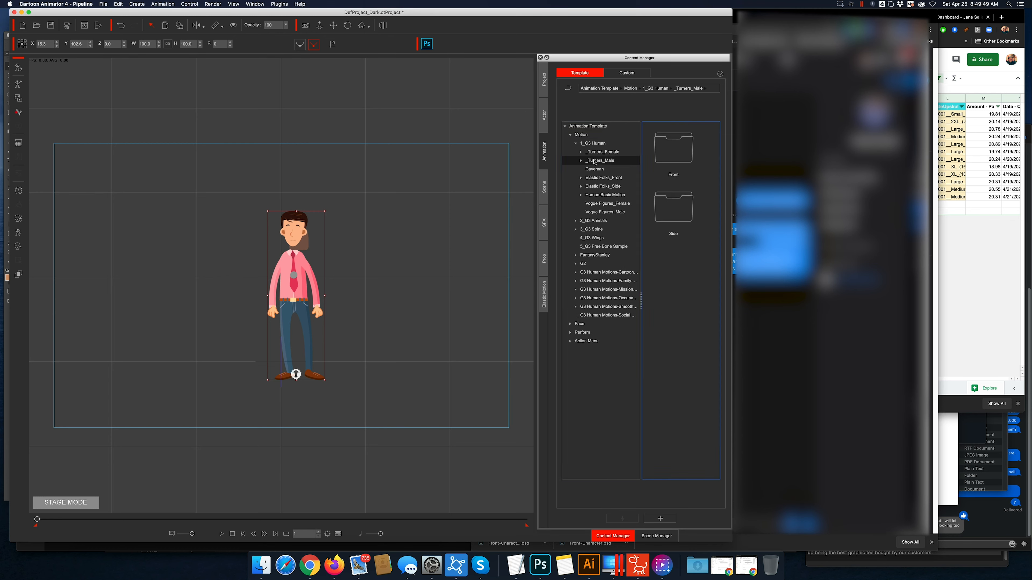
pyautogui.click(581, 161)
pyautogui.doubleClick(652, 178)
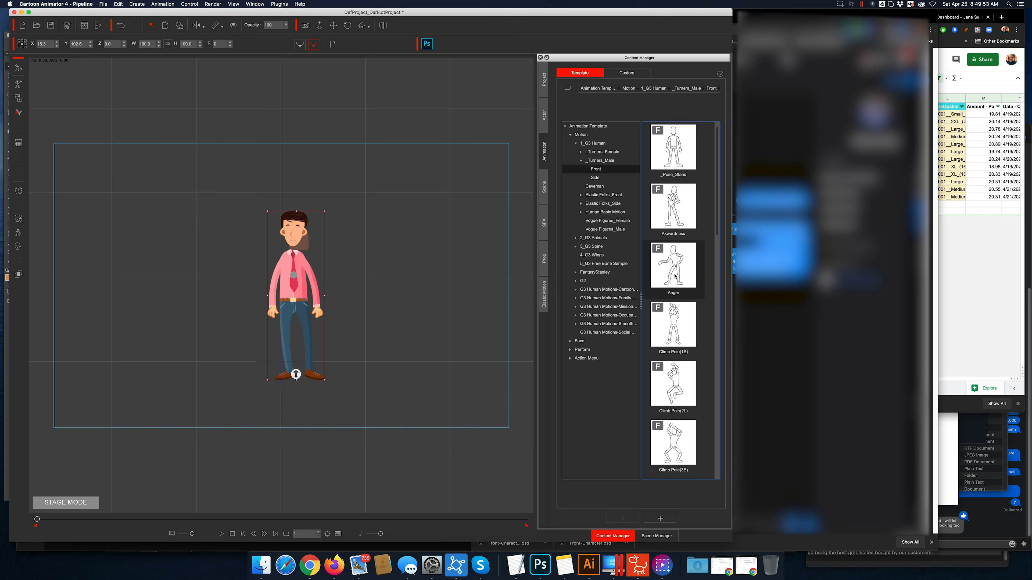
pyautogui.moveTo(677, 277); pyautogui.dragTo(309, 298)
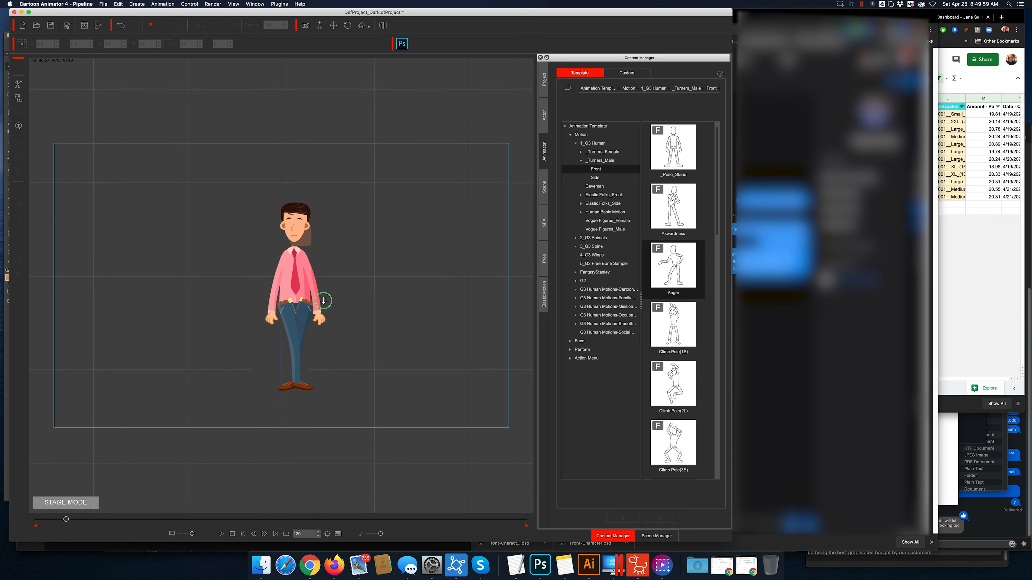
pyautogui.moveTo(322, 234); pyautogui.dragTo(323, 160)
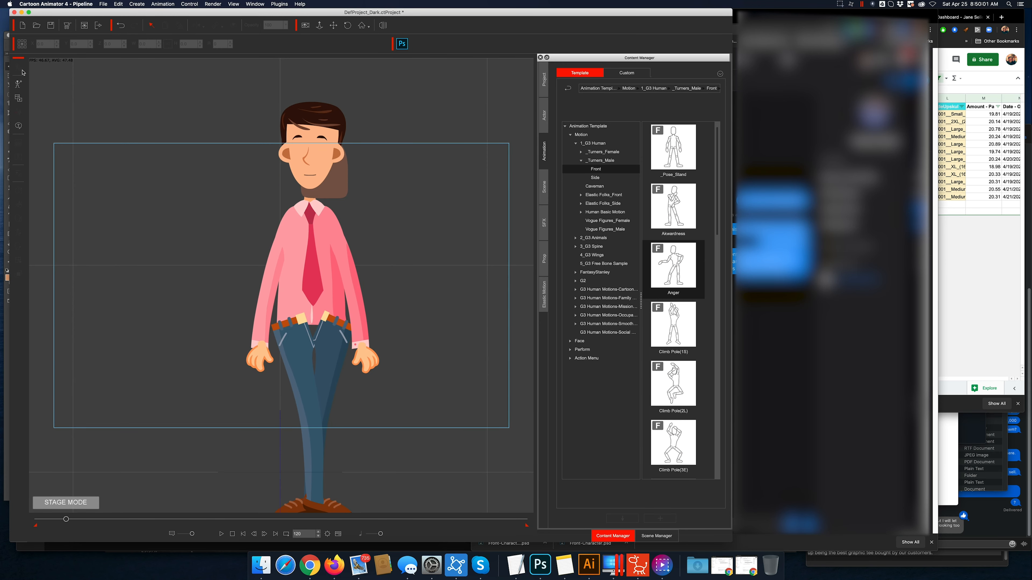
# Reopen the animated character in the Composer, continuing despite the locked bone editing.
pyautogui.click(320, 289)
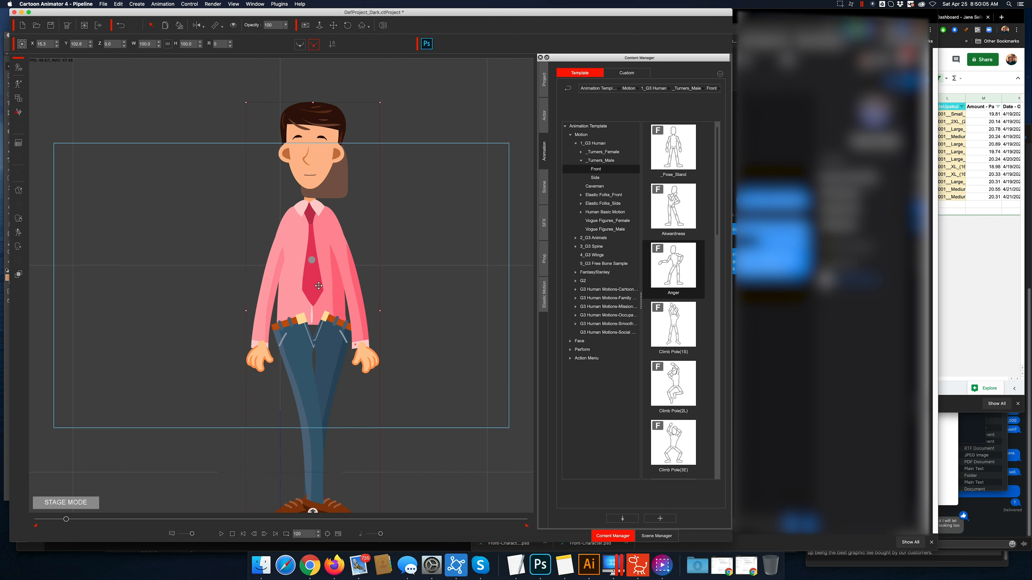
pyautogui.click(18, 68)
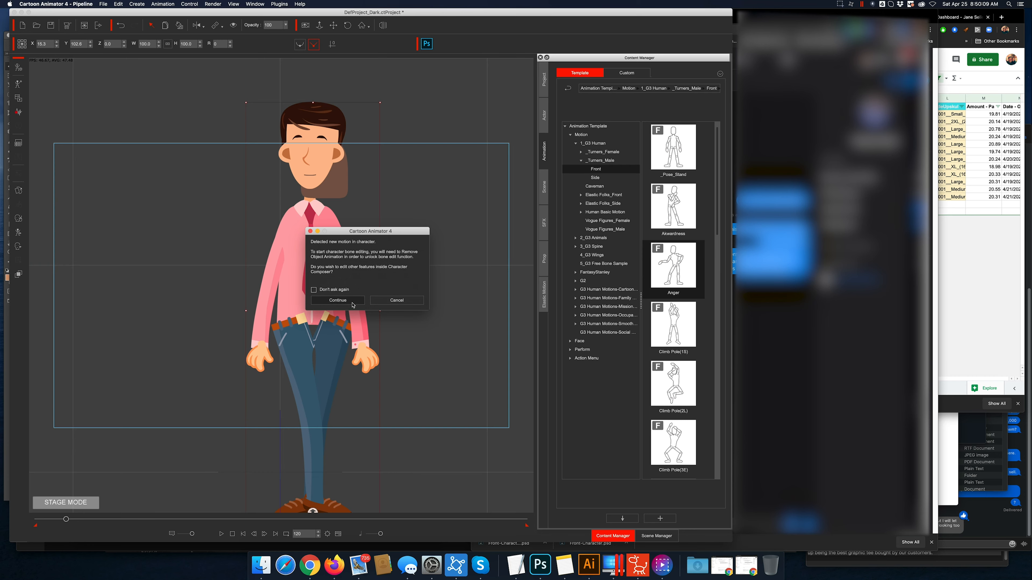
pyautogui.click(338, 301)
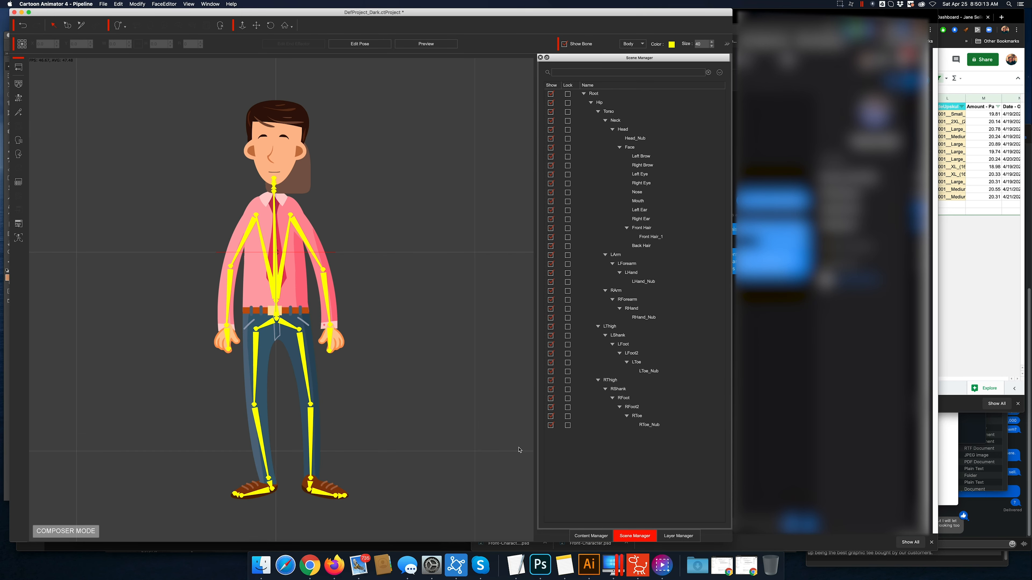
# Switch to Photoshop and examine the layer groups of the left eye in Front-Character (1).psd.
pyautogui.click(544, 568)
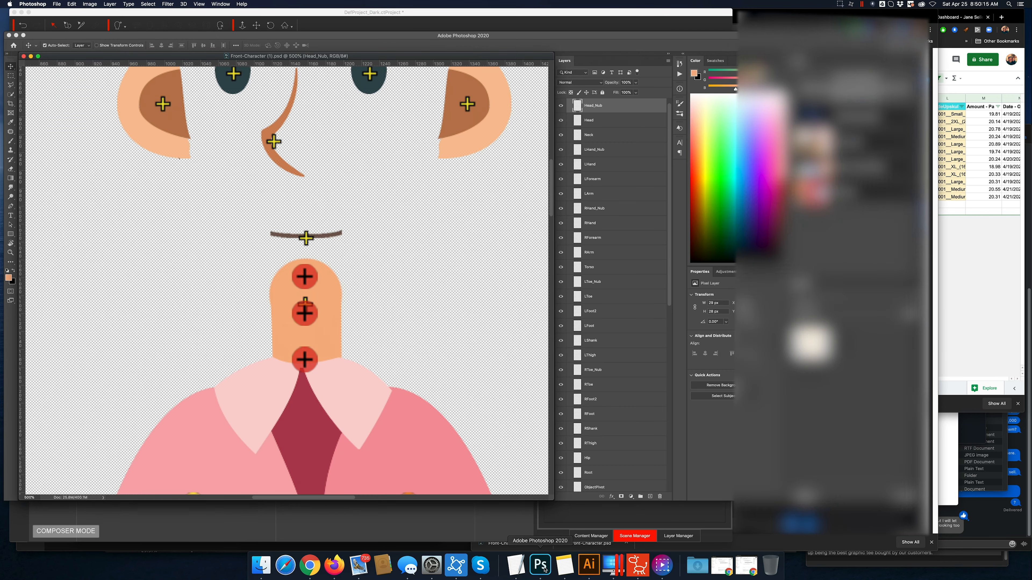
pyautogui.scroll(-2, 481, 342)
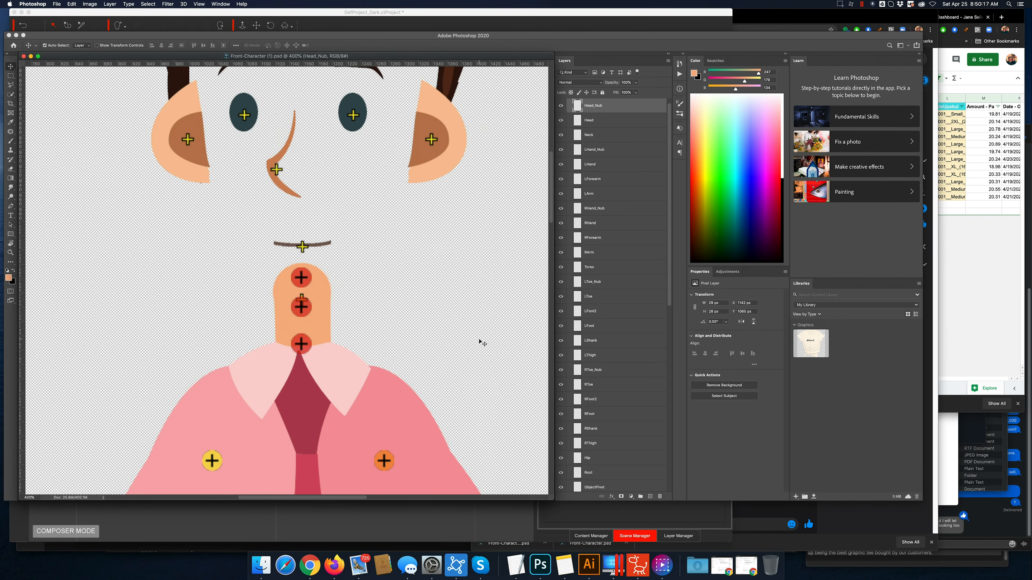
pyautogui.scroll(8, 422, 389)
pyautogui.click(336, 257)
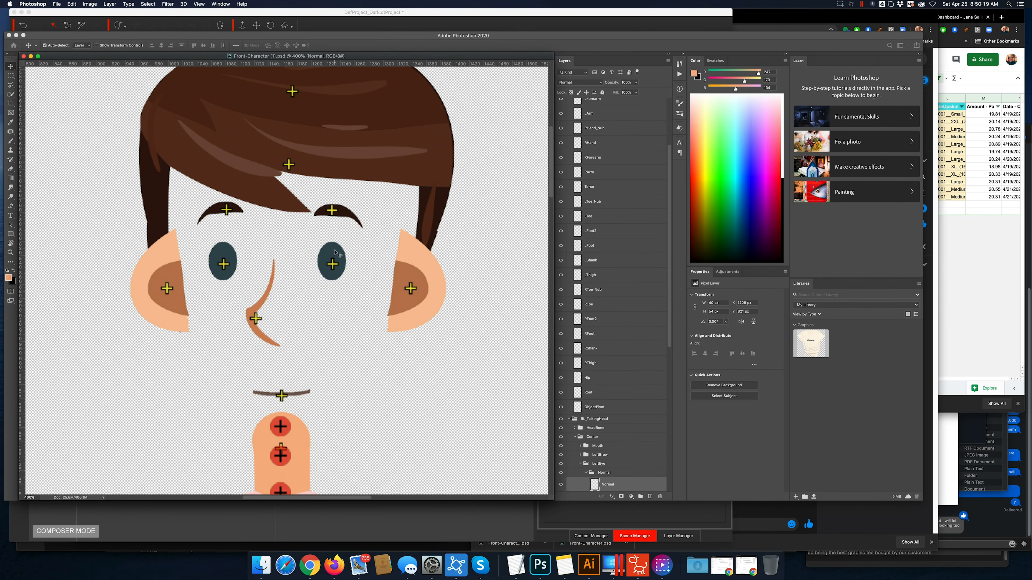
pyautogui.scroll(-3, 599, 383)
pyautogui.scroll(-2, 599, 384)
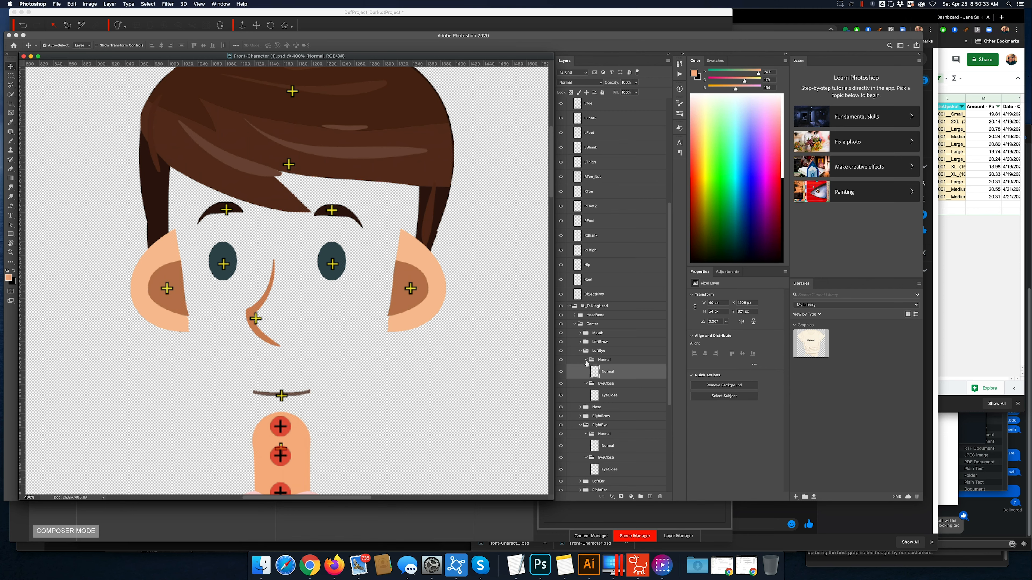
# Return to Cartoon Animator's stage and delete the male character.
pyautogui.click(637, 562)
pyautogui.click(18, 68)
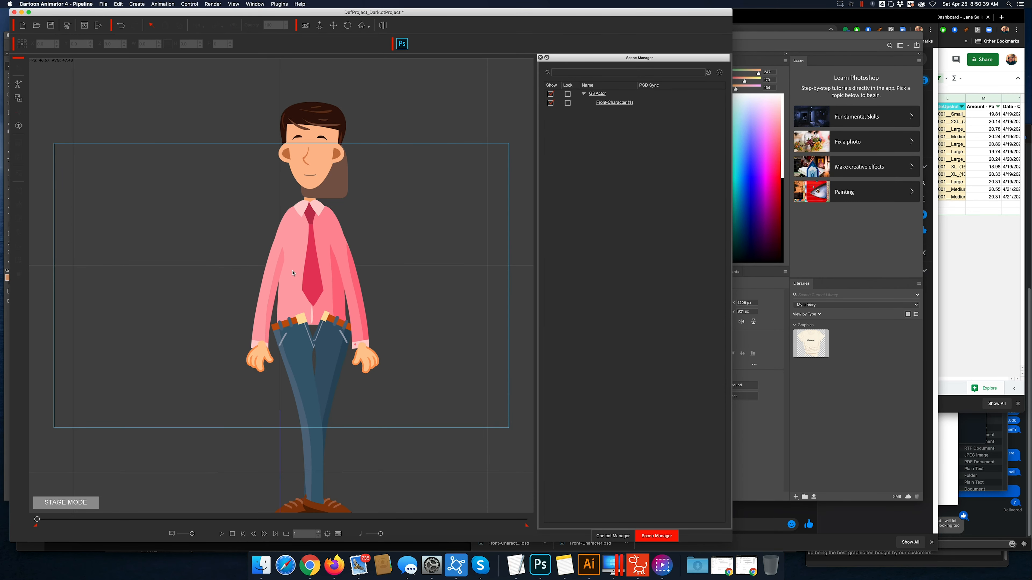
pyautogui.click(292, 271)
pyautogui.press('Delete')
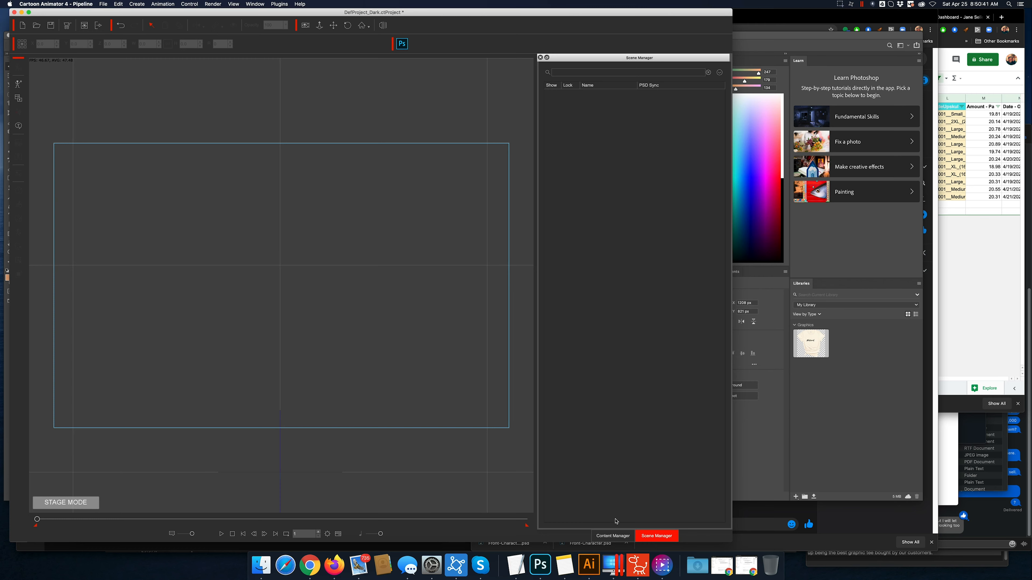
# Add the Martha_F character from the 1_G3 360 Human actor templates to the stage.
pyautogui.click(612, 536)
pyautogui.click(544, 159)
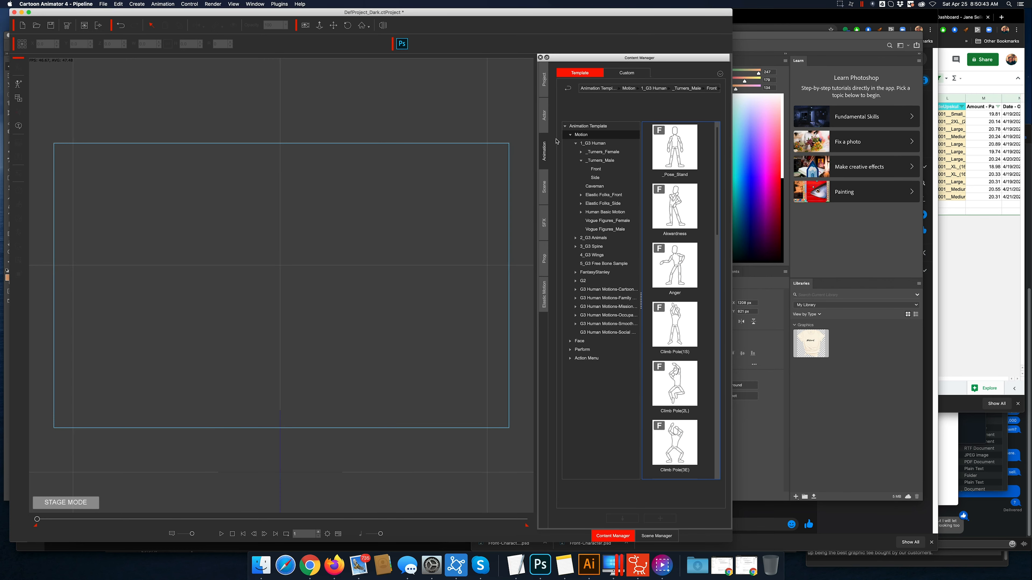
pyautogui.click(544, 115)
pyautogui.click(571, 134)
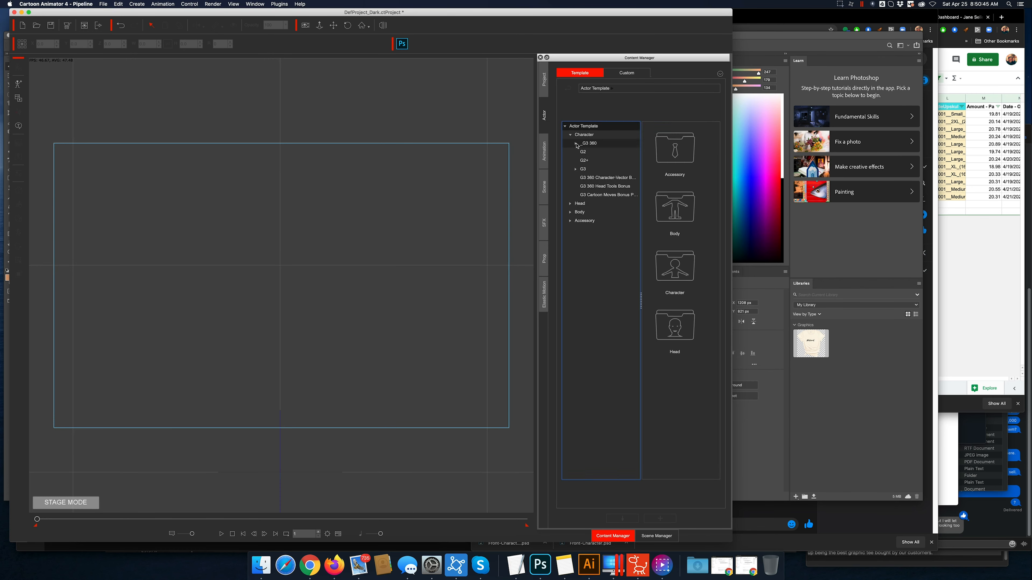
pyautogui.click(575, 143)
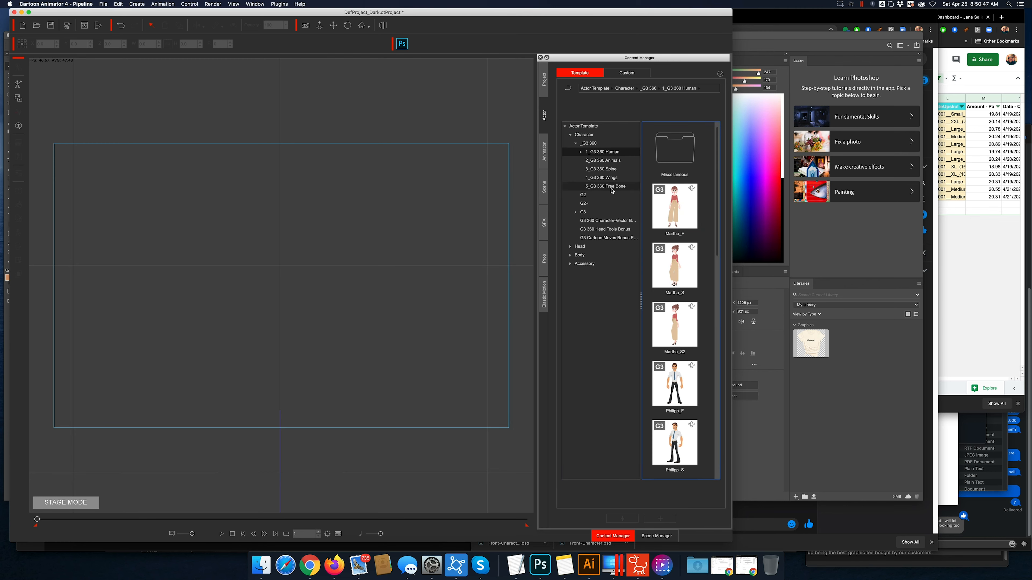
pyautogui.click(682, 210)
pyautogui.moveTo(681, 207); pyautogui.dragTo(362, 264)
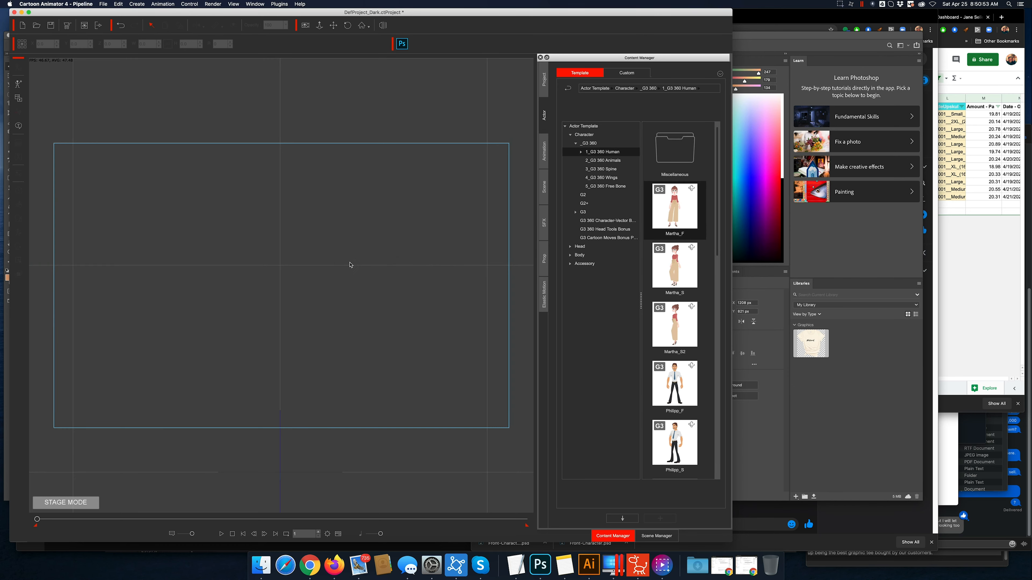
pyautogui.moveTo(306, 316); pyautogui.dragTo(254, 322)
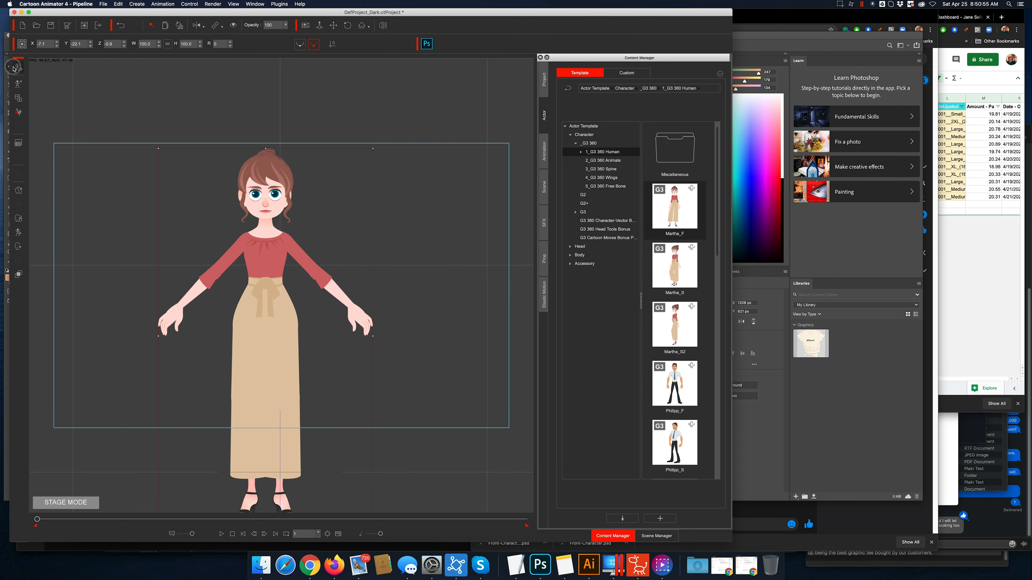
# Open Martha in the Composer and launch her PSD in Photoshop with head and body in one file.
pyautogui.doubleClick(313, 263)
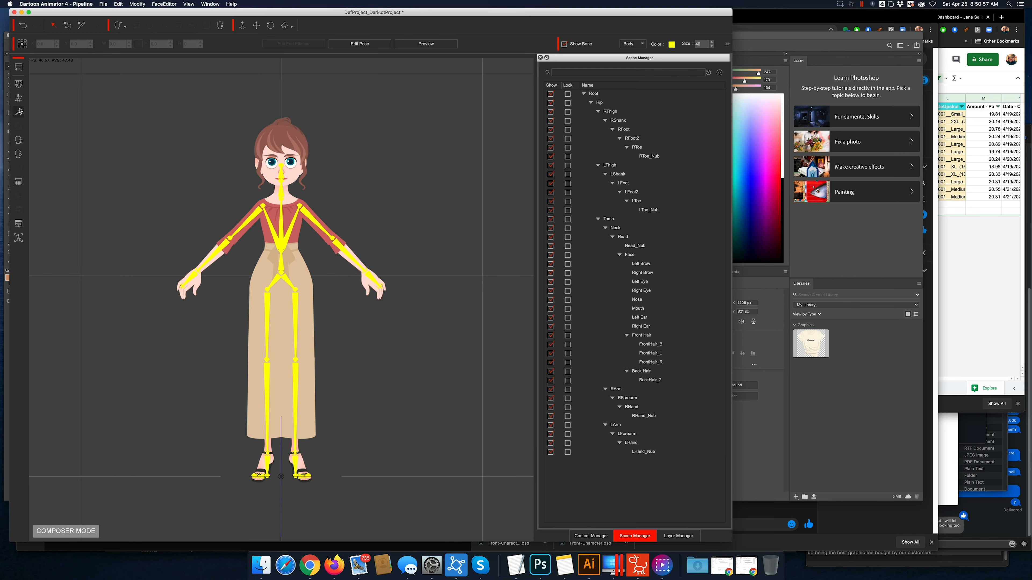
pyautogui.click(18, 224)
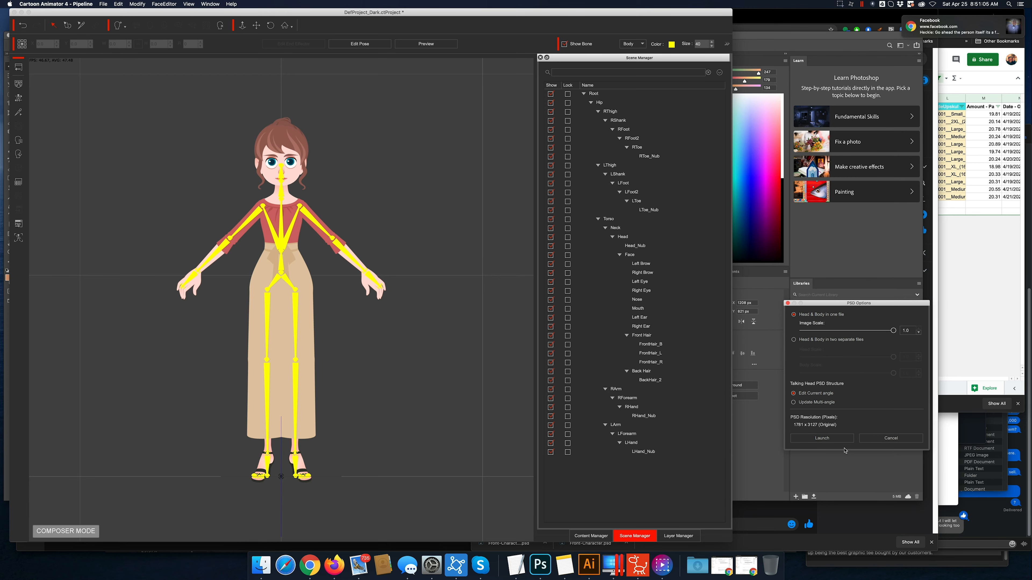
pyautogui.click(840, 439)
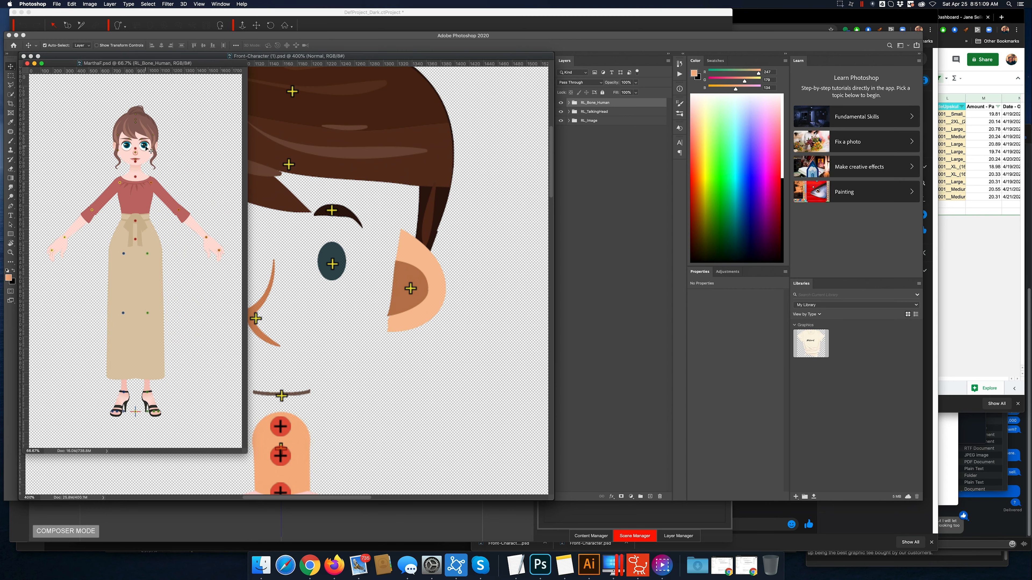
# Place the two PSDs side by side and compare the layer groups inside their LeftEye Normal groups.
pyautogui.click(146, 148)
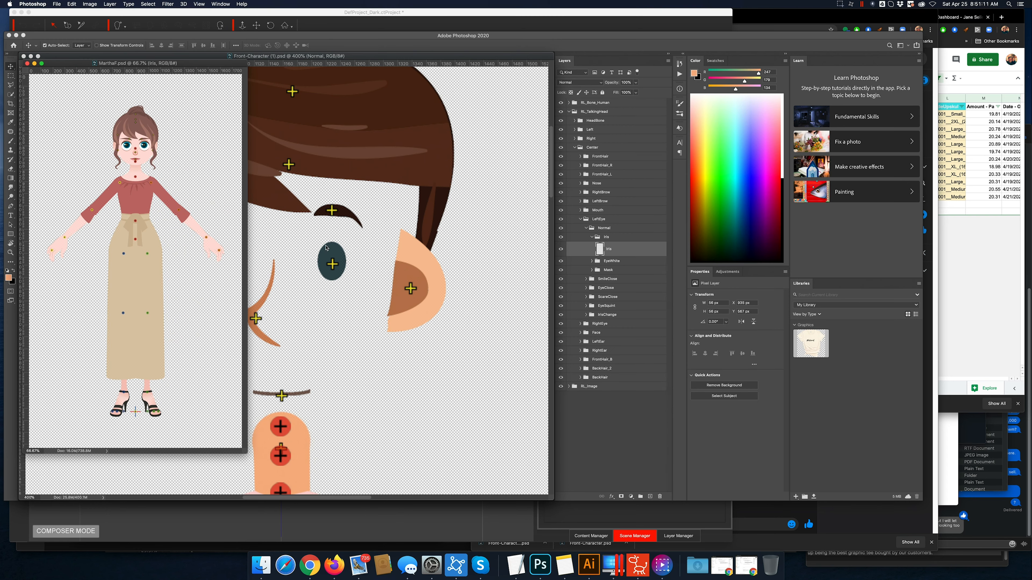
pyautogui.click(333, 252)
pyautogui.scroll(-2, 615, 441)
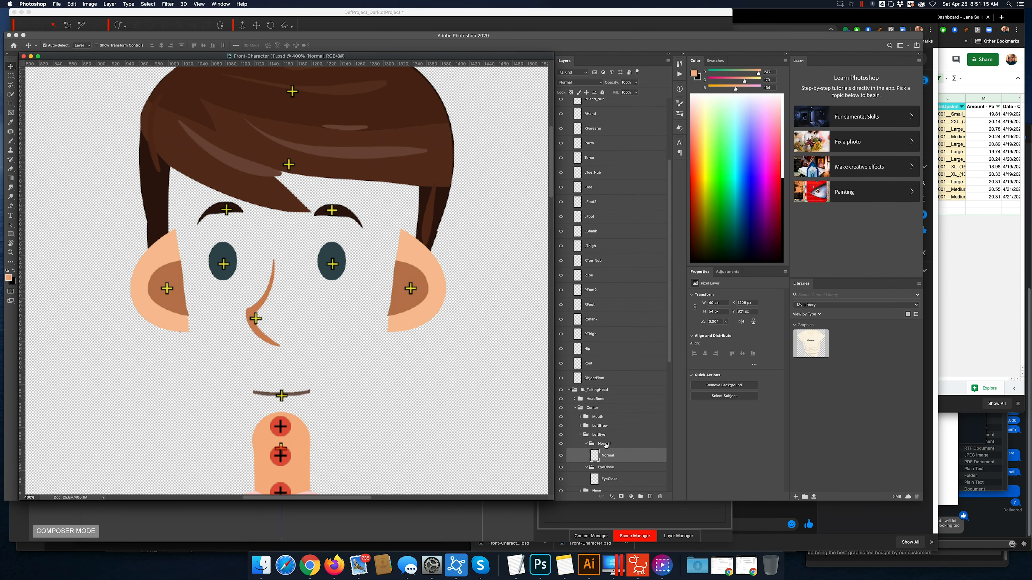
pyautogui.moveTo(21, 52); pyautogui.dragTo(288, 62)
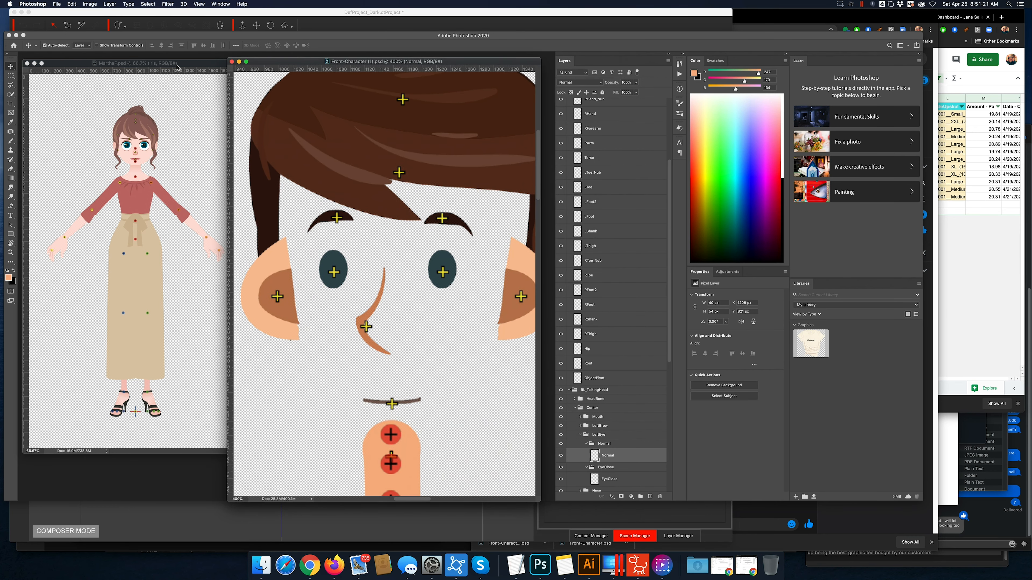
pyautogui.click(177, 67)
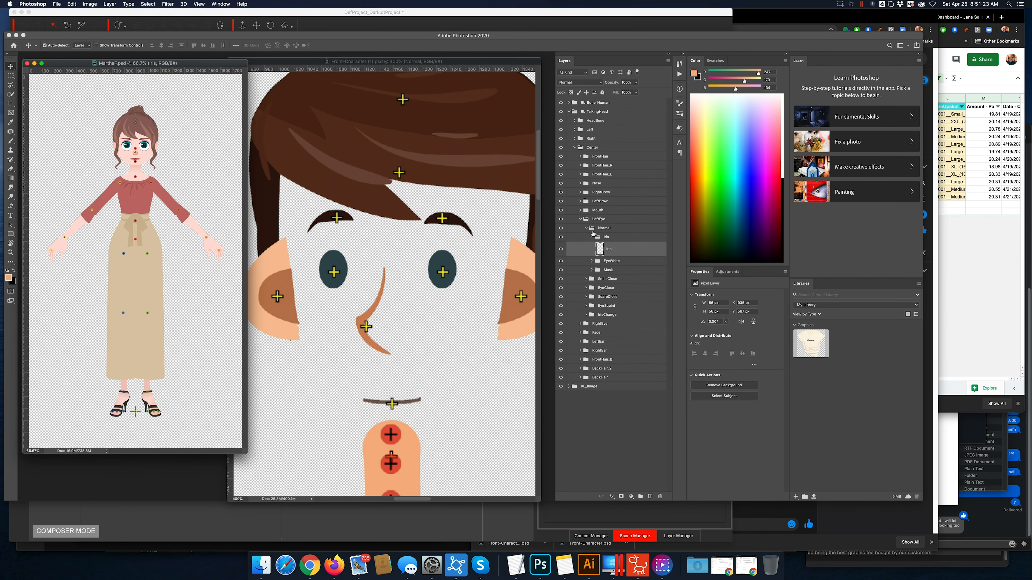
pyautogui.click(593, 237)
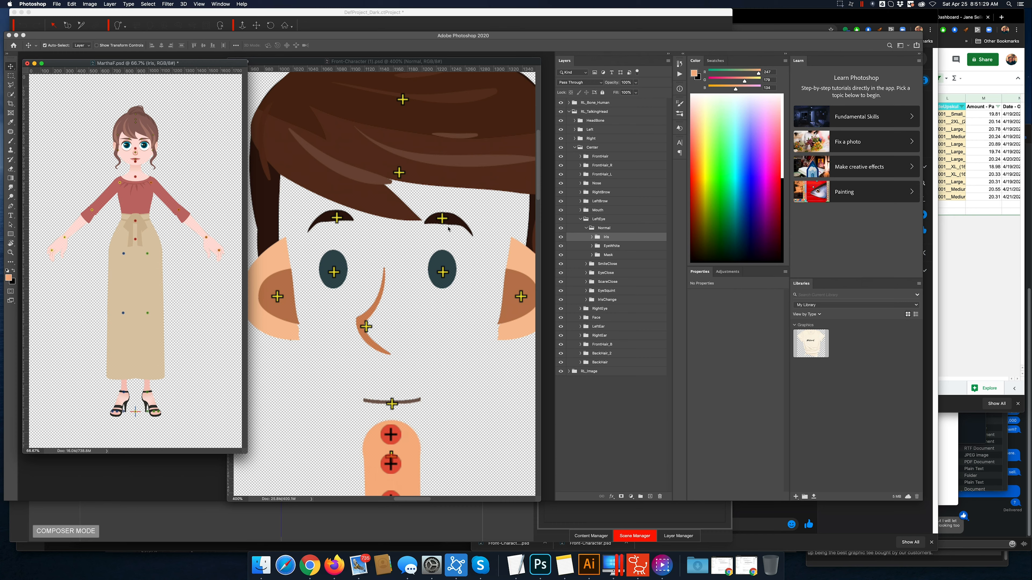
# Switch to Cartoon Animator and examine how Martha's left and right eyes are listed in the Layer Manager.
pyautogui.click(313, 65)
pyautogui.click(141, 147)
pyautogui.click(637, 565)
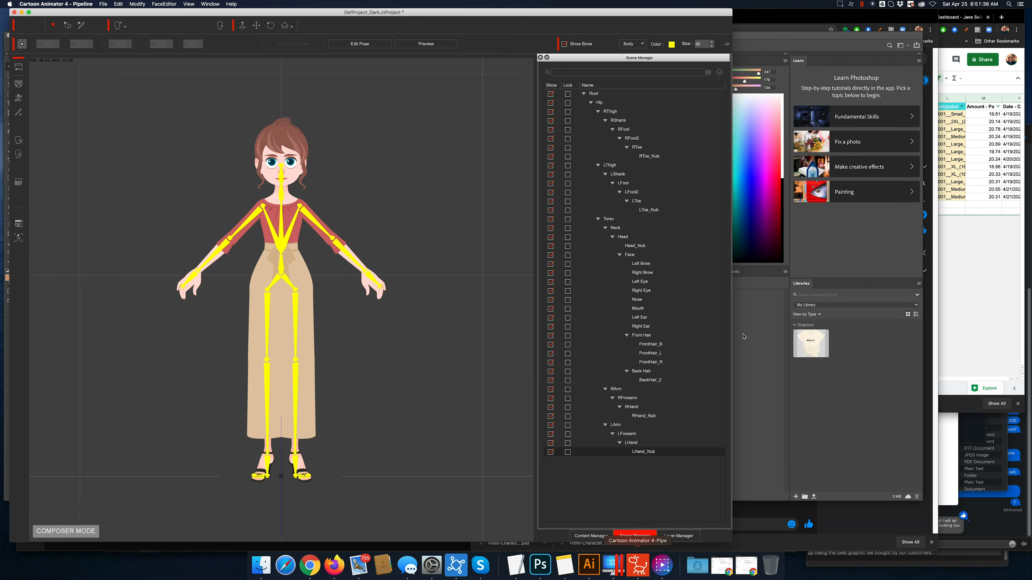
pyautogui.click(678, 536)
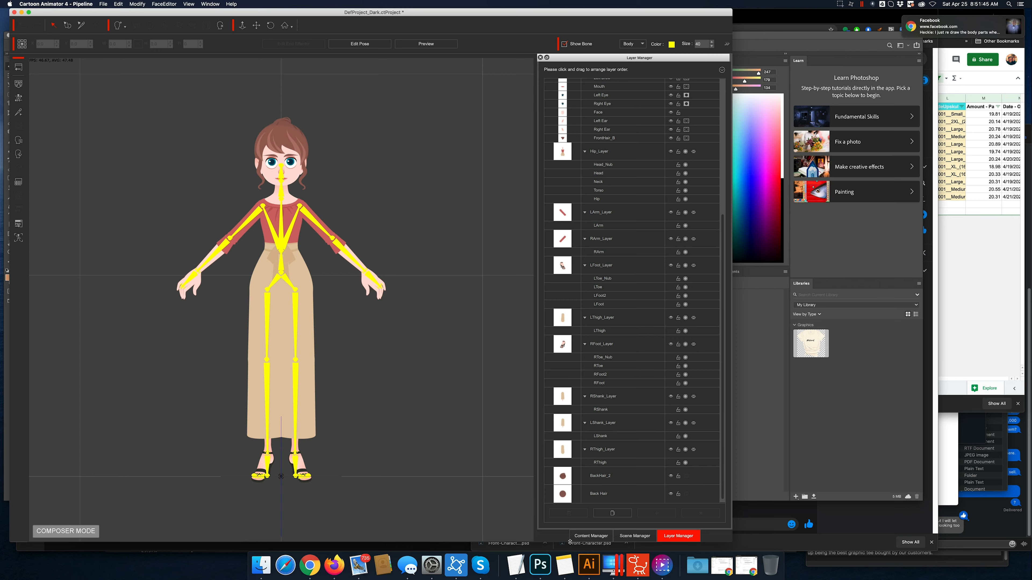
# In Photoshop, copy Martha's Iris, EyeWhite and Mask groups into the LeftEye Normal group of Front-Character (1).psd.
pyautogui.click(540, 565)
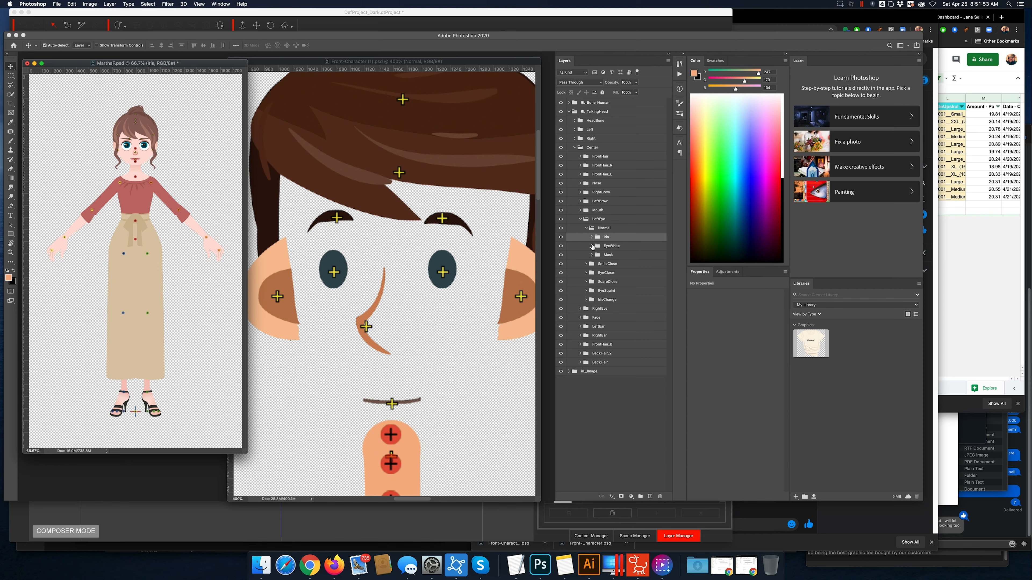
pyautogui.keyDown('shift'); pyautogui.click(610, 255); pyautogui.keyUp('shift')
pyautogui.moveTo(610, 255); pyautogui.dragTo(463, 274)
pyautogui.scroll(-3, 615, 449)
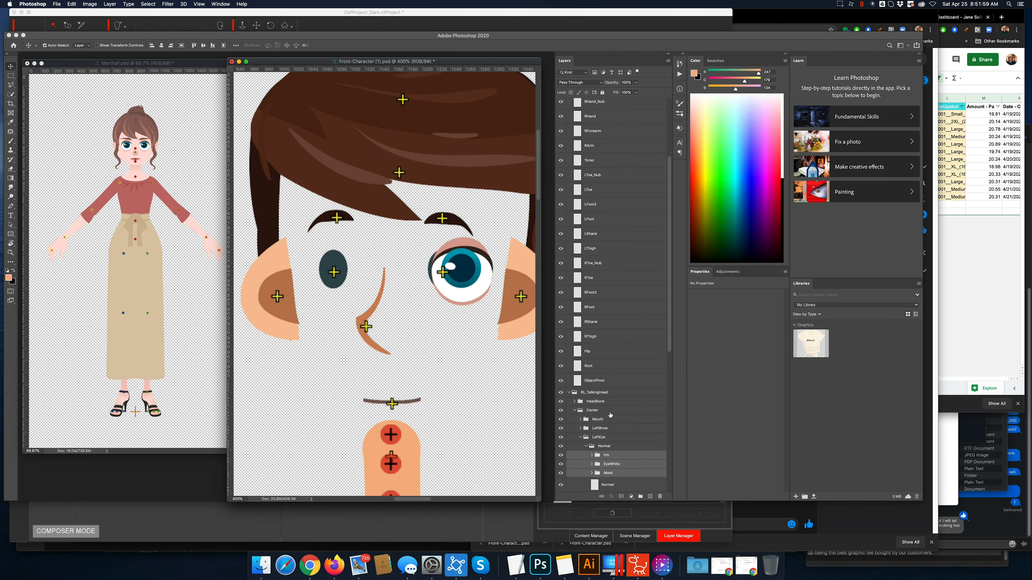
# Move the original Normal eye layer into the left eye's EyeWhite group and delete the copied EyeWhite layer.
pyautogui.click(591, 436)
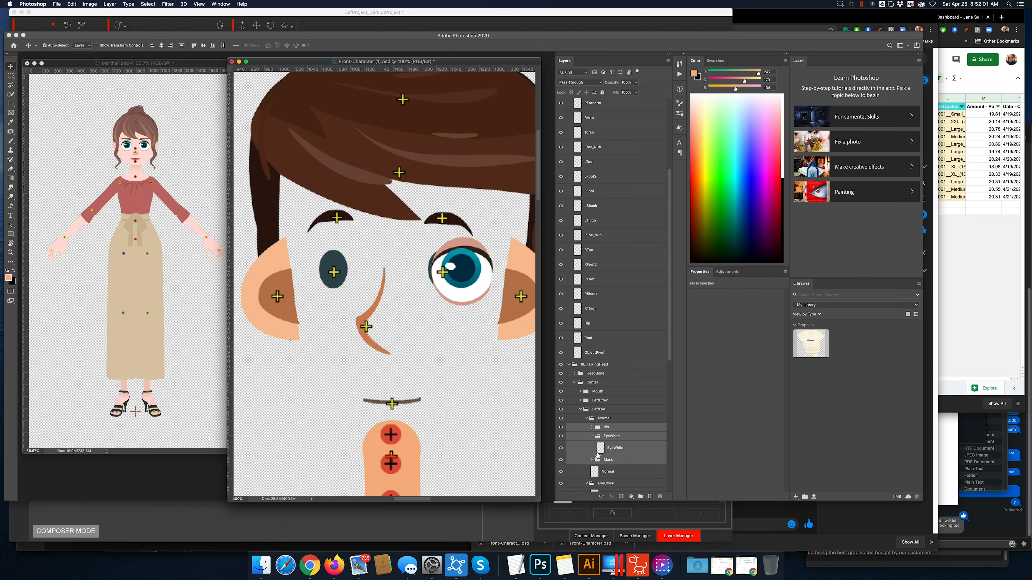
pyautogui.click(561, 471)
pyautogui.click(561, 472)
pyautogui.moveTo(598, 471); pyautogui.dragTo(606, 441)
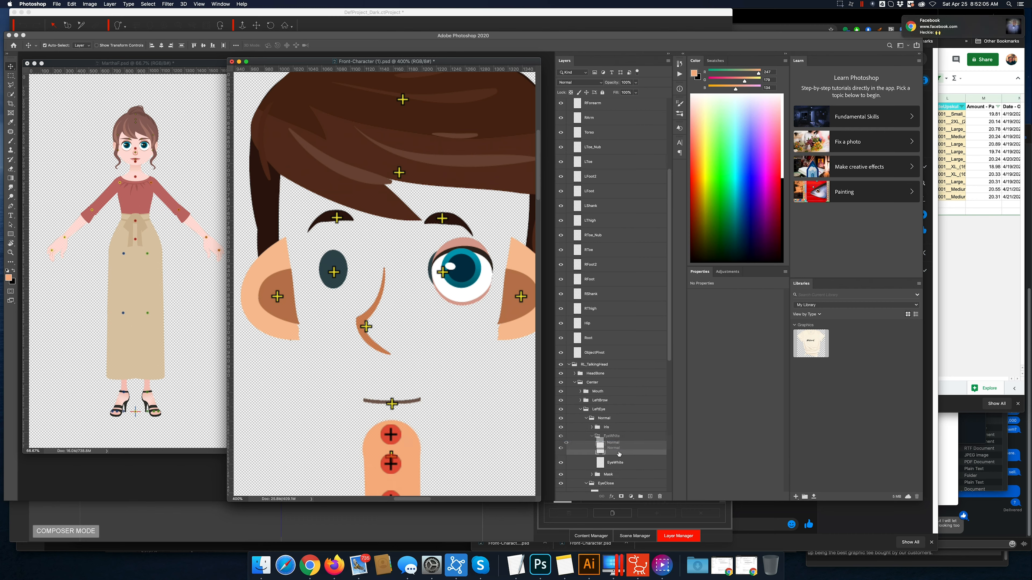
pyautogui.click(616, 464)
pyautogui.press('Delete')
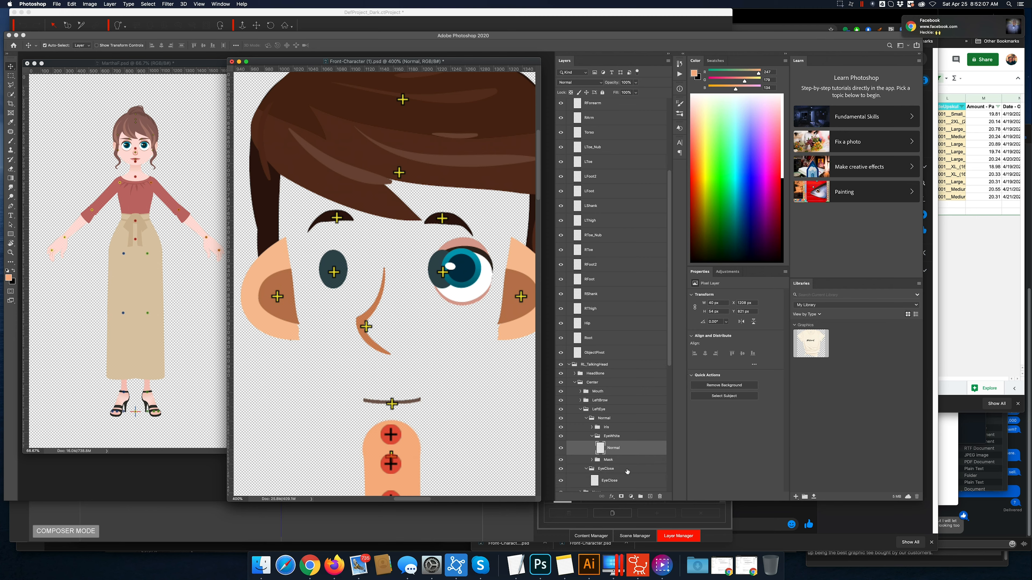
# Delete the copied artwork layers inside the left eye's Mask and Iris groups, keeping the empty groups.
pyautogui.click(591, 459)
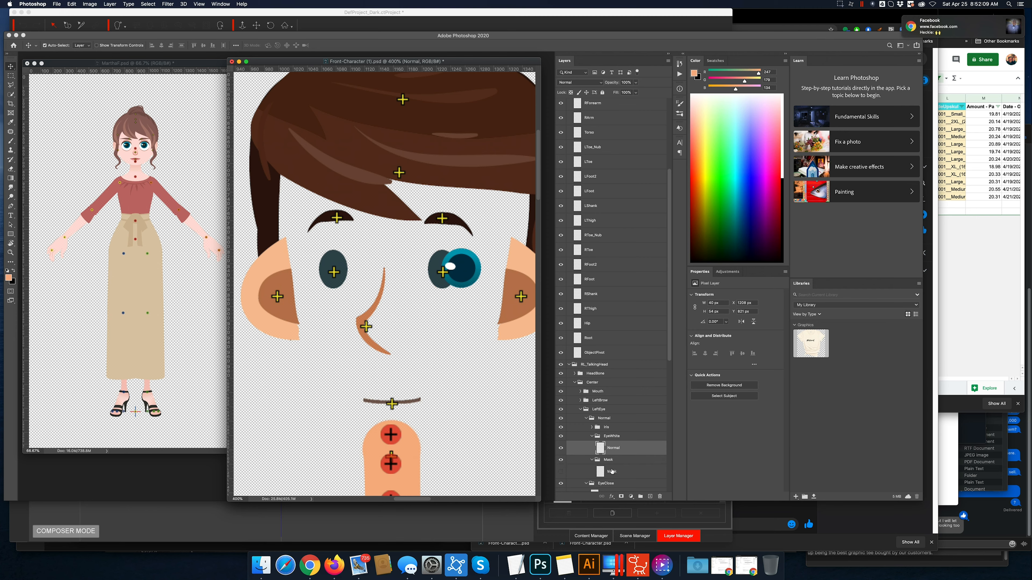
pyautogui.click(608, 460)
pyautogui.click(591, 427)
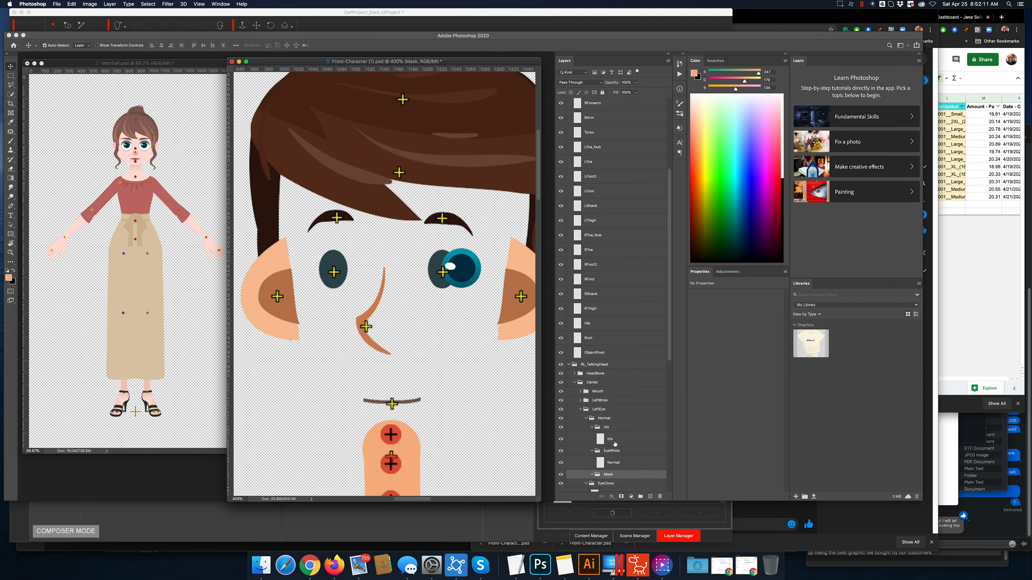
pyautogui.click(613, 441)
pyautogui.press('Delete')
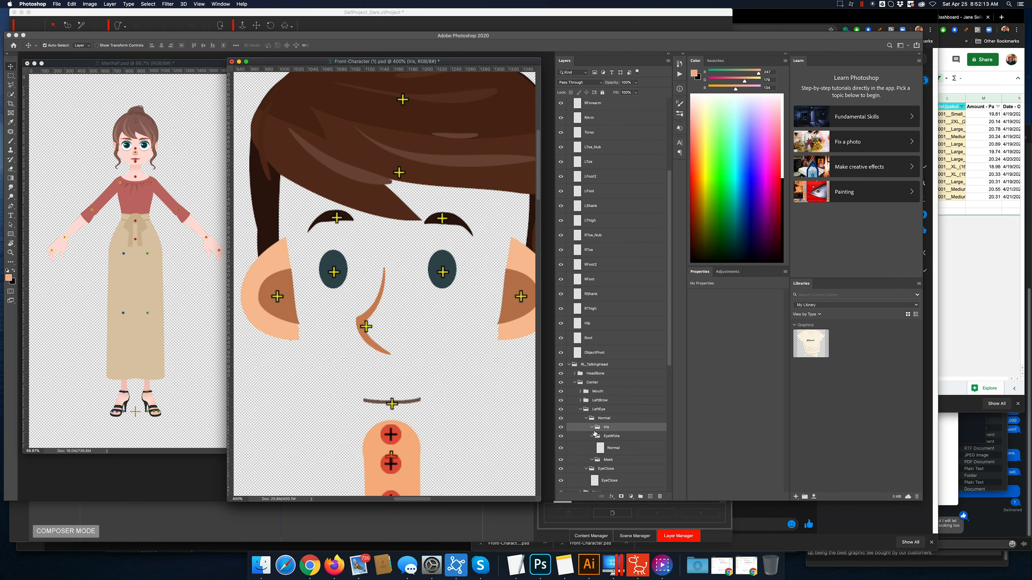
# Save Front-Character (1).psd, return to Cartoon Animator's stage and clear Martha from it.
pyautogui.press('super+s')
pyautogui.click(631, 519)
pyautogui.click(18, 67)
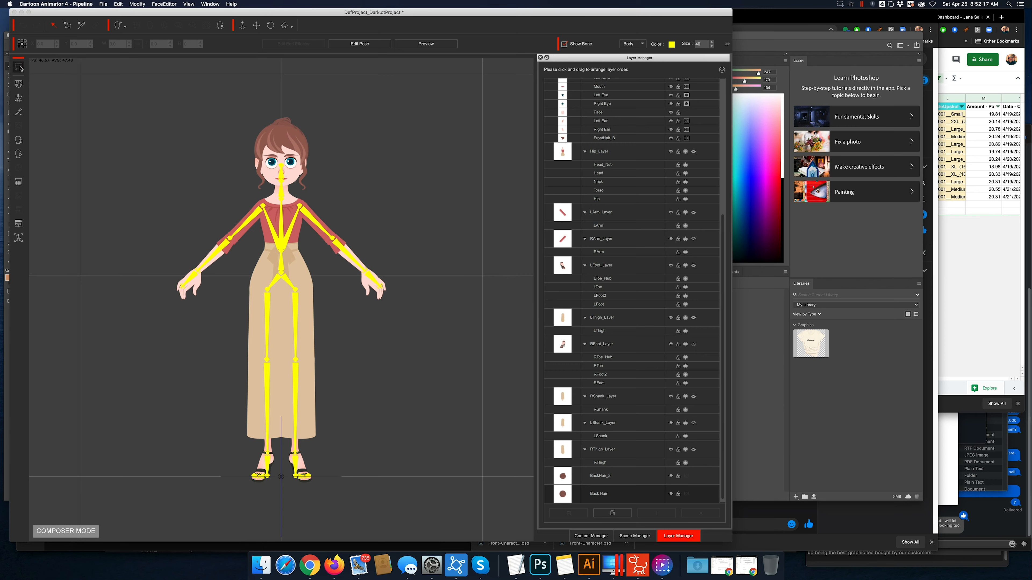
pyautogui.click(404, 296)
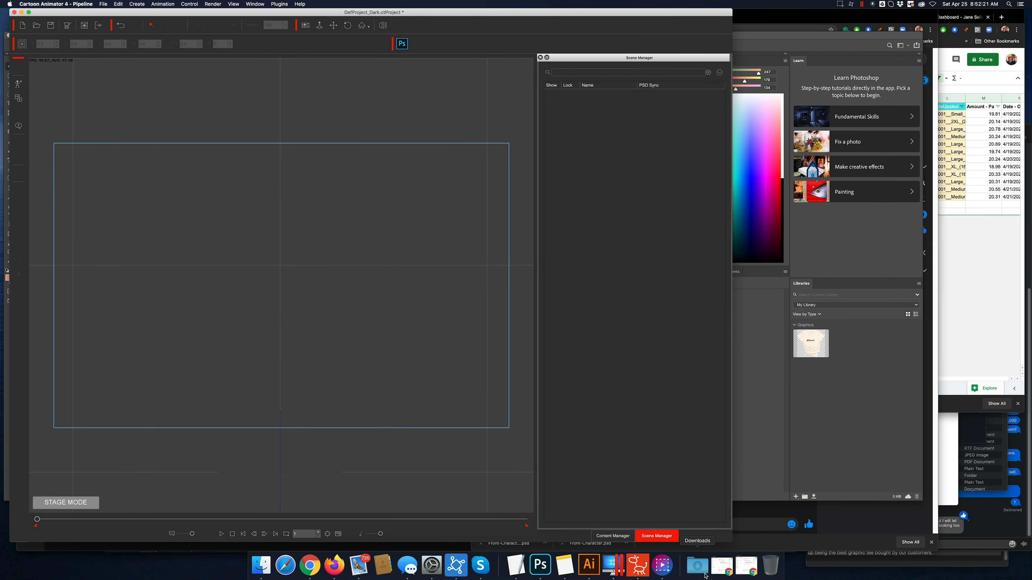
# Load the edited front character PSD from the Downloads folder into the Composer.
pyautogui.click(697, 565)
pyautogui.moveTo(699, 532); pyautogui.dragTo(312, 289)
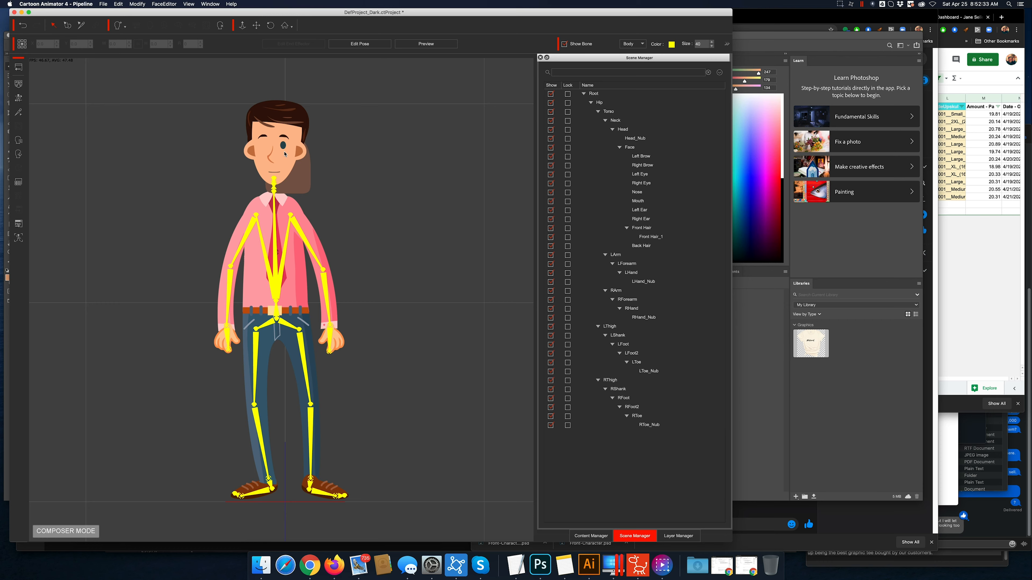
# Select the LHand bone, preview the reloaded rig and switch back to the PSD in Photoshop.
pyautogui.click(335, 325)
pyautogui.scroll(1, 387, 325)
pyautogui.scroll(5, 387, 325)
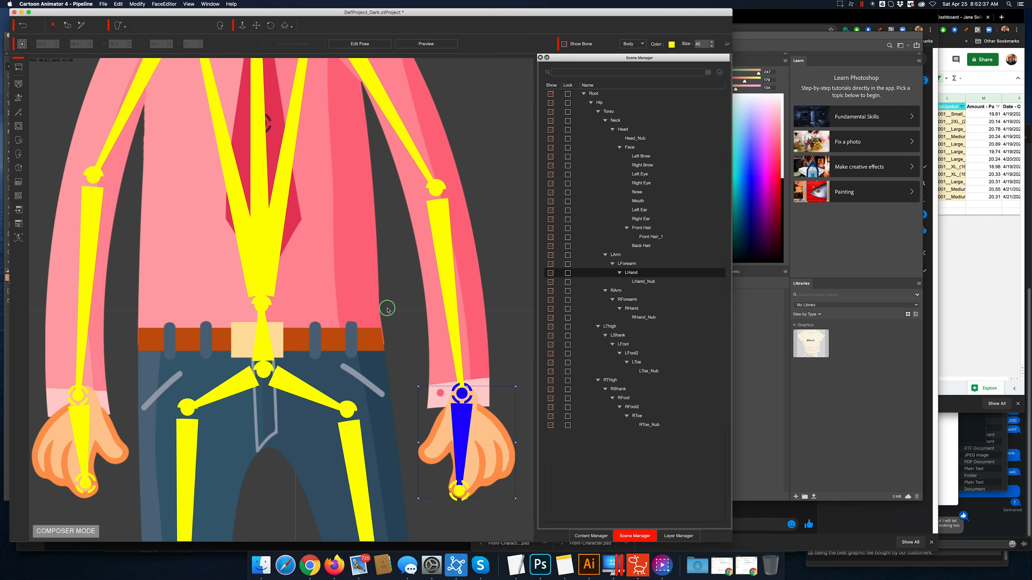
pyautogui.moveTo(331, 118); pyautogui.dragTo(387, 260)
pyautogui.click(432, 43)
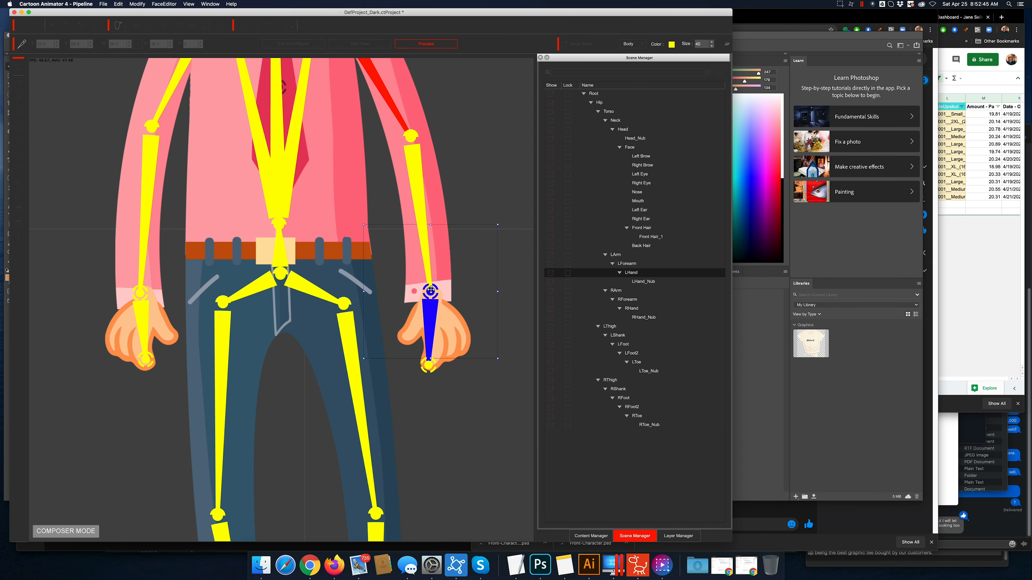
pyautogui.click(539, 565)
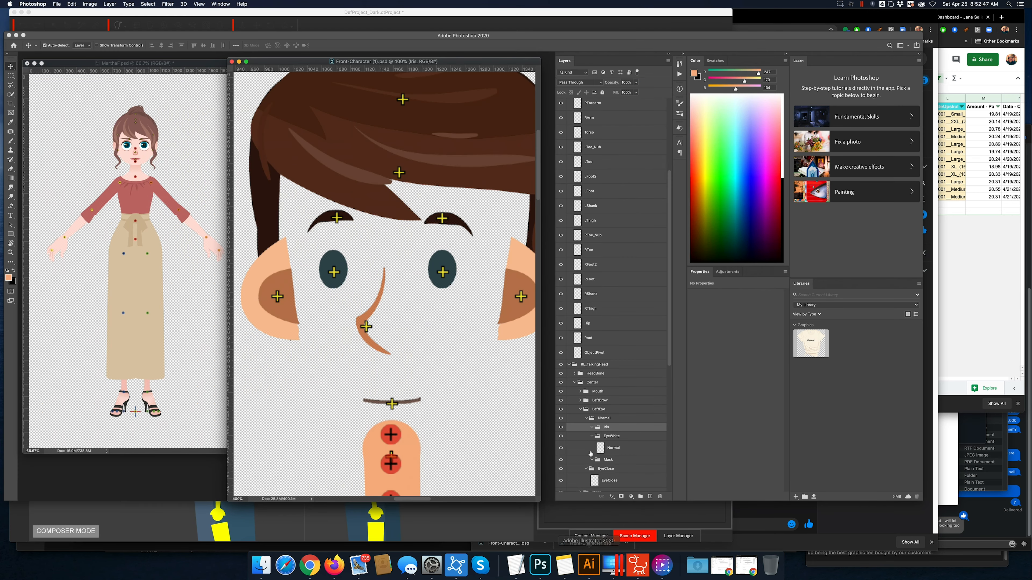
# Collapse the PSD's Center group, switch to Cartoon Animator, exit preview and move LHand_Layer directly below RArm_Layer in the layer order.
pyautogui.click(574, 383)
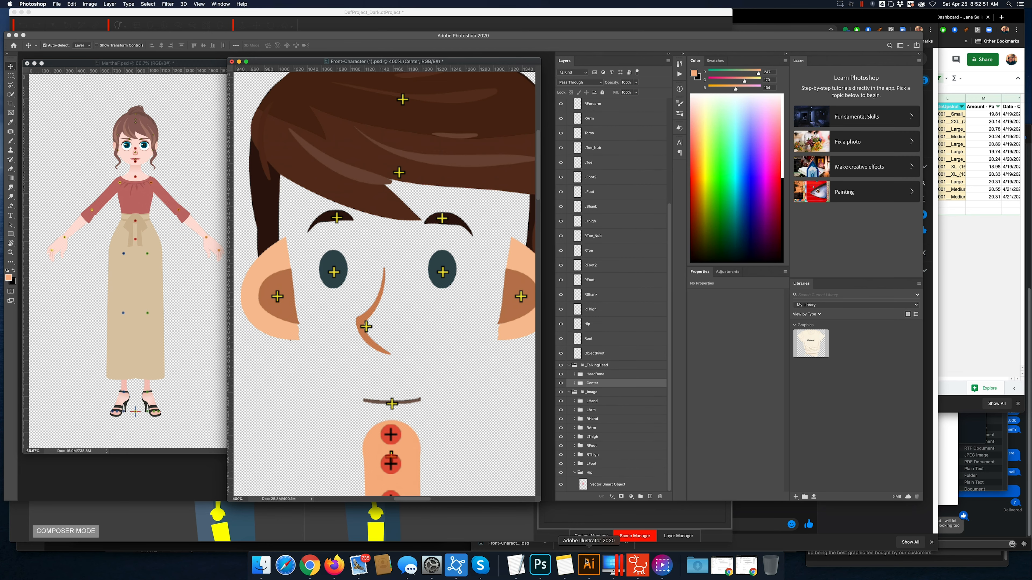
pyautogui.click(637, 564)
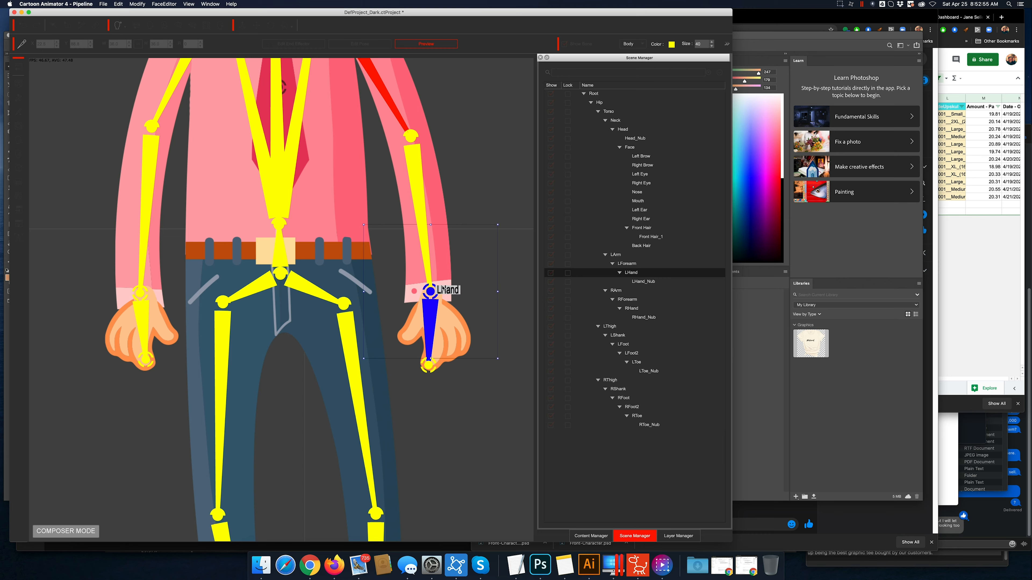
pyautogui.click(671, 537)
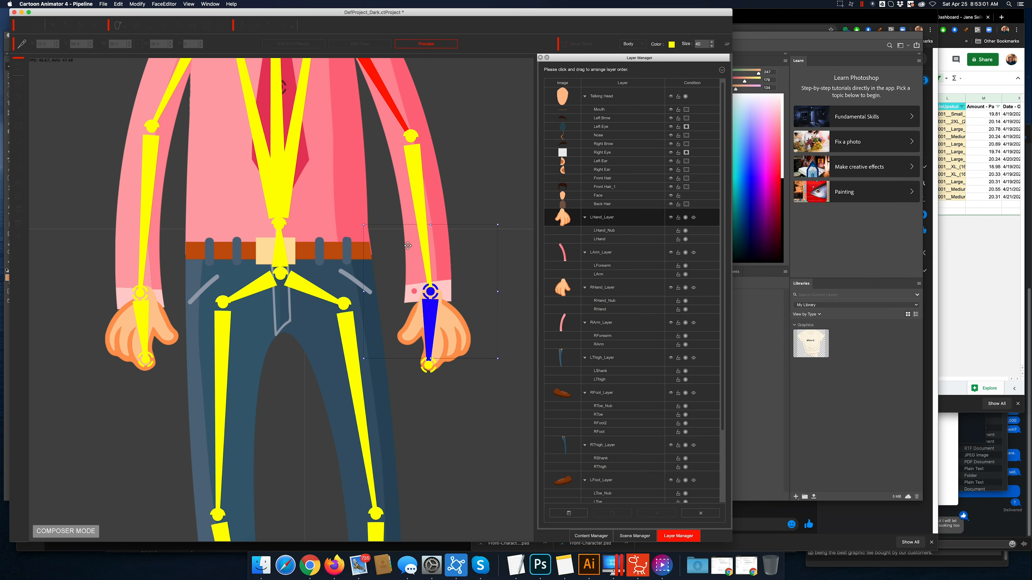
pyautogui.click(443, 44)
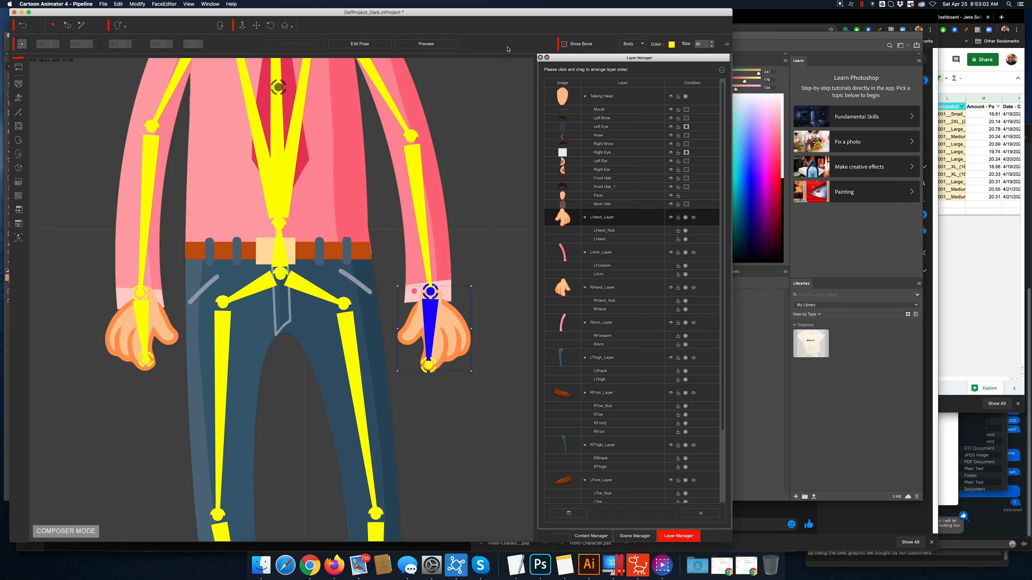
pyautogui.click(723, 71)
pyautogui.click(744, 110)
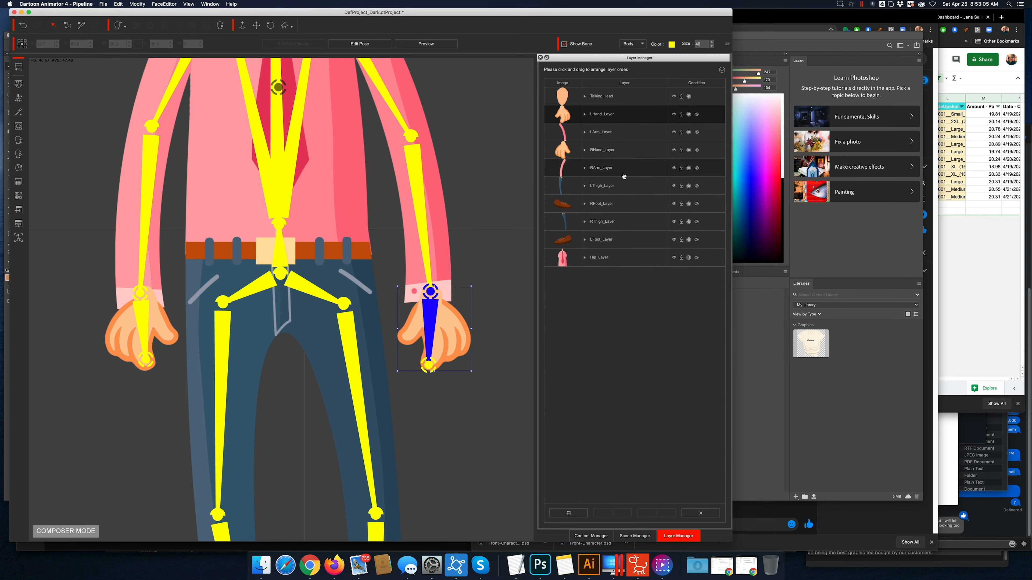
pyautogui.moveTo(602, 118); pyautogui.dragTo(599, 167)
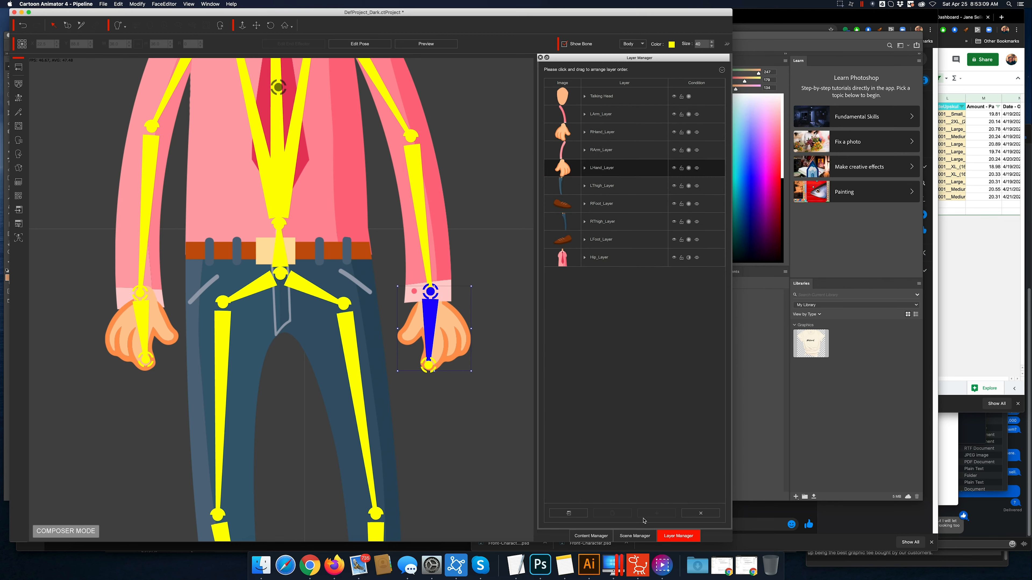
# In Photoshop's RL_Image group, place LHand below LArm and RHand below RArm, and move all four groups below LThigh.
pyautogui.click(541, 565)
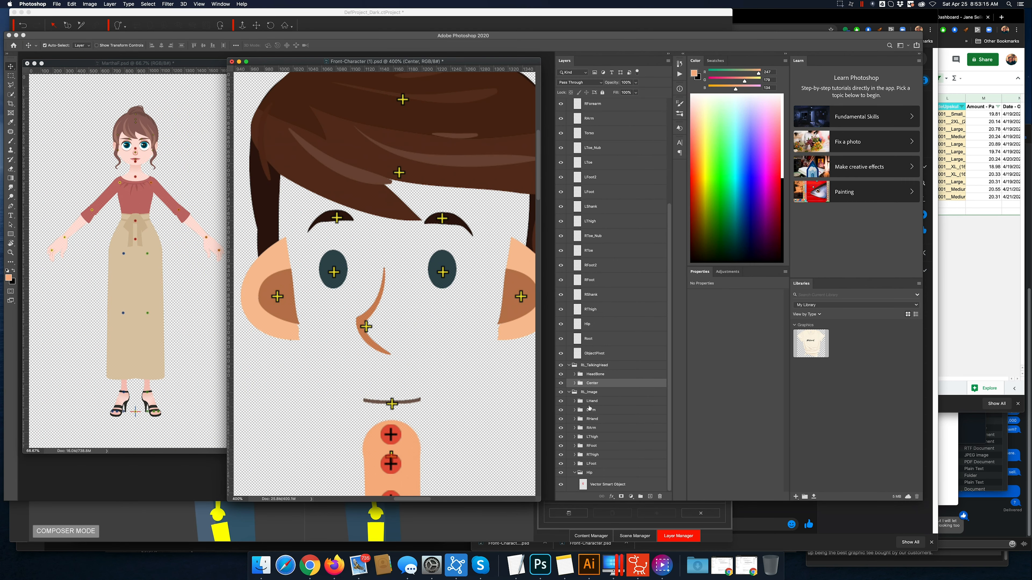
pyautogui.moveTo(593, 402); pyautogui.dragTo(603, 441)
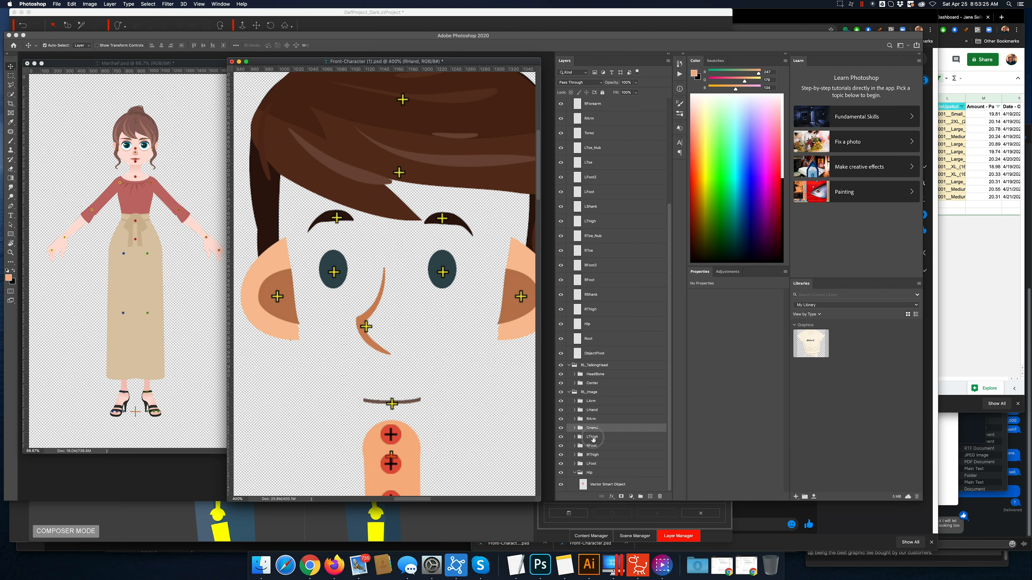
pyautogui.click(593, 438)
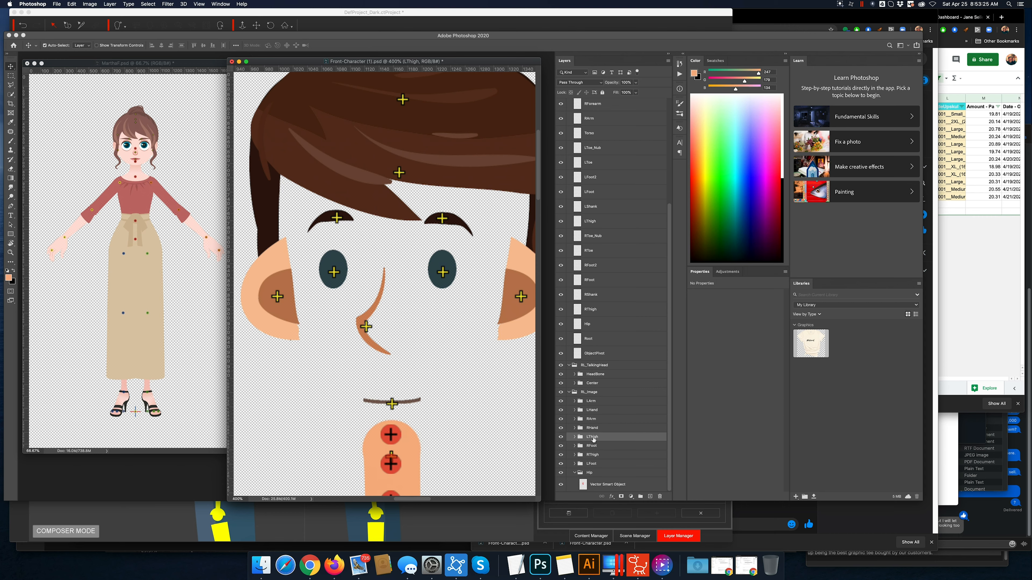
pyautogui.click(592, 402)
pyautogui.keyDown('shift'); pyautogui.click(593, 430); pyautogui.keyUp('shift')
pyautogui.moveTo(592, 430); pyautogui.dragTo(595, 444)
# Check the character's arms in Cartoon Animator, and return to Photoshop to save Front-Character (1).psd.
pyautogui.click(638, 565)
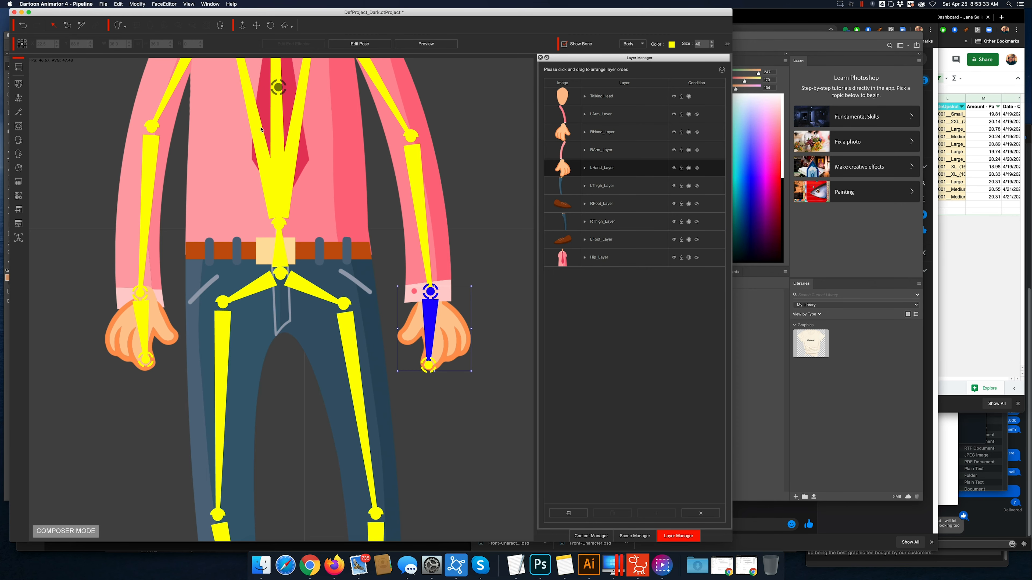
pyautogui.scroll(5, 394, 105)
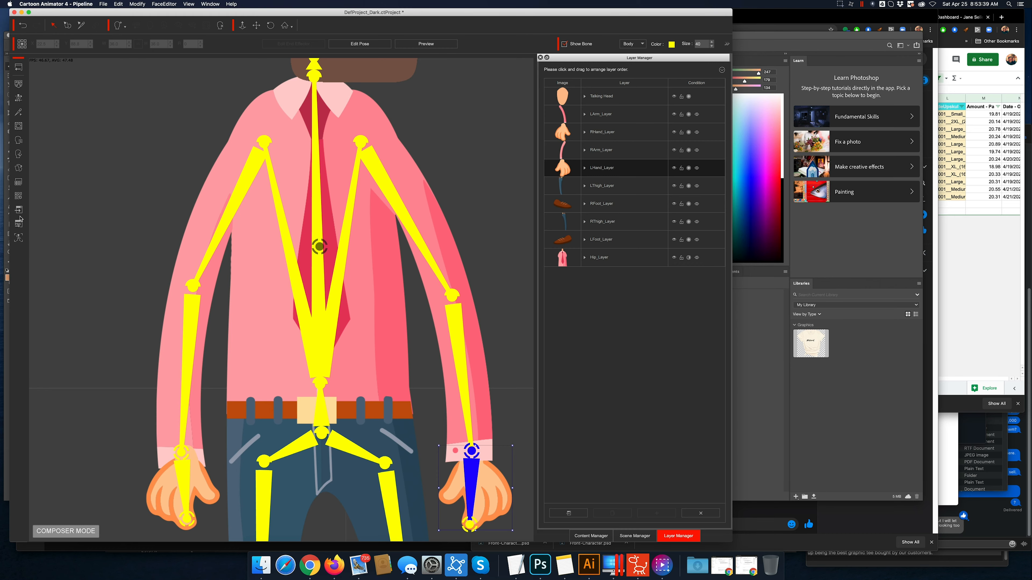
pyautogui.click(540, 565)
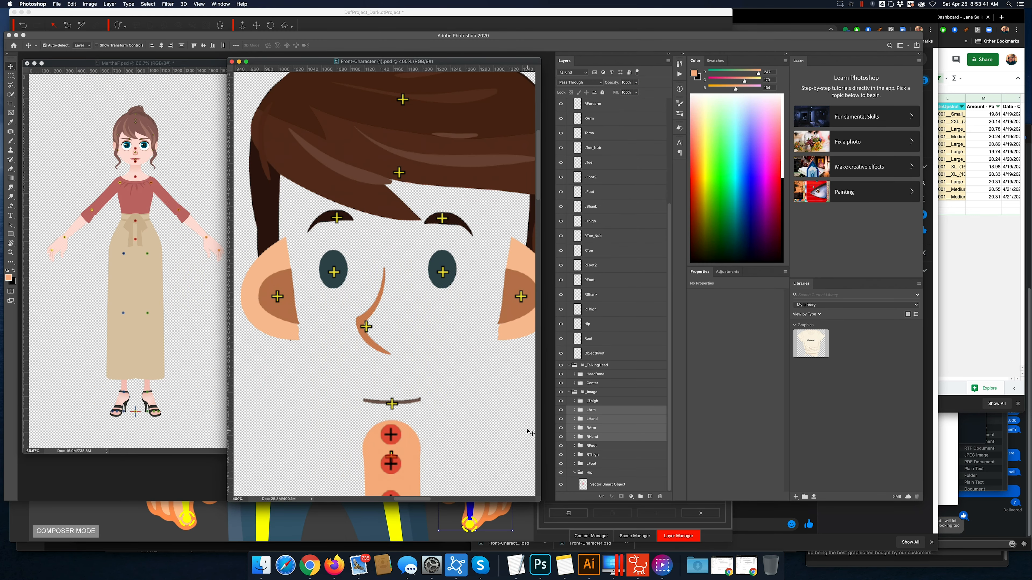
pyautogui.press('super+s')
# Expand the Center group, collapse its LeftEye, RightEye and Face subgroups, and turn on the Face group's visibility.
pyautogui.click(574, 383)
pyautogui.click(581, 323)
pyautogui.click(580, 322)
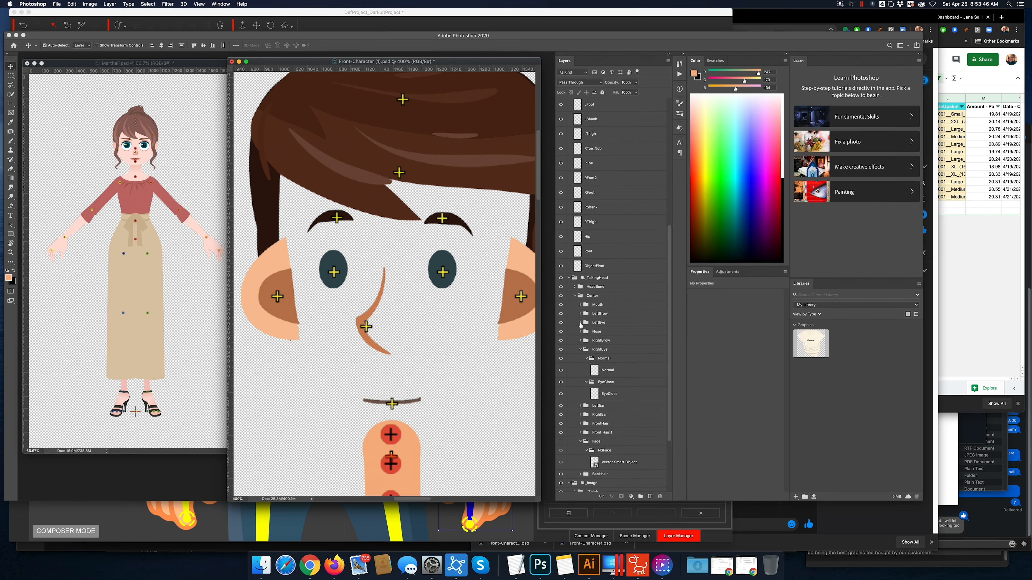
pyautogui.click(580, 351)
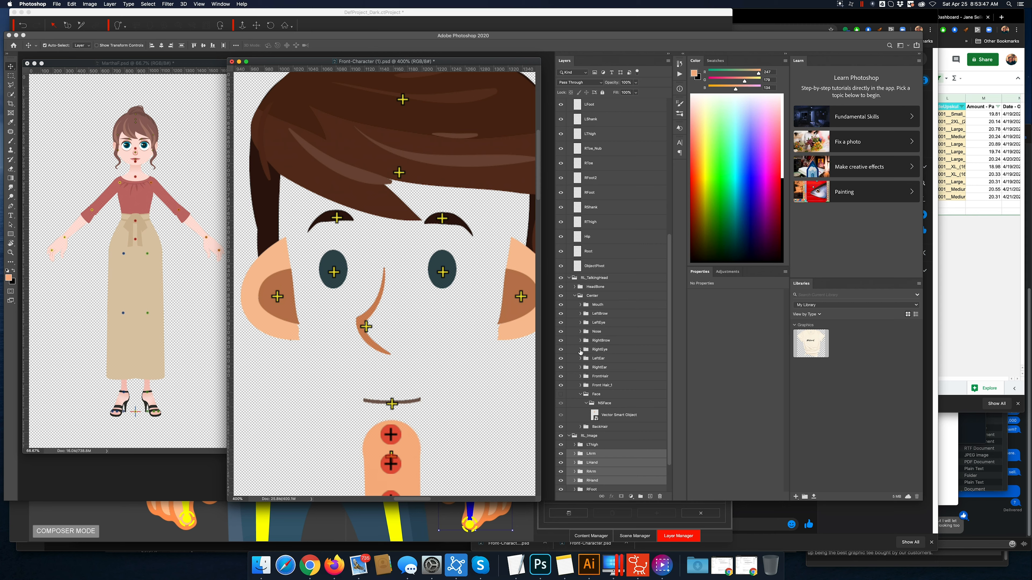
pyautogui.click(580, 394)
pyautogui.click(561, 394)
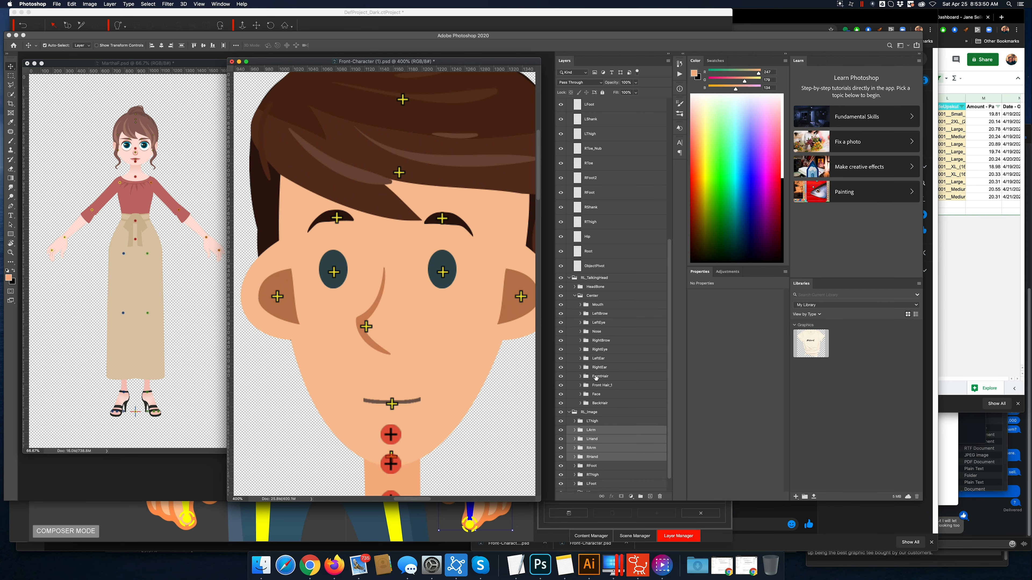
# Move the LeftEar and RightEar groups directly below Face, save the PSD, and select the Front Hair_1 group.
pyautogui.click(601, 359)
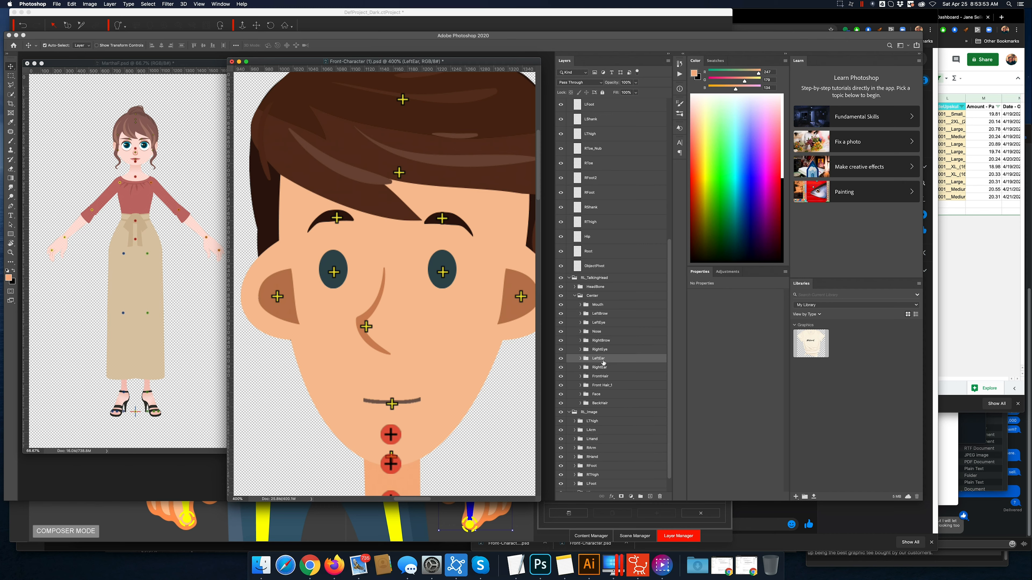
pyautogui.keyDown('shift'); pyautogui.click(605, 369); pyautogui.keyUp('shift')
pyautogui.moveTo(604, 368); pyautogui.dragTo(592, 393)
pyautogui.press('super+s')
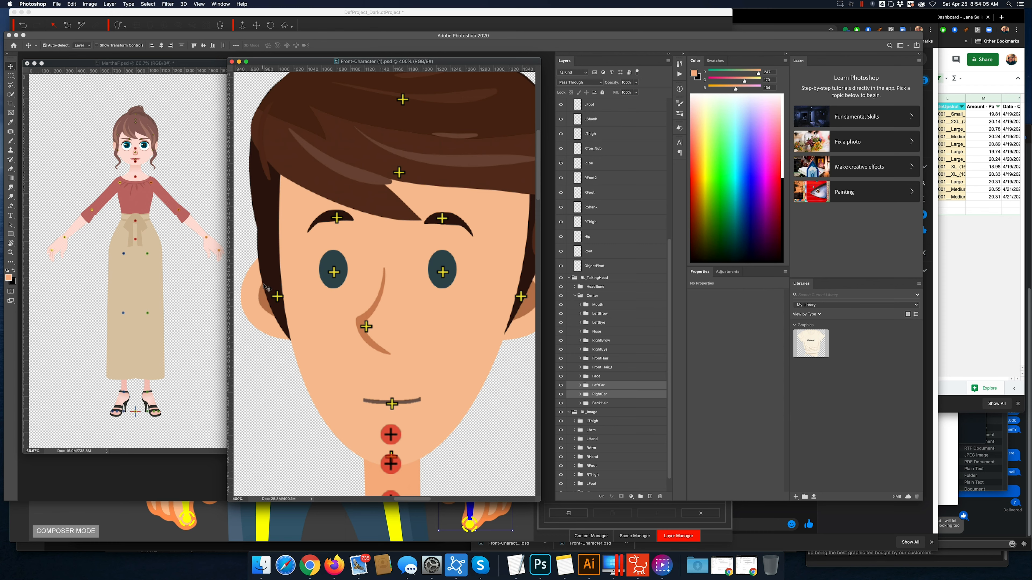
pyautogui.click(273, 285)
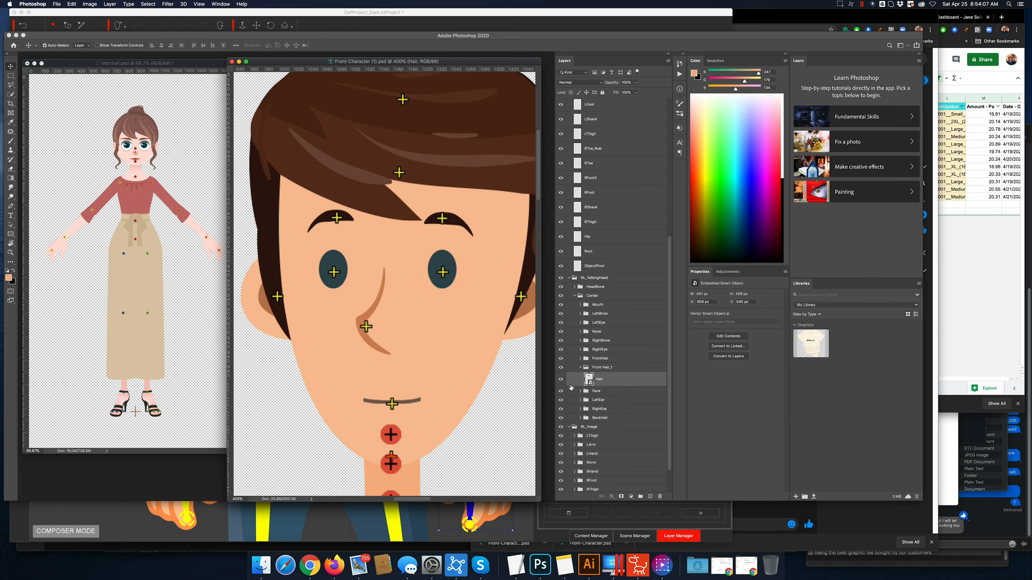
pyautogui.click(581, 368)
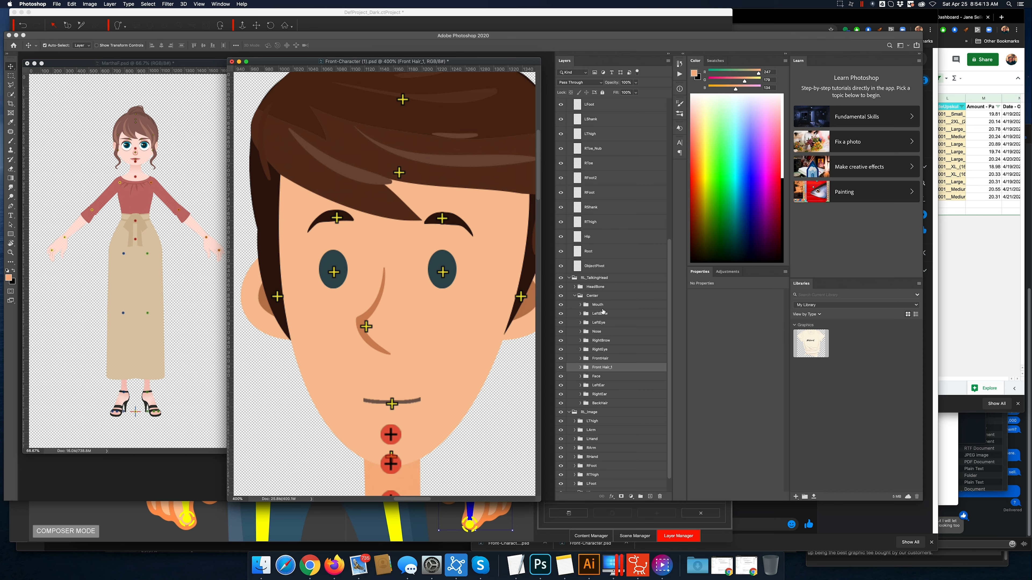
# Switch to Cartoon Animator and reload the character from Front-Character (1).psd in the Downloads folder.
pyautogui.click(634, 566)
pyautogui.scroll(-5, 180, 255)
pyautogui.scroll(5, 179, 255)
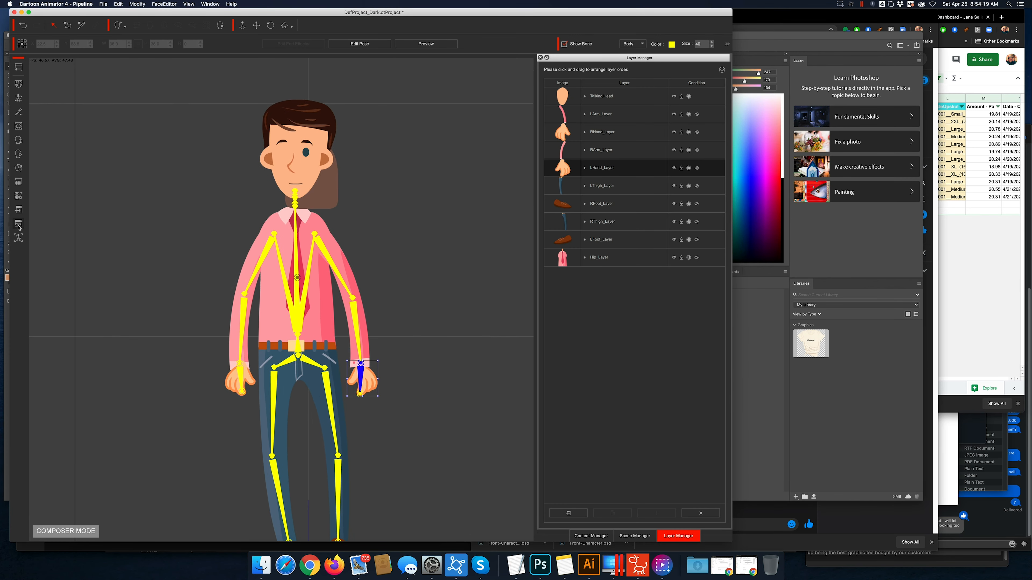
pyautogui.click(19, 84)
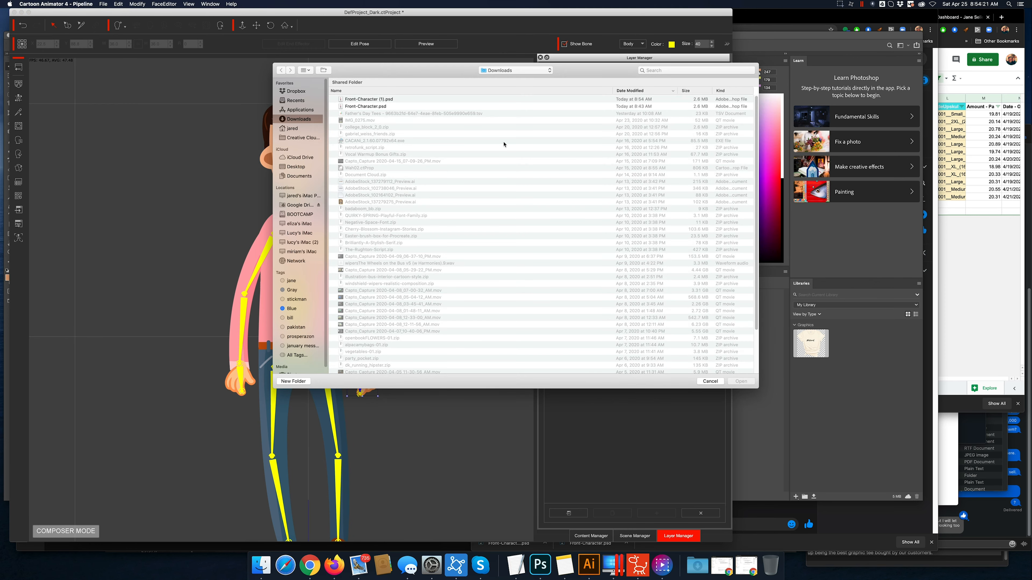
pyautogui.doubleClick(368, 98)
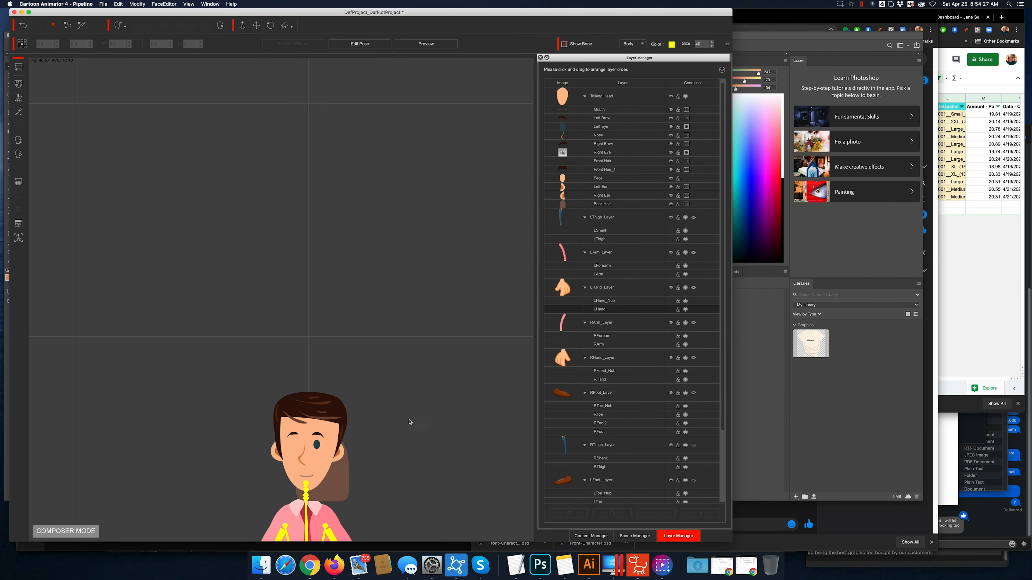
# Examine the reloaded character's arm and thigh stacking, and select the LArm bone to locate its layer.
pyautogui.moveTo(392, 310); pyautogui.dragTo(405, 292)
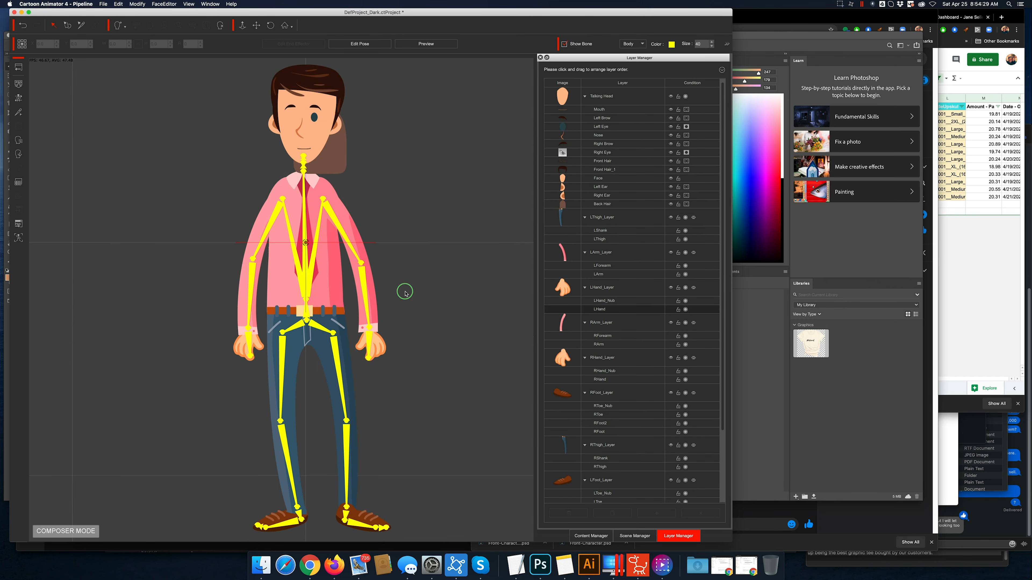
pyautogui.scroll(5, 406, 293)
pyautogui.scroll(-2, 385, 251)
pyautogui.click(374, 150)
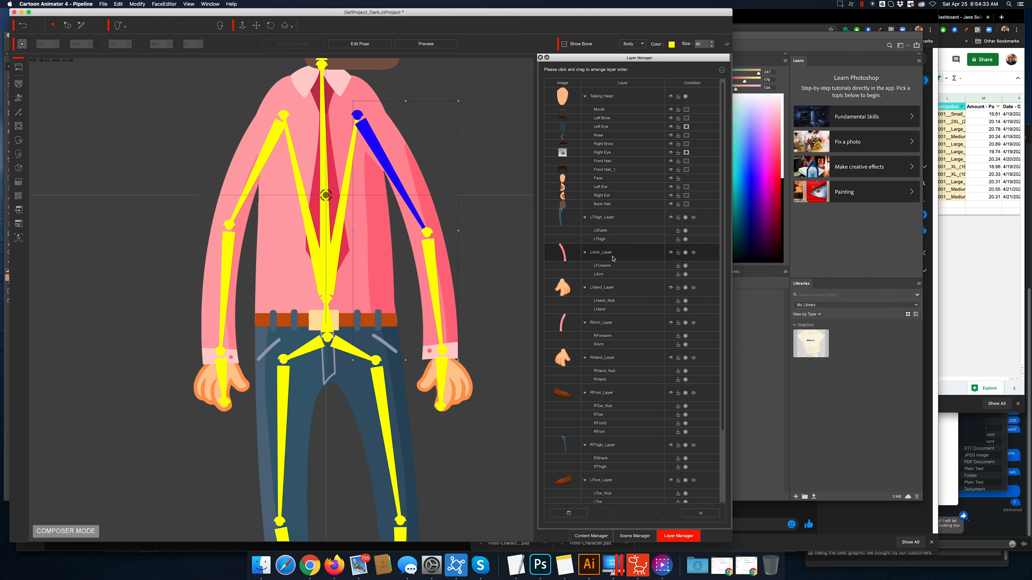
# Return to the stage, delete the character, import the saved front character PSD from Downloads again, and select its LArm bone.
pyautogui.click(19, 67)
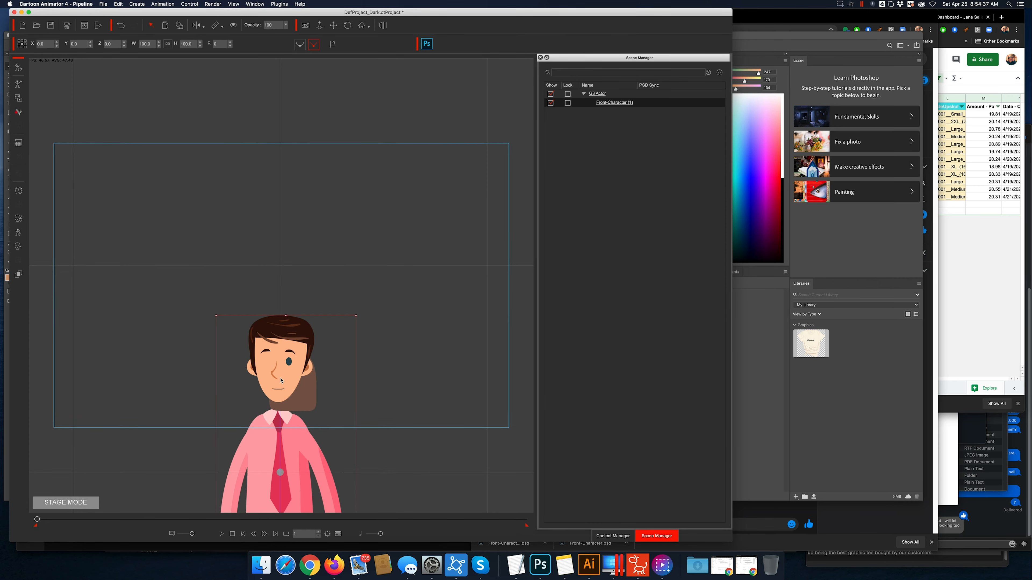
pyautogui.press('Delete')
pyautogui.click(697, 565)
pyautogui.moveTo(697, 536); pyautogui.dragTo(328, 265)
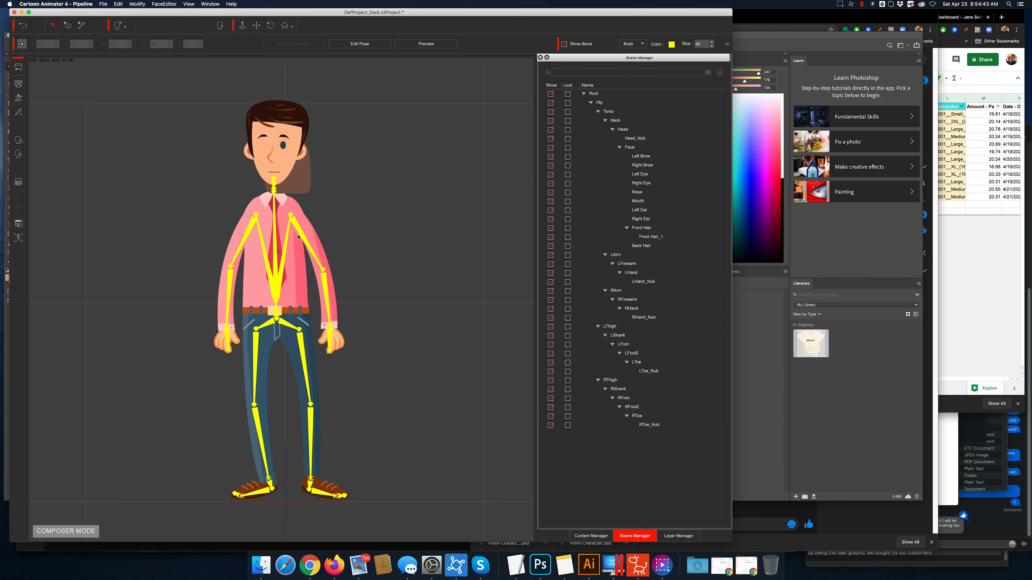
pyautogui.click(299, 234)
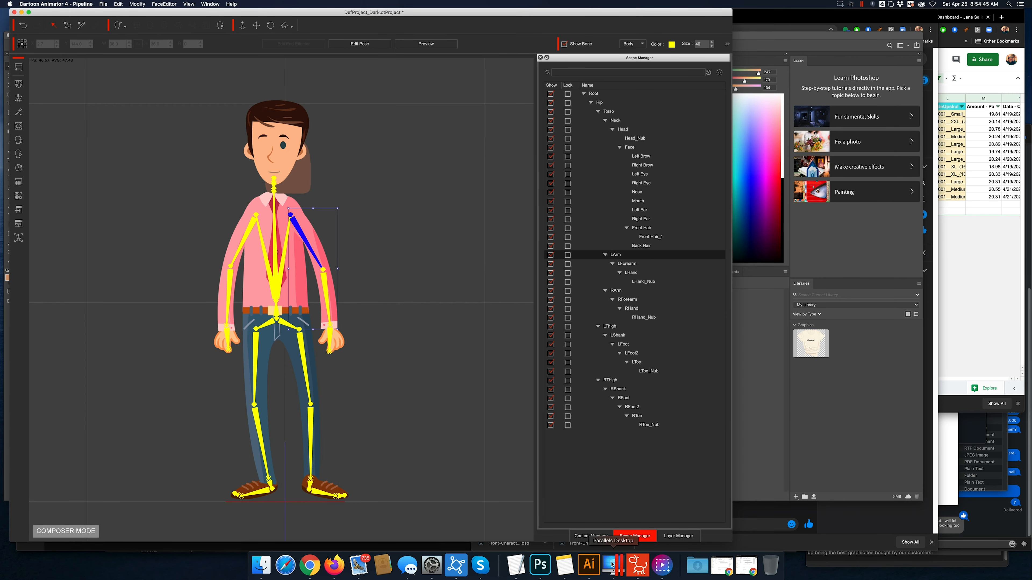
# In Photoshop's RL_Image group, move the LThigh through RFoot groups directly below RThigh and save the PSD.
pyautogui.click(541, 565)
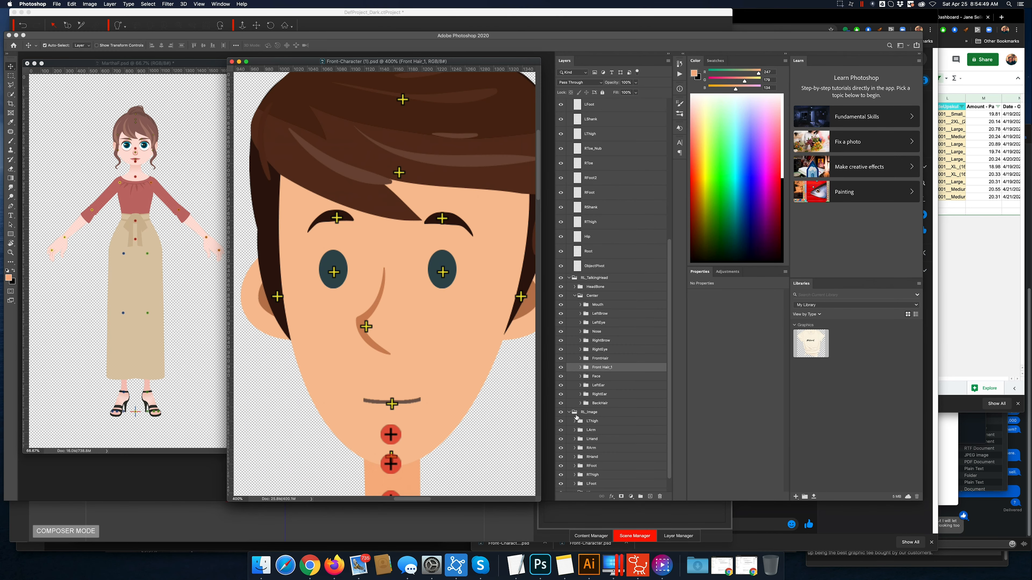
pyautogui.scroll(-1, 573, 414)
pyautogui.click(590, 410)
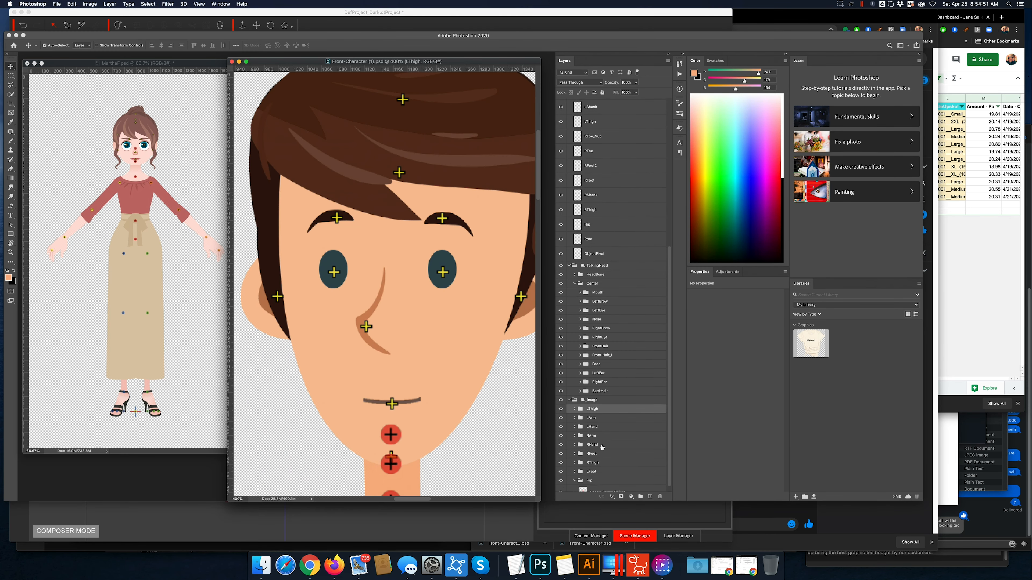
pyautogui.keyDown('shift'); pyautogui.click(599, 455); pyautogui.keyUp('shift')
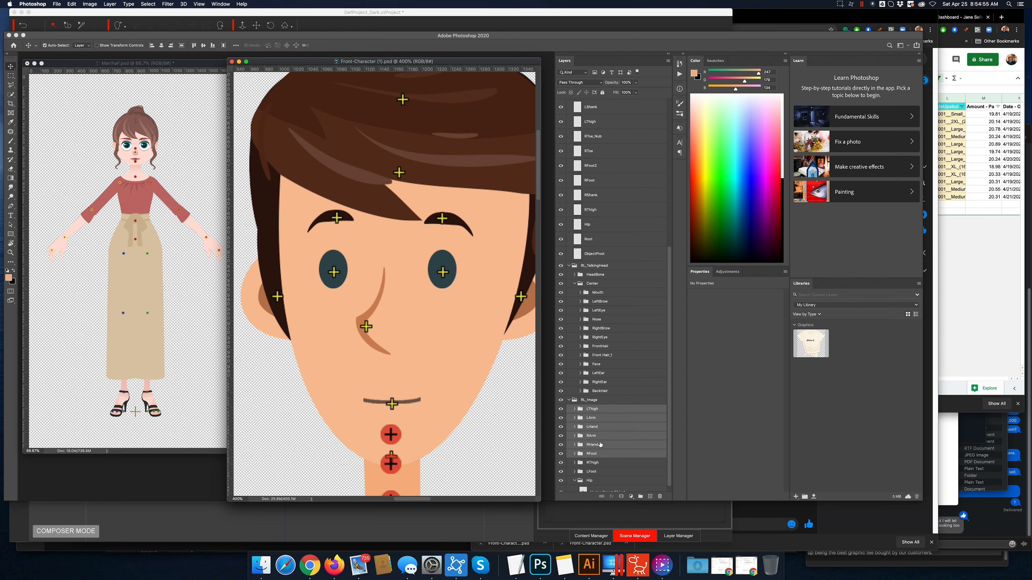
pyautogui.moveTo(597, 455); pyautogui.dragTo(597, 470)
pyautogui.press('super+s')
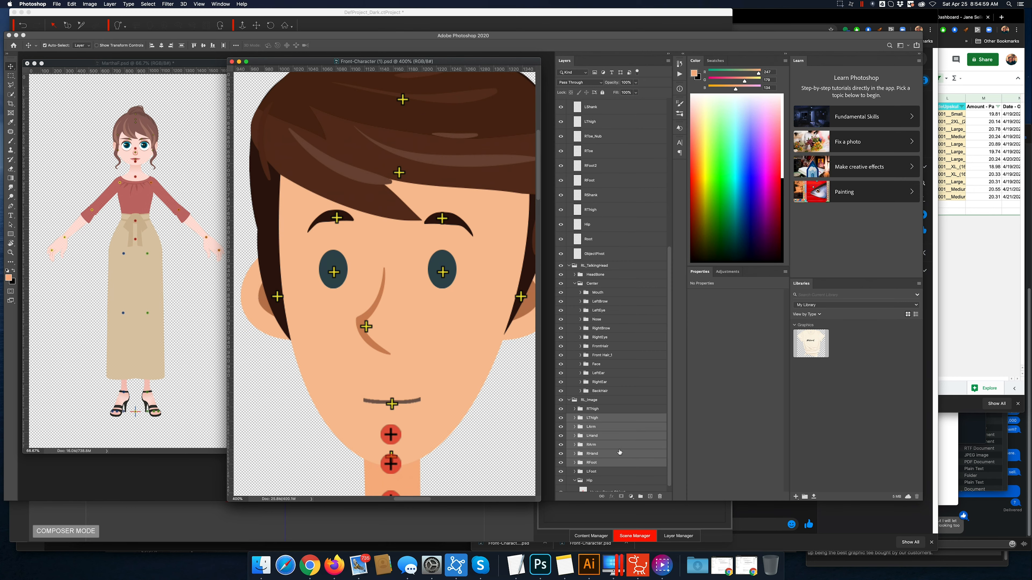
# Switch to Cartoon Animator, deselect the bone, and replace the character with the updated front character PSD using the Full Actor option.
pyautogui.click(634, 566)
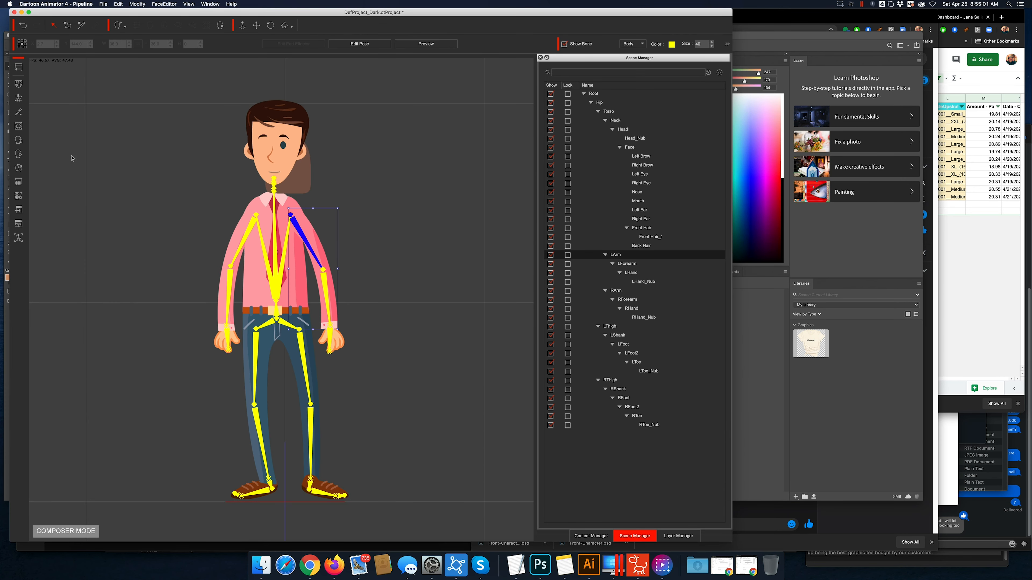
pyautogui.click(72, 158)
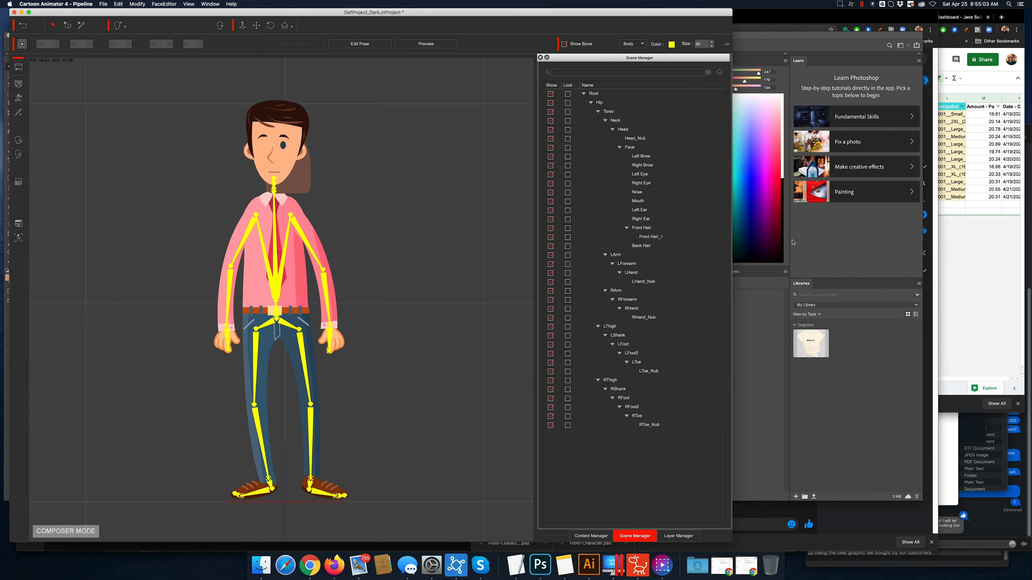
pyautogui.doubleClick(360, 101)
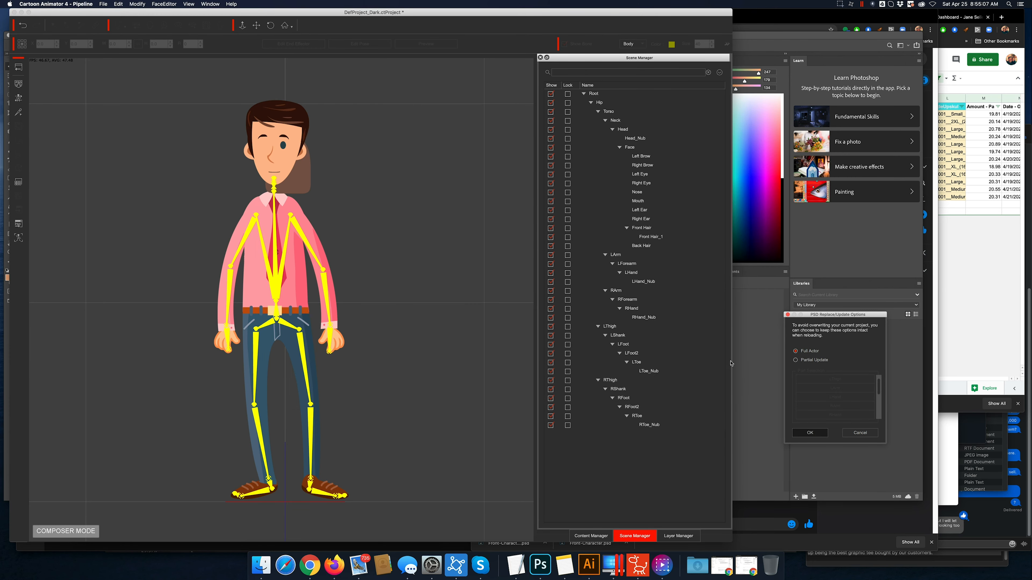
pyautogui.click(841, 386)
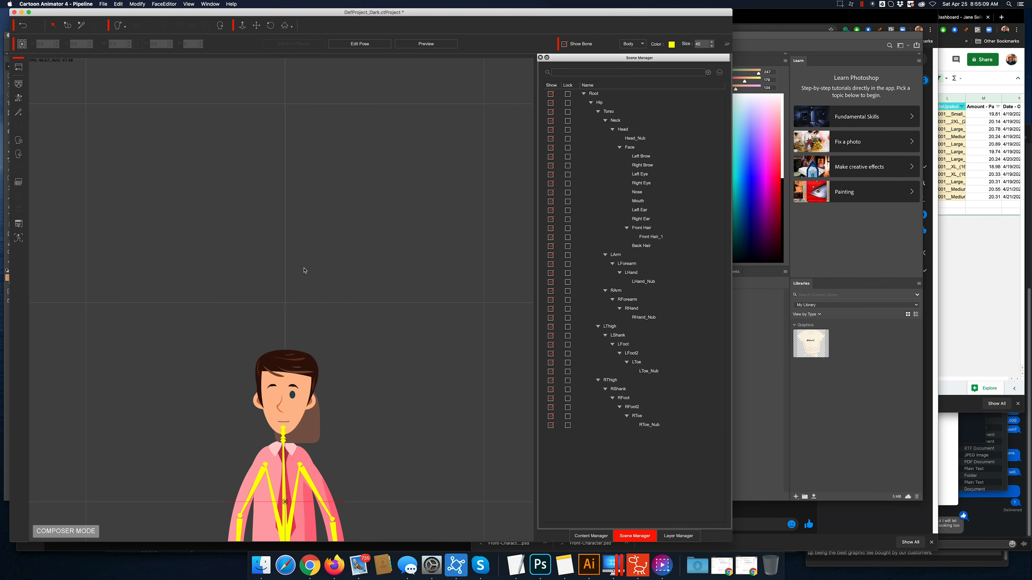
# Frame the full character and collapse its layer list in the Layer Manager.
pyautogui.moveTo(372, 490); pyautogui.dragTo(398, 207)
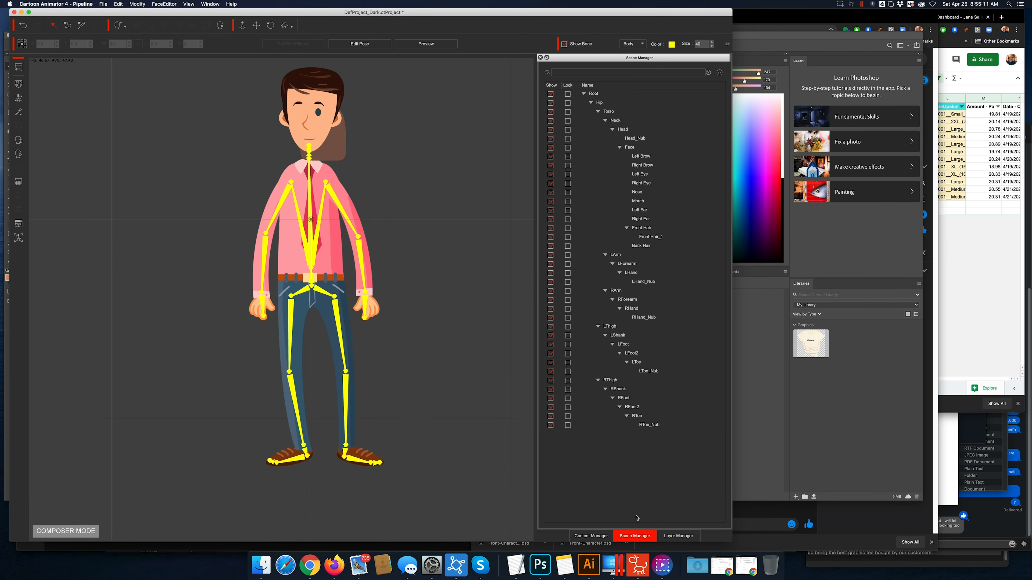
pyautogui.click(683, 535)
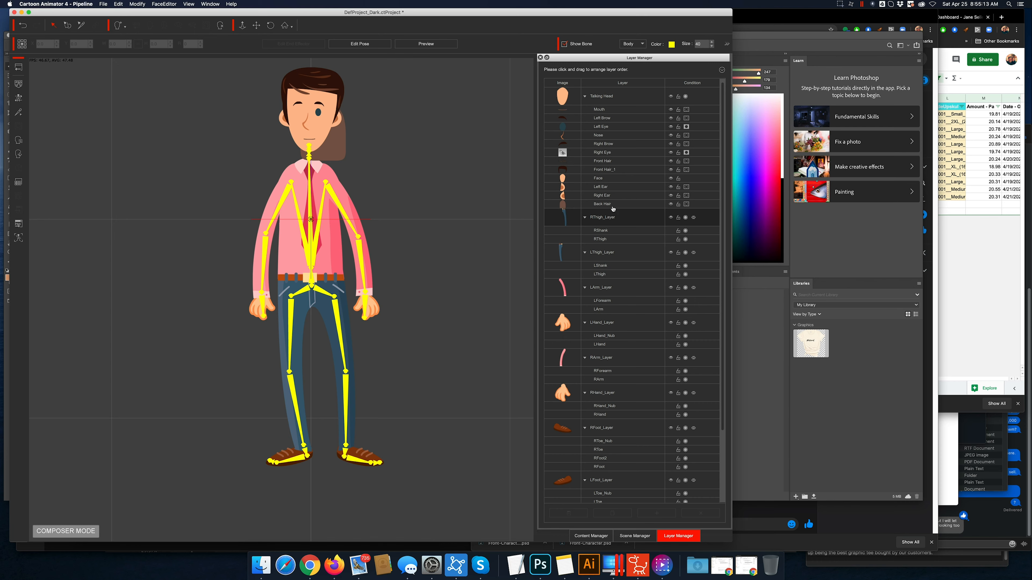
pyautogui.click(721, 70)
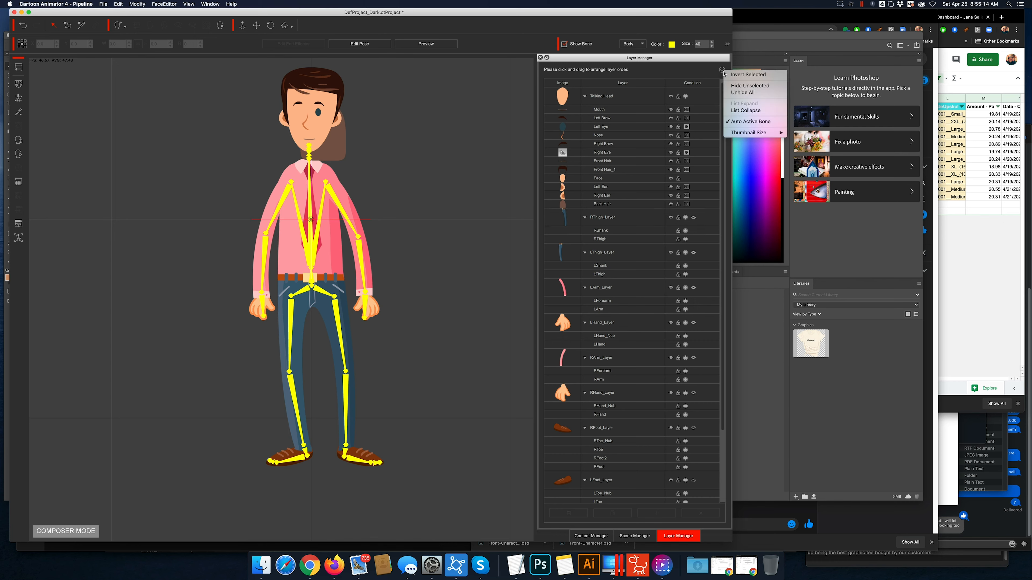
pyautogui.click(745, 110)
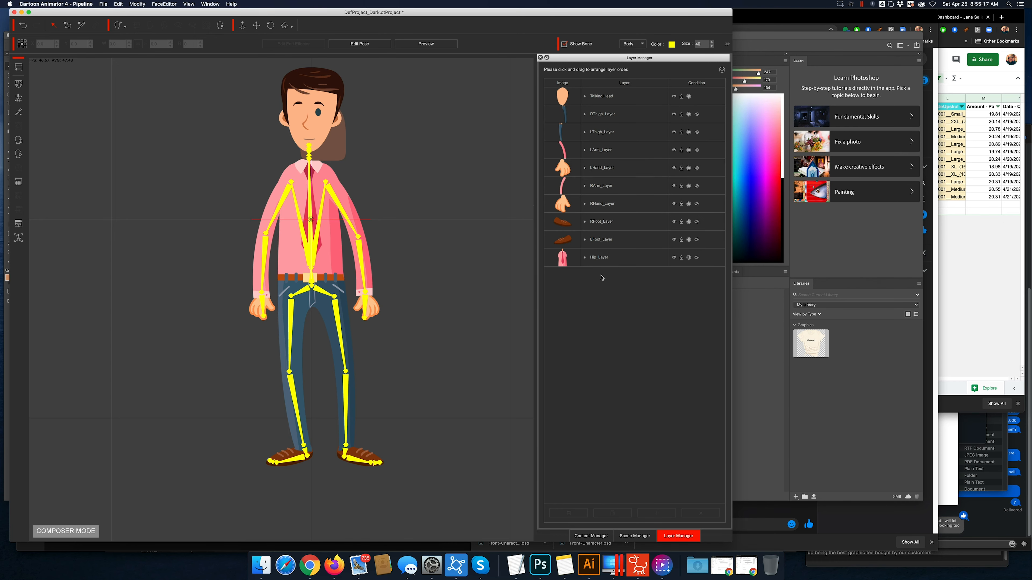
# Move Hip_Layer directly below Talking Head, and preview the character by raising its left foot to bend the leg.
pyautogui.moveTo(618, 262); pyautogui.dragTo(614, 107)
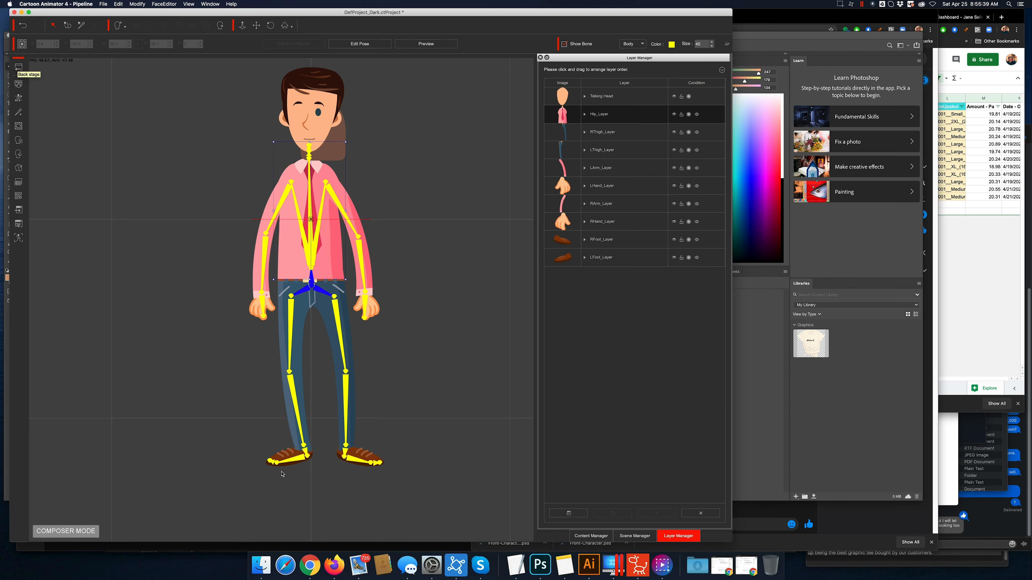
pyautogui.click(429, 42)
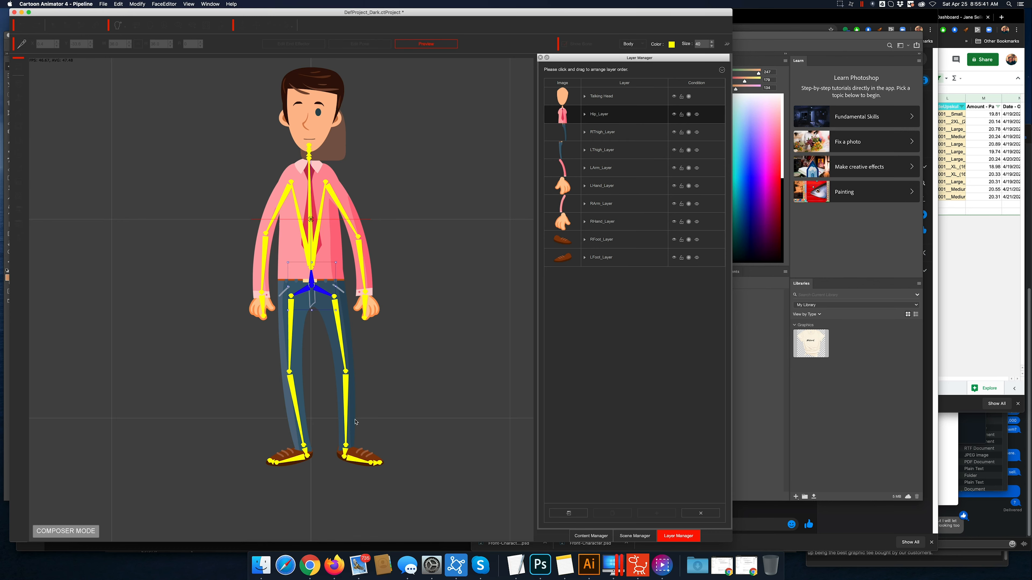
pyautogui.moveTo(352, 461); pyautogui.dragTo(385, 402)
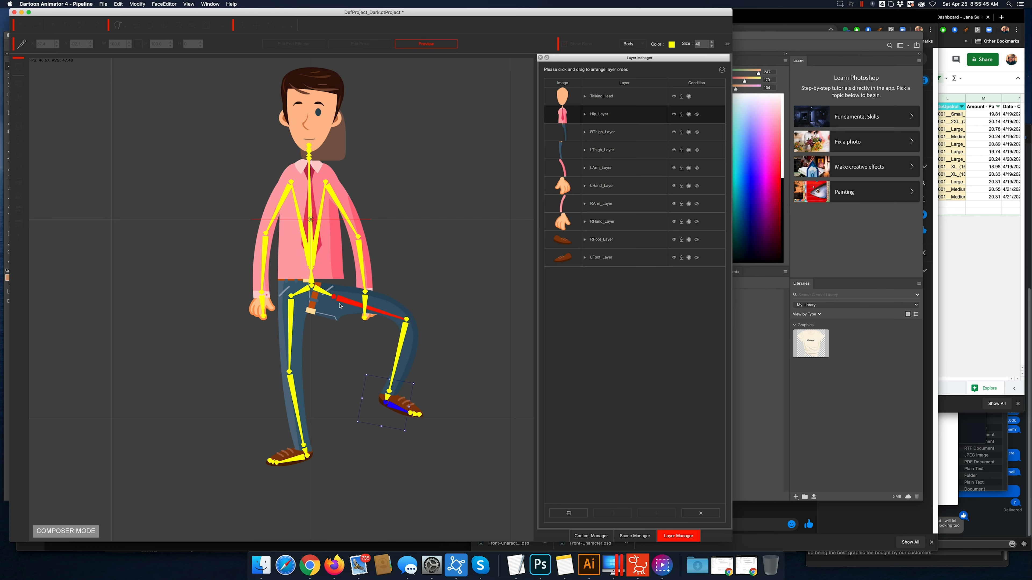
# Switch to Photoshop, hide the LShank and RShank layers in MarthaF.psd, and select the LThigh layer to inspect the rounded thighs.
pyautogui.click(540, 565)
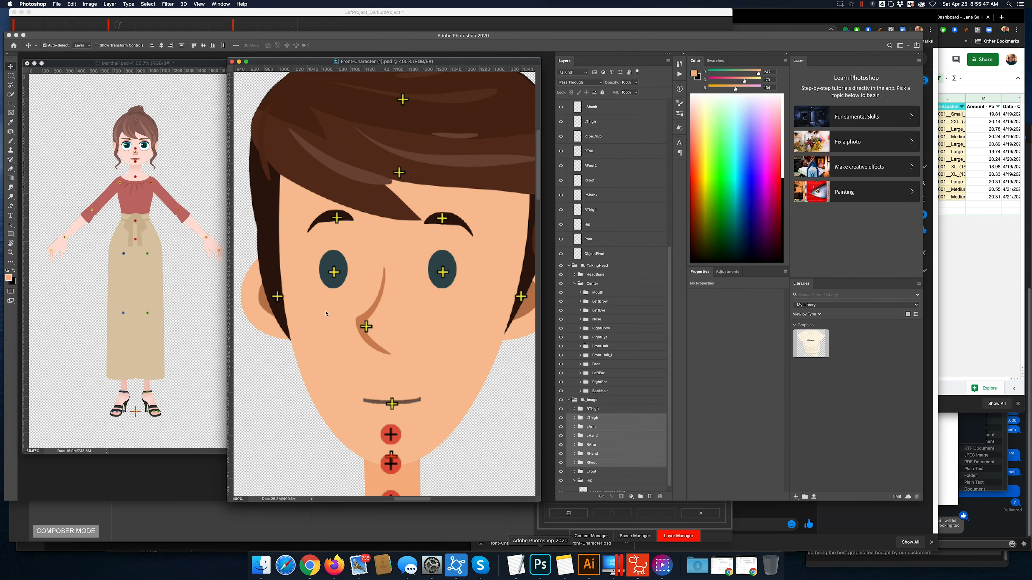
pyautogui.click(140, 349)
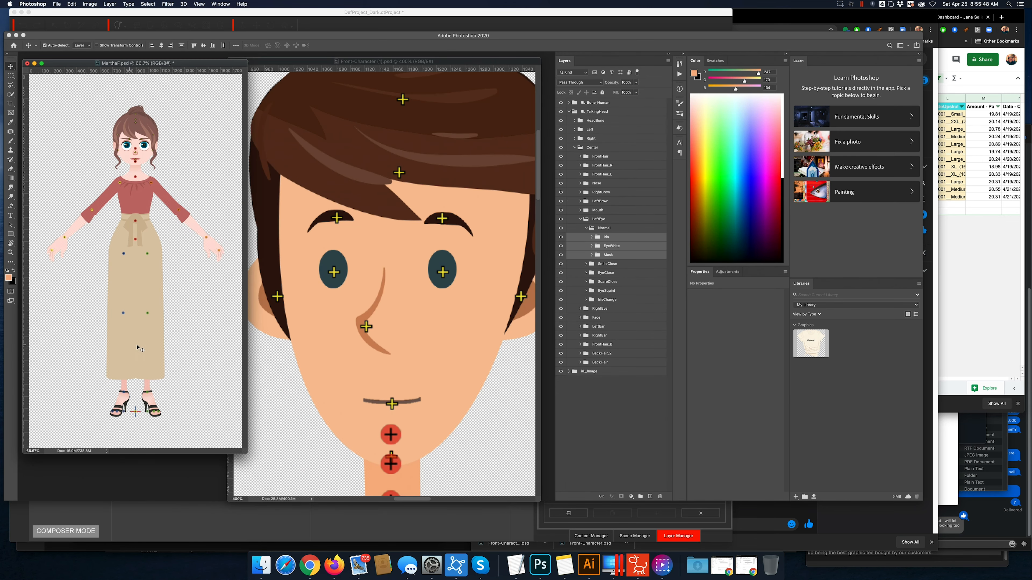
pyautogui.click(156, 363)
pyautogui.scroll(-3, 581, 451)
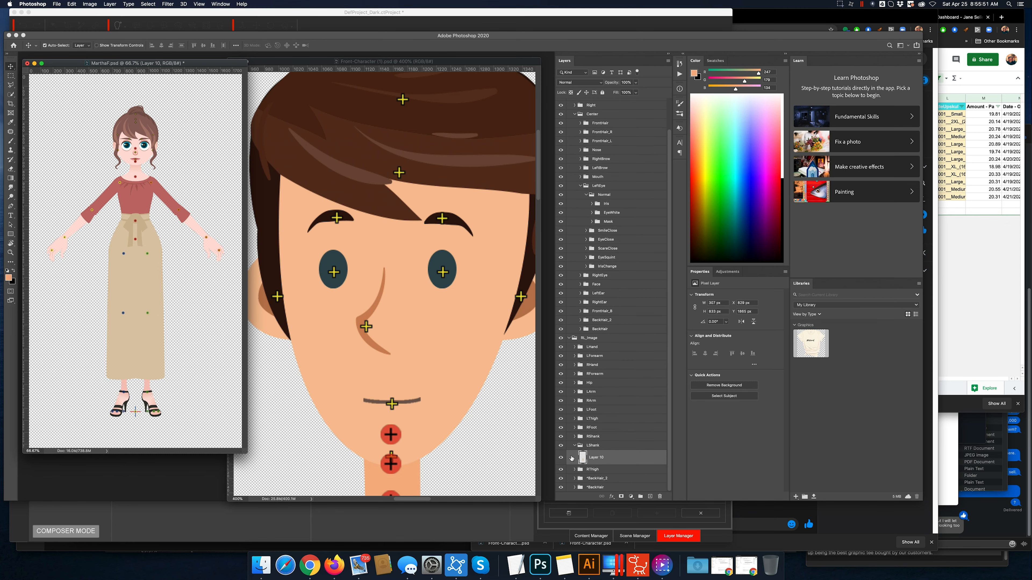
pyautogui.click(561, 457)
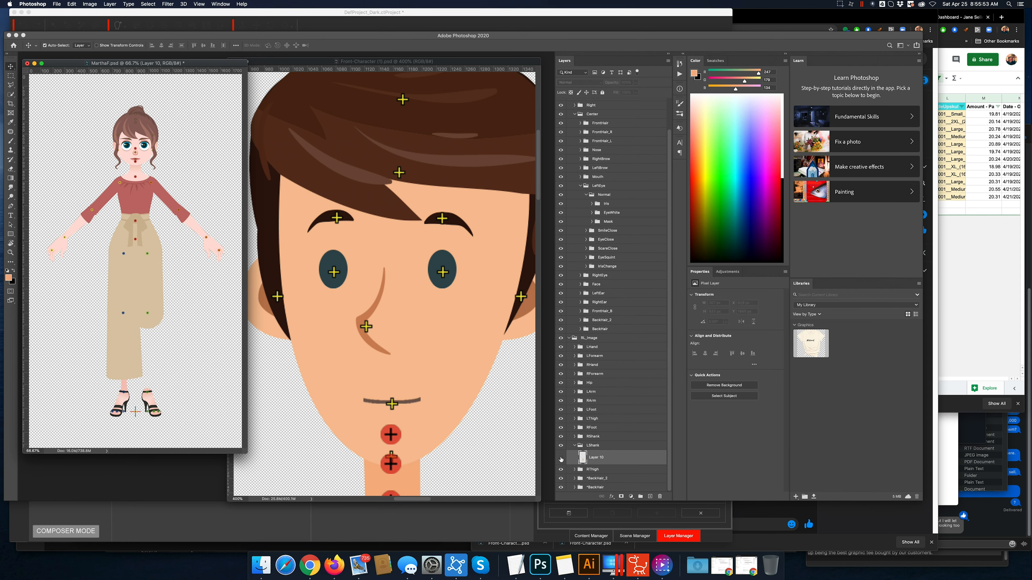
pyautogui.click(561, 458)
pyautogui.click(560, 458)
pyautogui.click(119, 350)
pyautogui.click(561, 449)
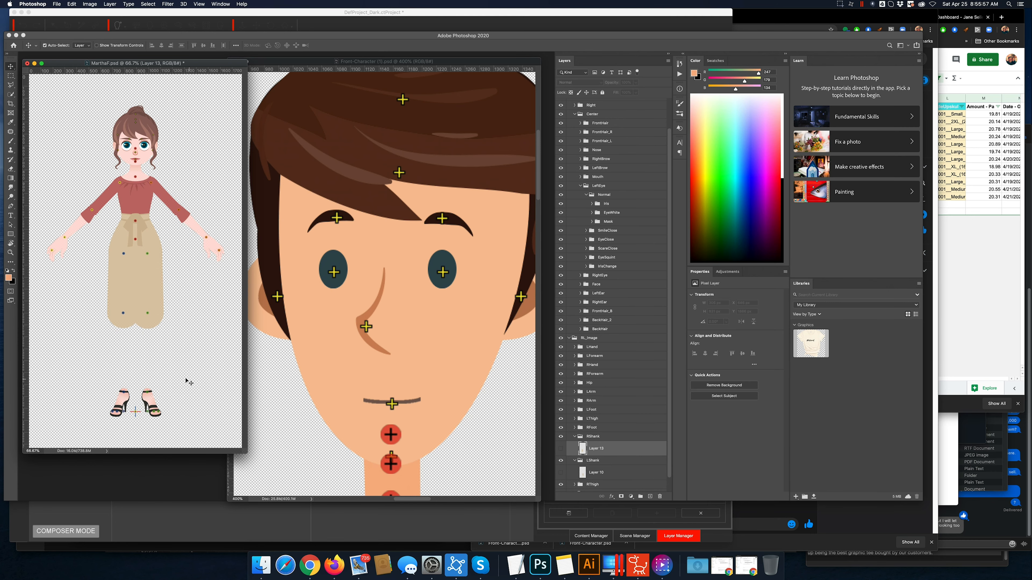
pyautogui.click(162, 301)
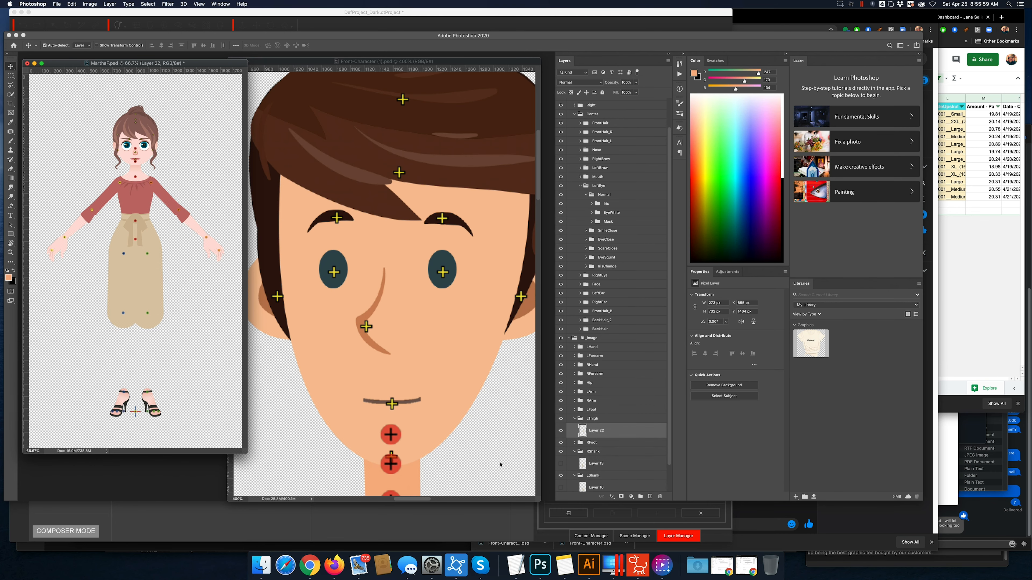
# Copy the front character's selected LThigh through RFoot groups into the LThigh group of MarthaF.psd, and select that group's Layer 22.
pyautogui.moveTo(499, 458); pyautogui.dragTo(503, 109)
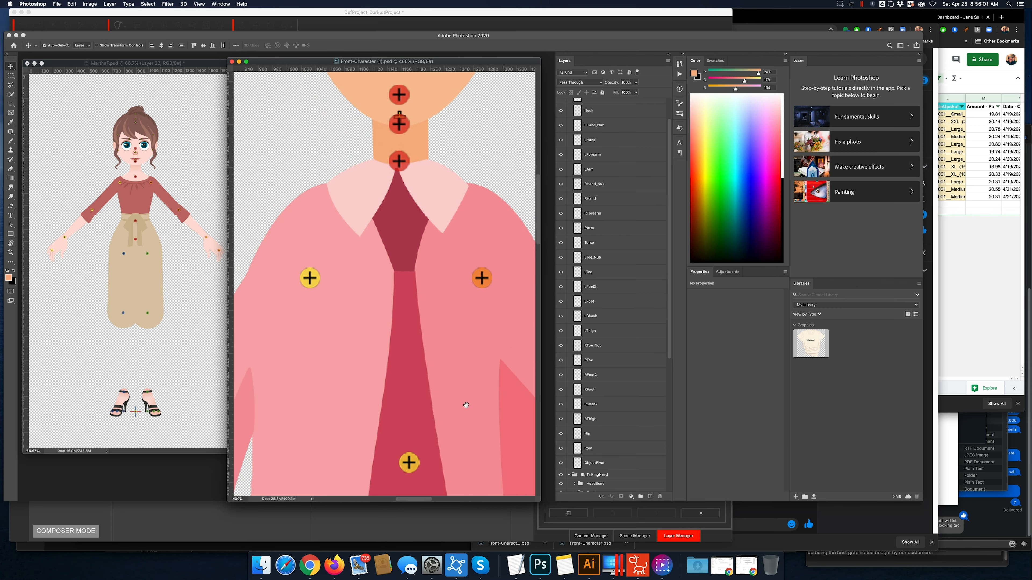
pyautogui.moveTo(466, 405); pyautogui.dragTo(419, 281)
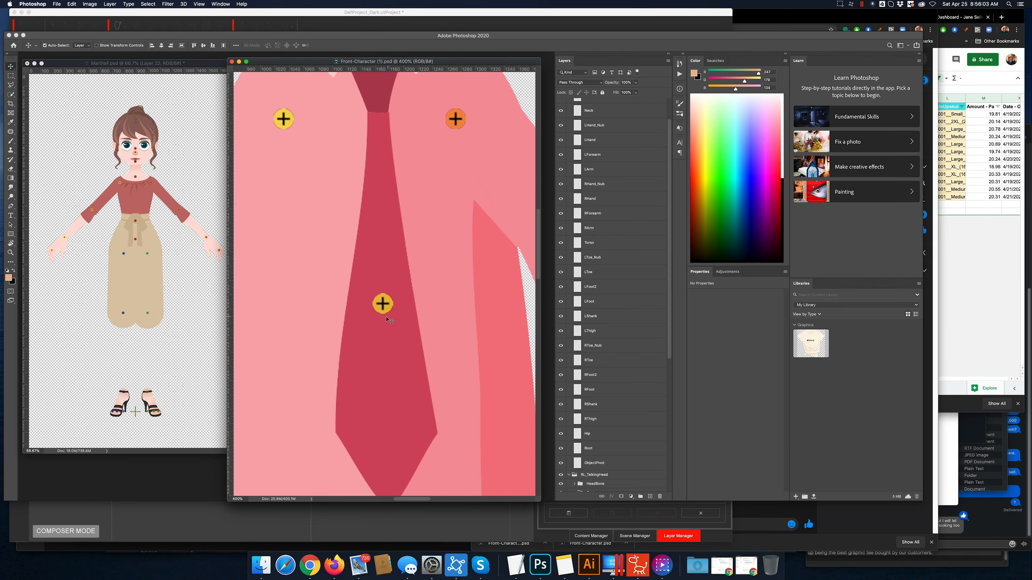
pyautogui.click(184, 339)
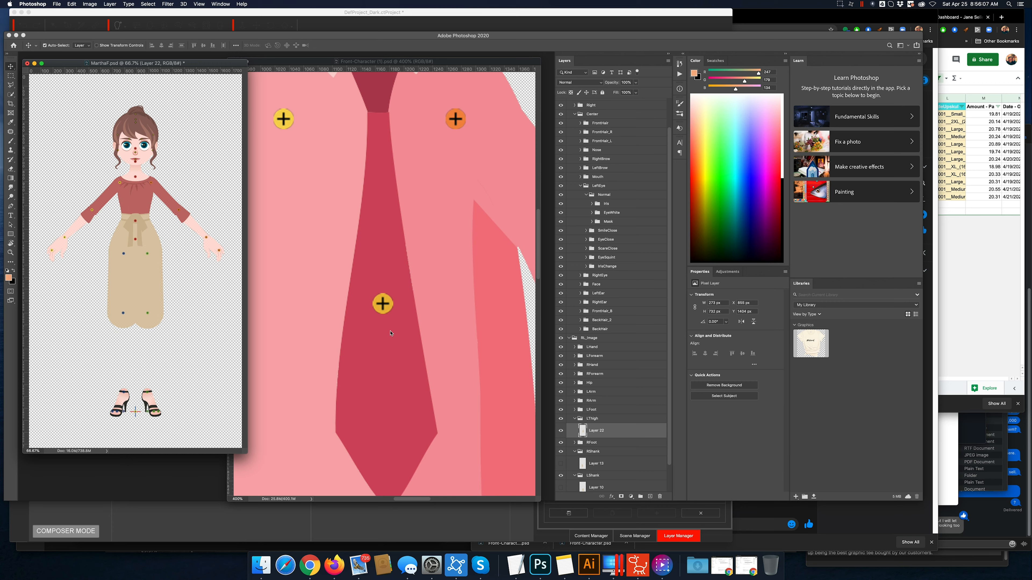
pyautogui.click(457, 431)
pyautogui.moveTo(453, 428); pyautogui.dragTo(448, 136)
pyautogui.moveTo(456, 284); pyautogui.dragTo(148, 302)
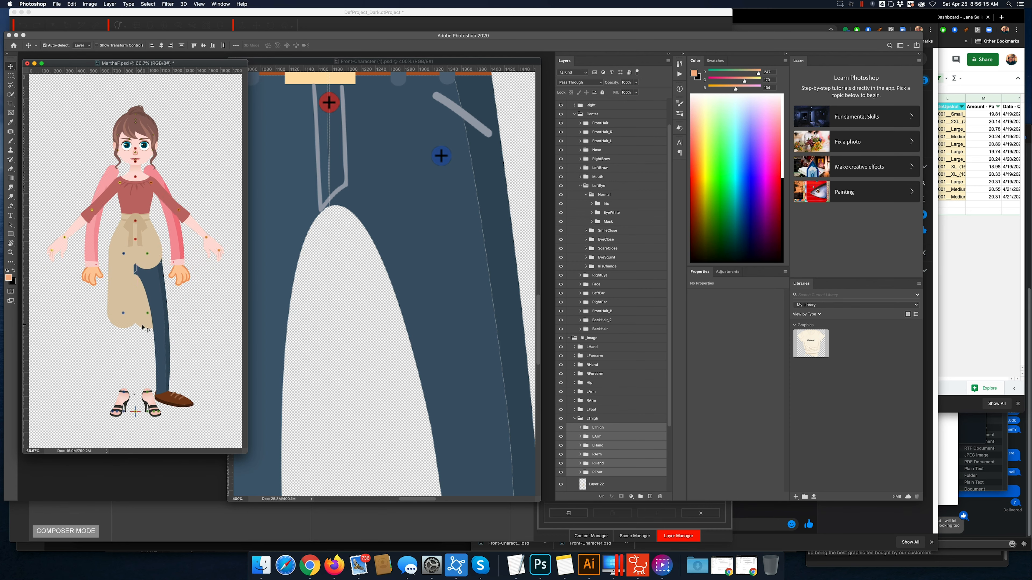
pyautogui.click(146, 308)
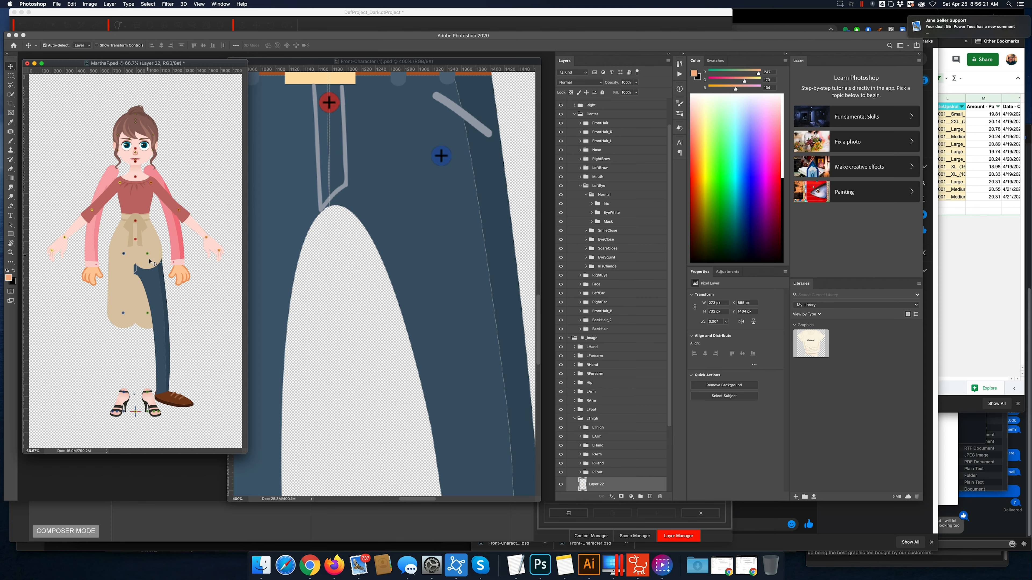
# Switch to Finder and browse iCloud Drive to the animation > FamilySet > African > Girl_04-05 folder.
pyautogui.click(261, 565)
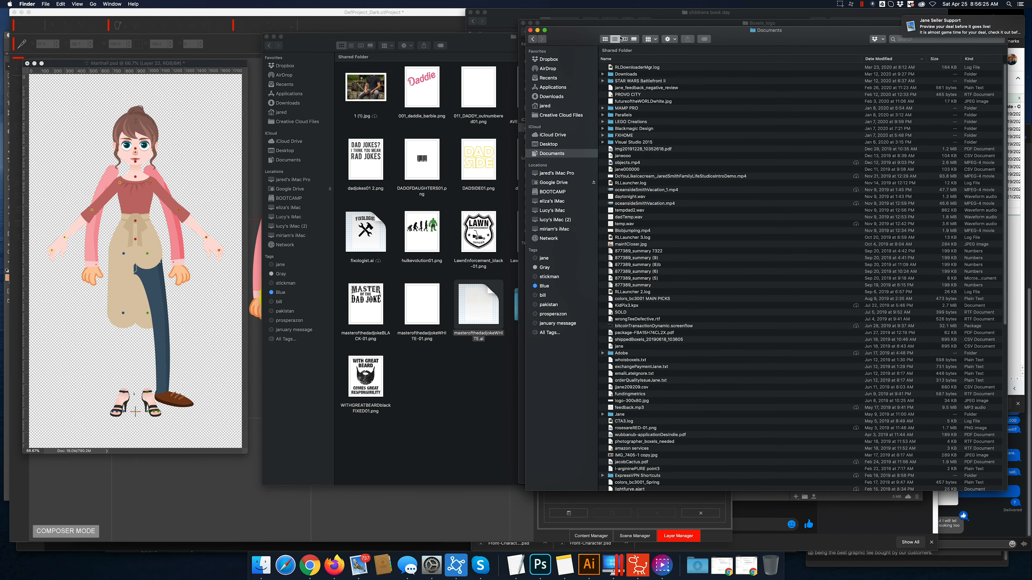
pyautogui.click(556, 133)
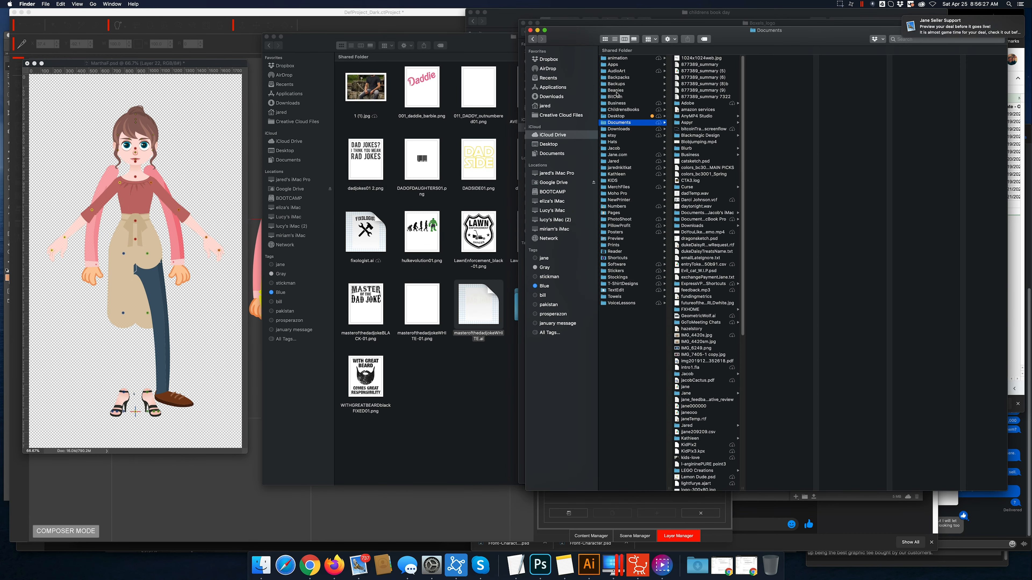
pyautogui.click(616, 58)
pyautogui.click(715, 122)
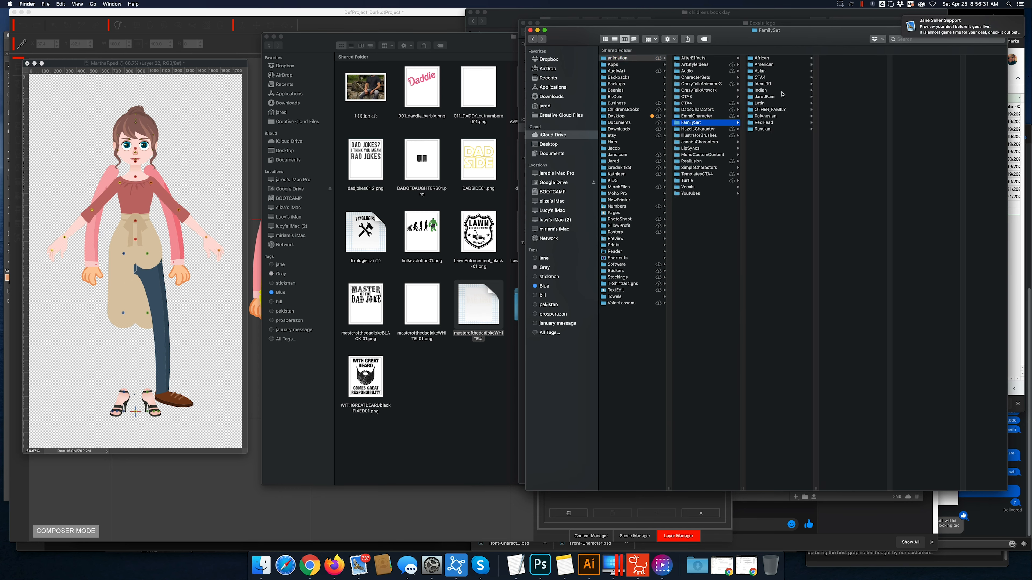
pyautogui.click(788, 65)
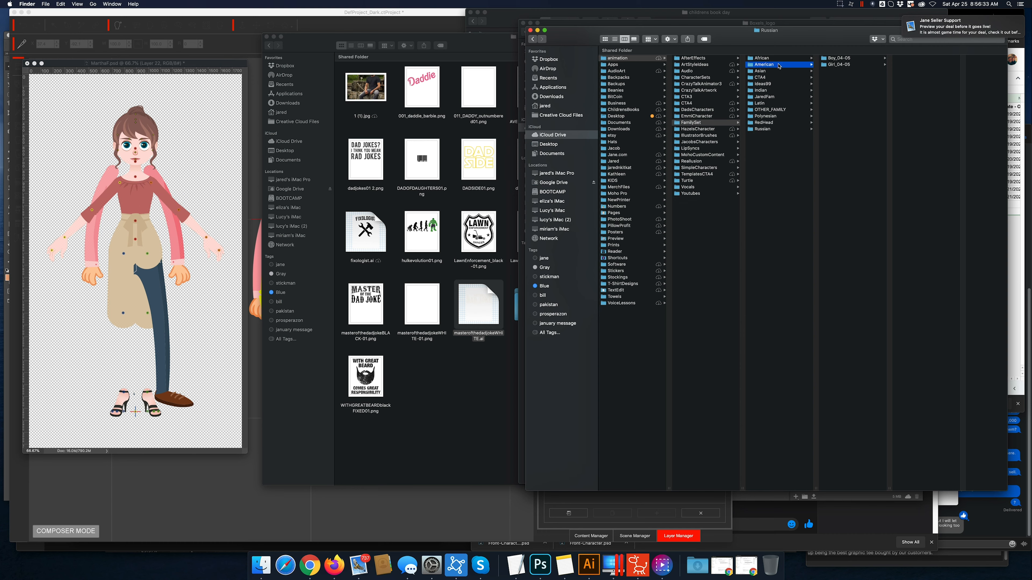
pyautogui.click(790, 58)
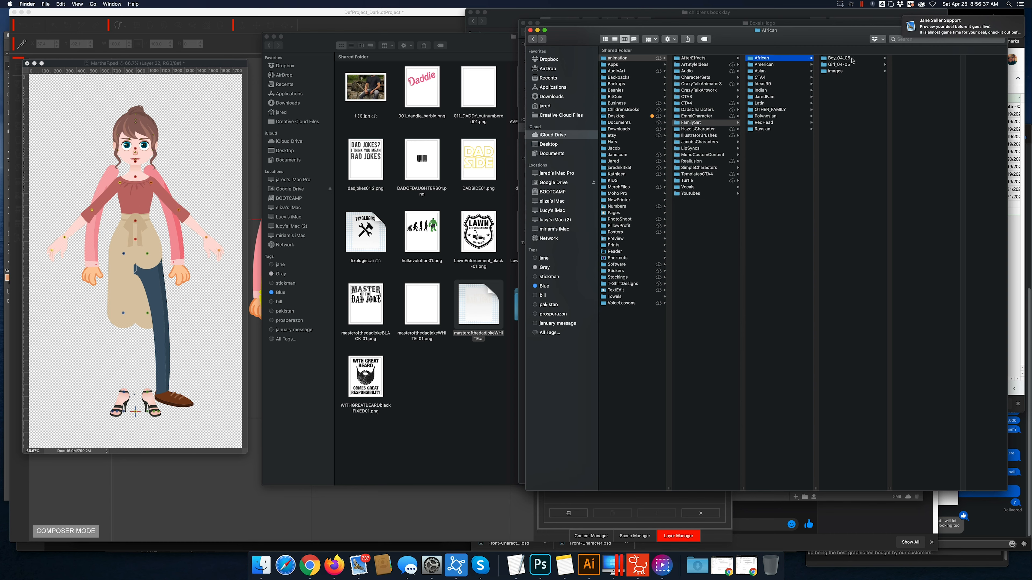
pyautogui.click(851, 58)
pyautogui.click(863, 64)
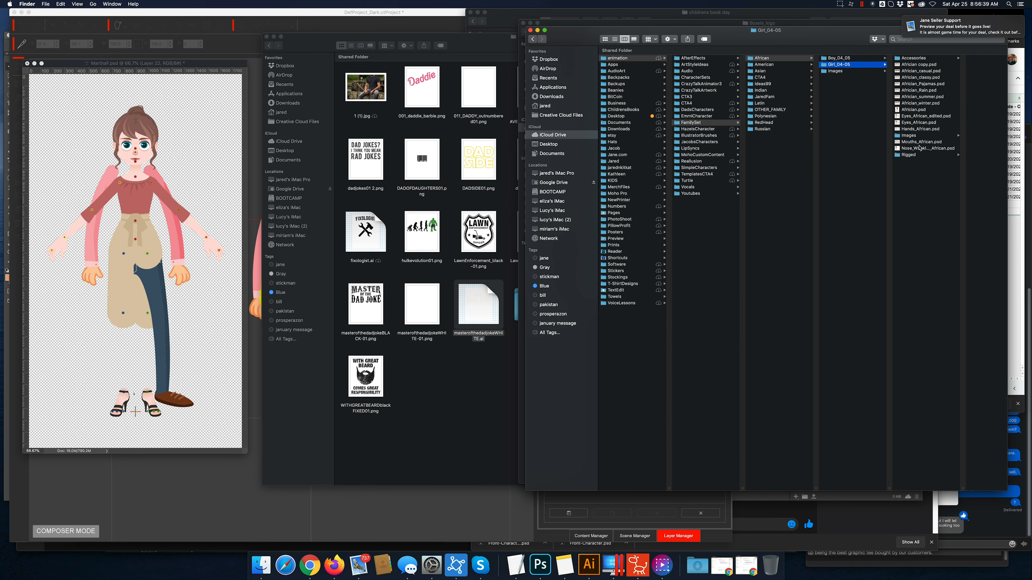
# Open templateF_merged.psd from the Rigged folder in Photoshop.
pyautogui.click(919, 155)
pyautogui.click(956, 58)
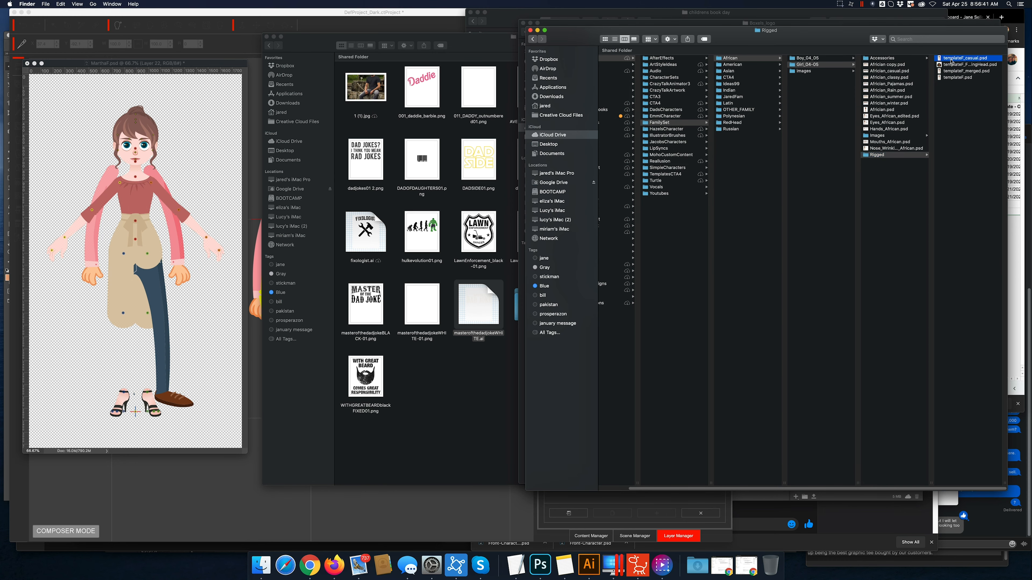
pyautogui.click(866, 71)
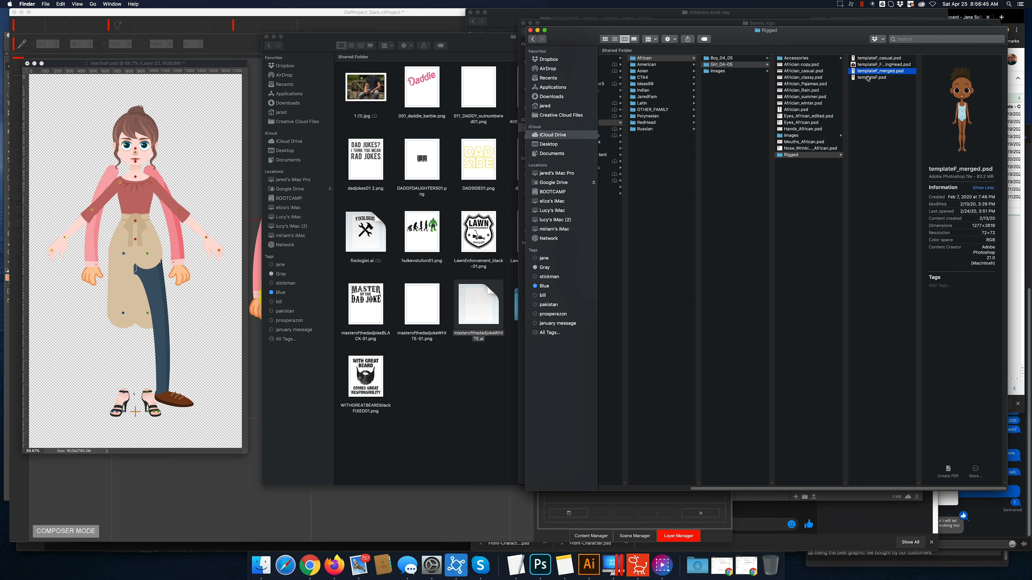
pyautogui.click(867, 77)
pyautogui.doubleClick(869, 71)
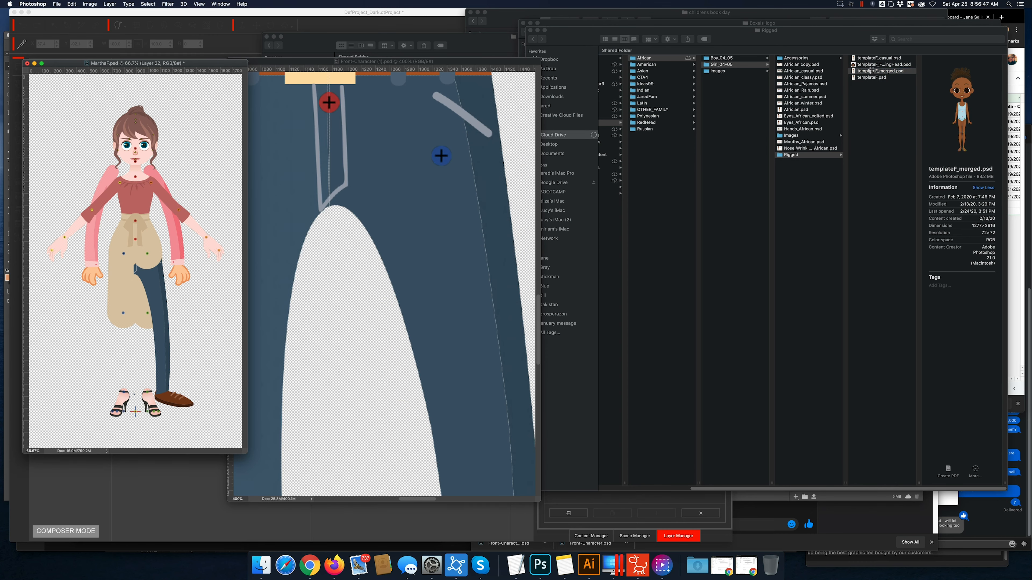
# Browse to OTHER_FAMILY > Final > Rigged > dad and list its files by date modified, newest first.
pyautogui.click(651, 110)
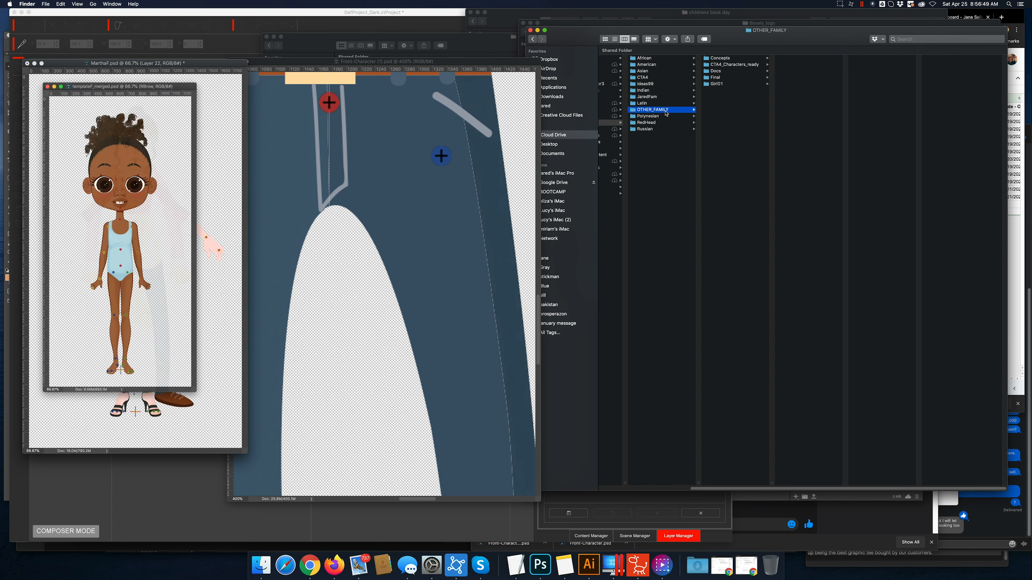
pyautogui.click(731, 76)
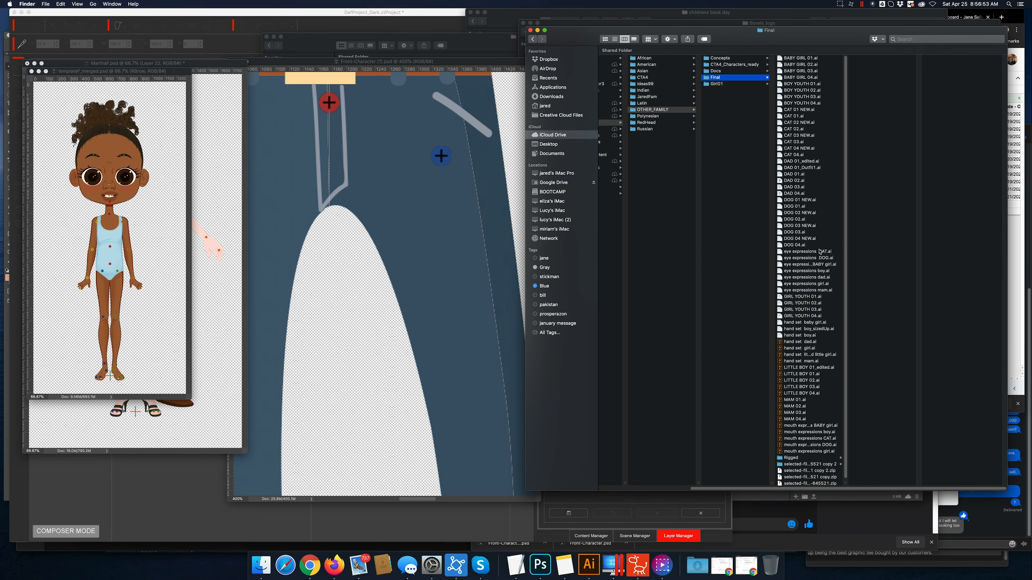
pyautogui.click(804, 459)
pyautogui.click(860, 83)
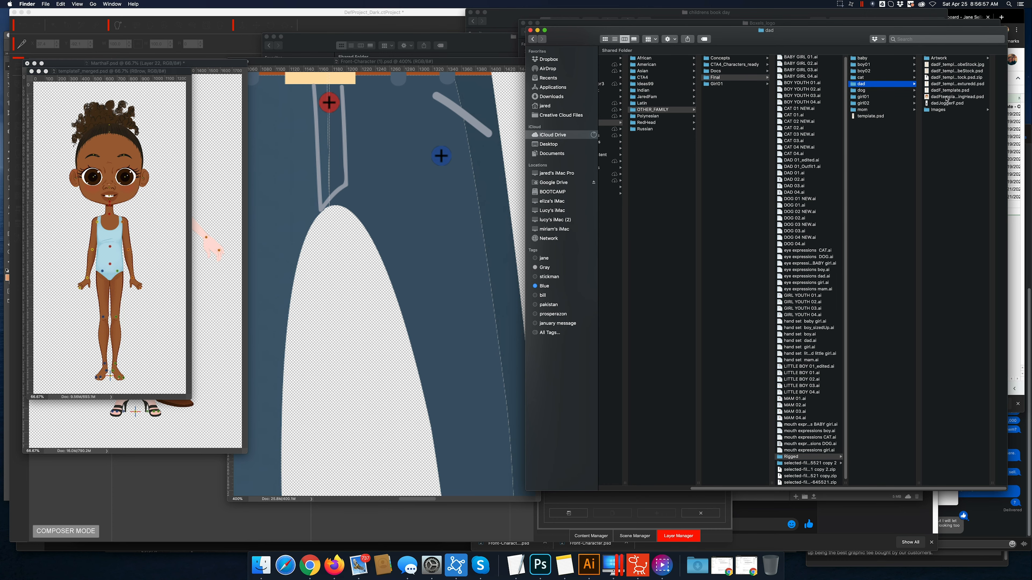
pyautogui.click(614, 39)
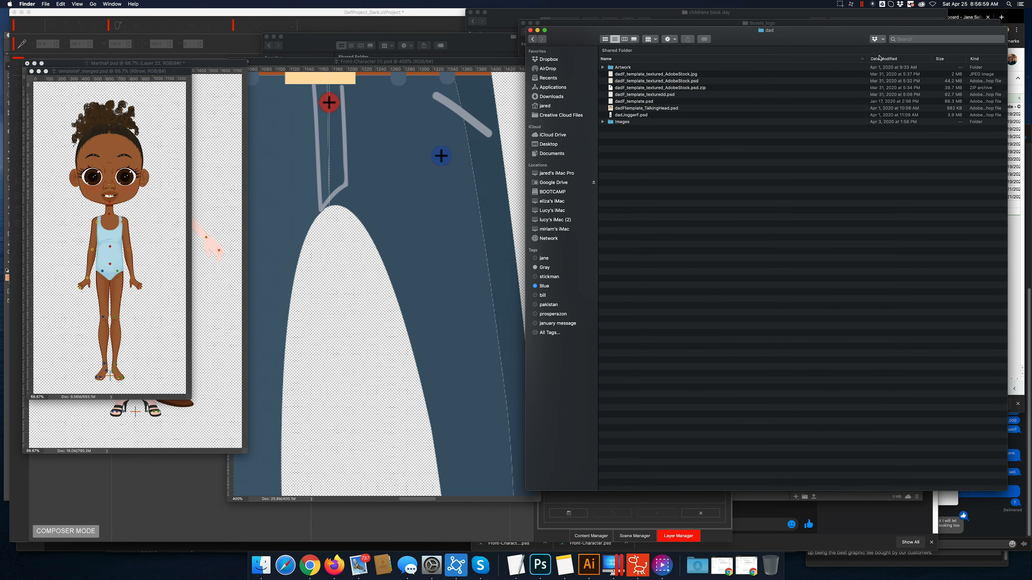
# Quick-look dadJoggerF.psd, dadF_template_textured_AdobeStock.jpg and dadF_template_texturedd.psd to find a suitable dad template.
pyautogui.click(625, 74)
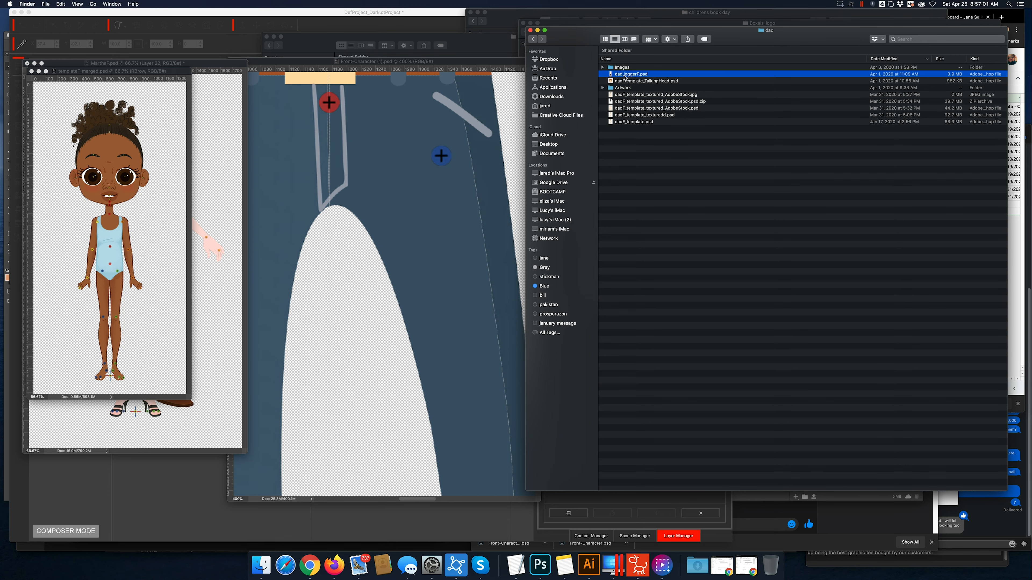
pyautogui.press('space')
pyautogui.press('space')
pyautogui.click(627, 95)
pyautogui.press('space')
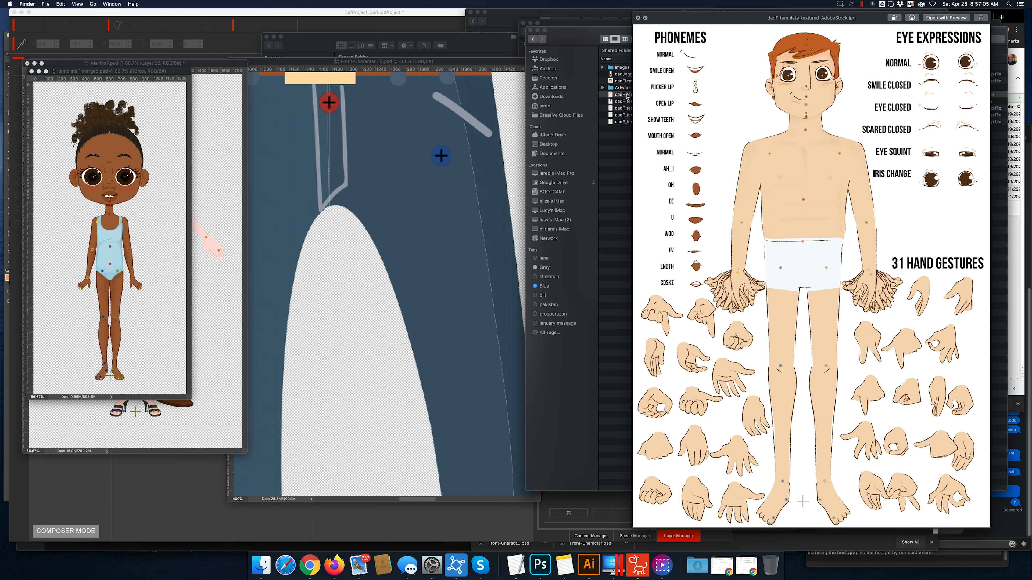
pyautogui.press('Down')
pyautogui.press('Down')
pyautogui.press('Down')
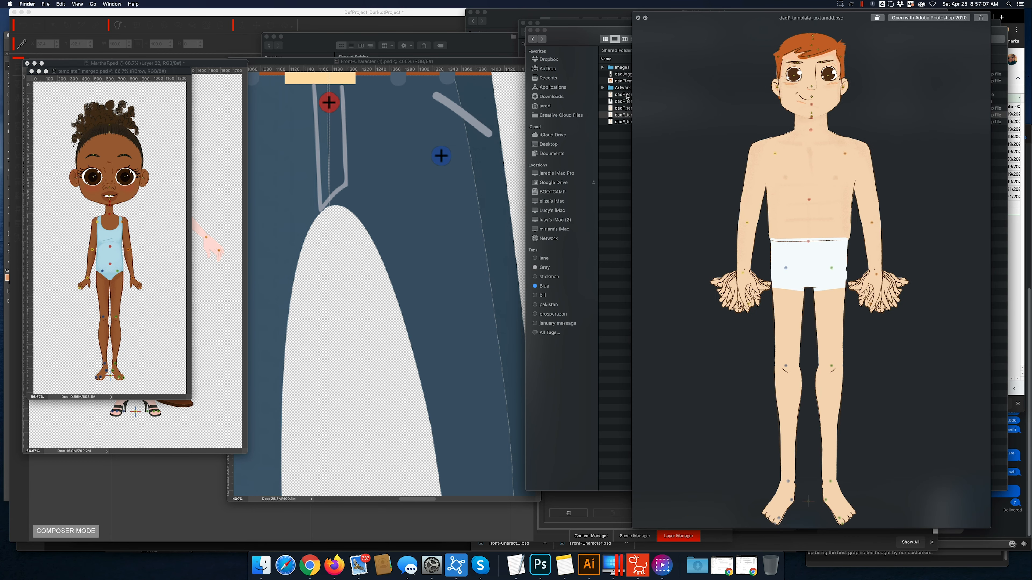
pyautogui.press('space')
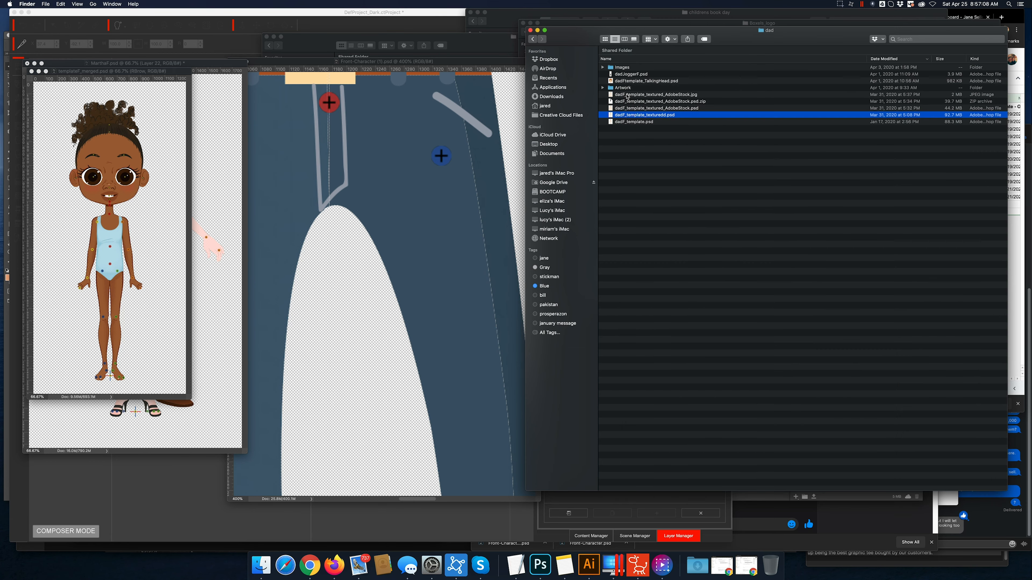
# Open dadF_template_texturedd.psd in Photoshop and place its document window beside the girl template.
pyautogui.doubleClick(646, 116)
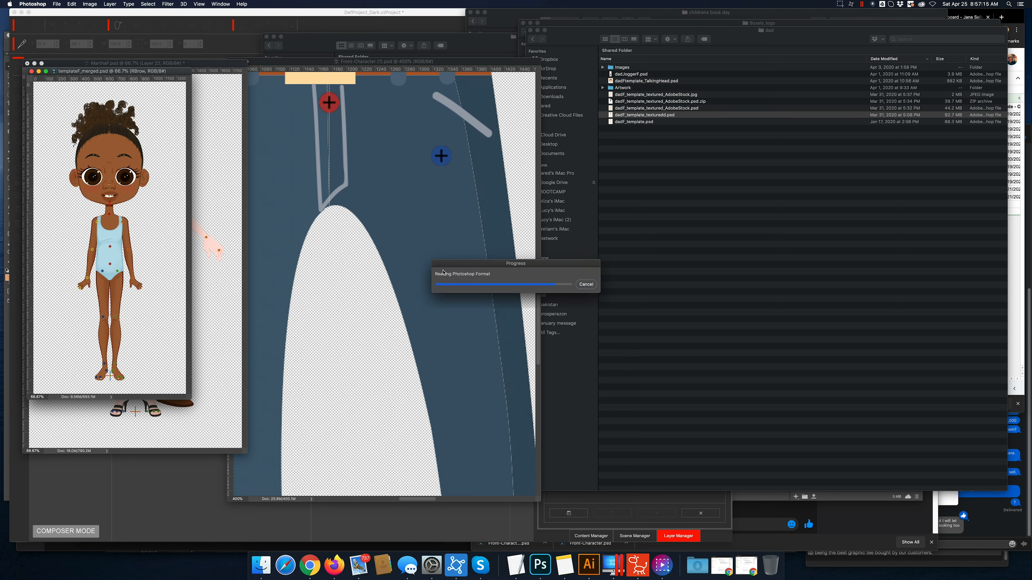
pyautogui.moveTo(243, 79); pyautogui.dragTo(421, 113)
# Quick-look dadFtemplate_TalkingHead.psd in Finder, and open dadJoggerF.psd in Photoshop beside the textured dad template.
pyautogui.click(750, 138)
pyautogui.click(670, 81)
pyautogui.press('space')
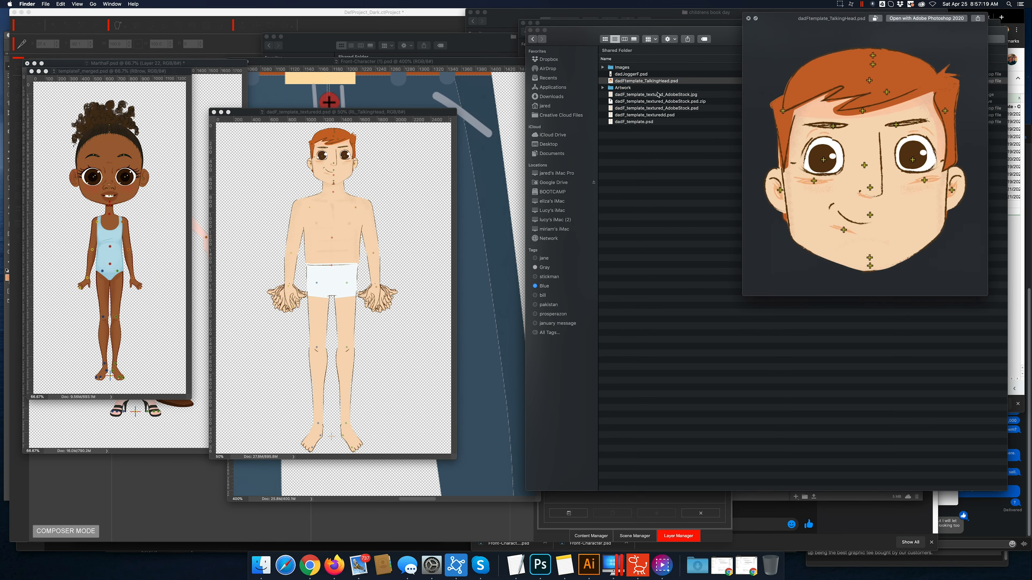
pyautogui.press('space')
pyautogui.doubleClick(637, 75)
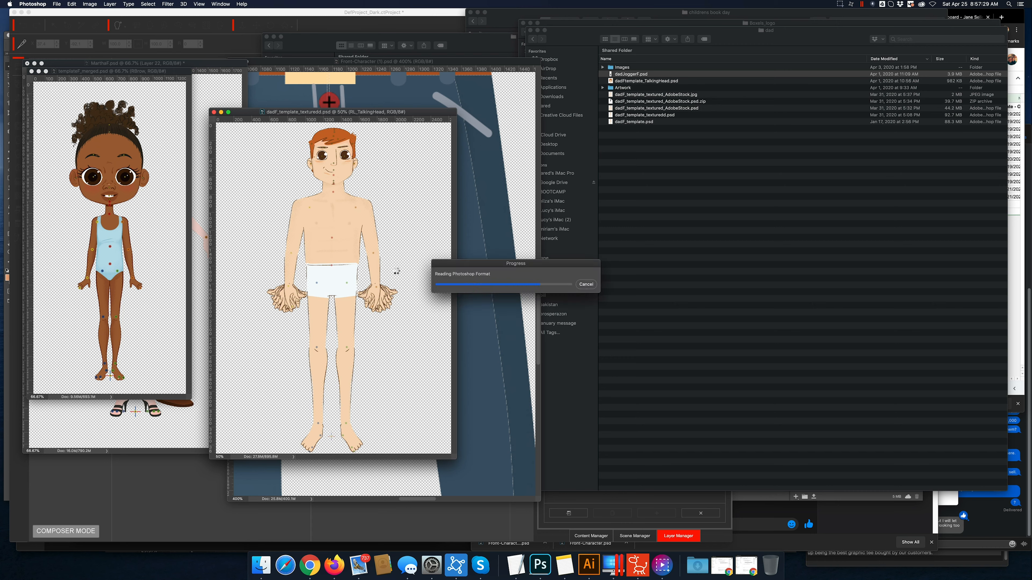
pyautogui.moveTo(99, 88); pyautogui.dragTo(536, 82)
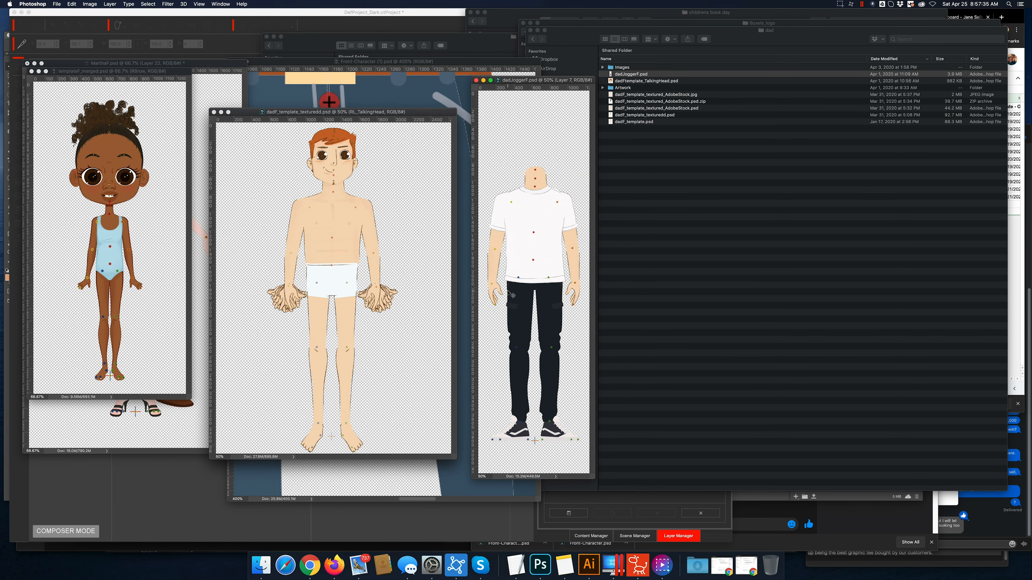
# Go back in Finder to the African > Girl_04-05 folder and show its files as icons.
pyautogui.click(261, 565)
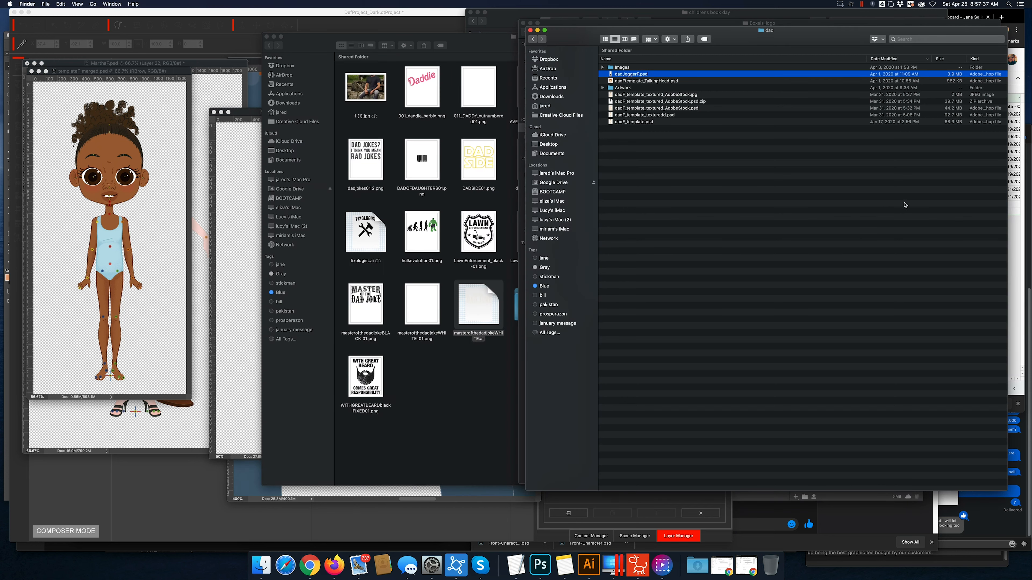
pyautogui.click(532, 39)
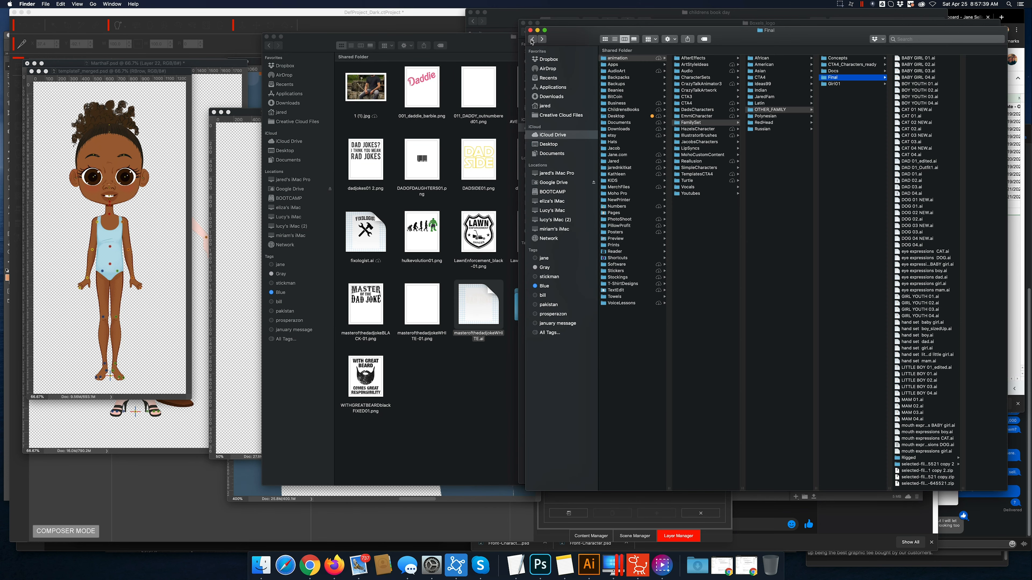
pyautogui.click(531, 39)
pyautogui.click(531, 39)
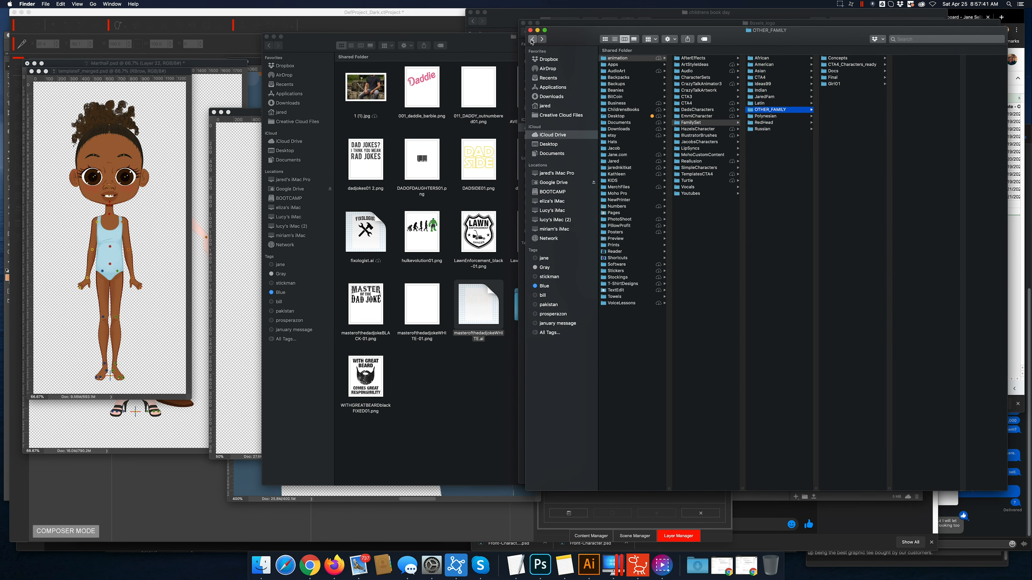
pyautogui.click(892, 84)
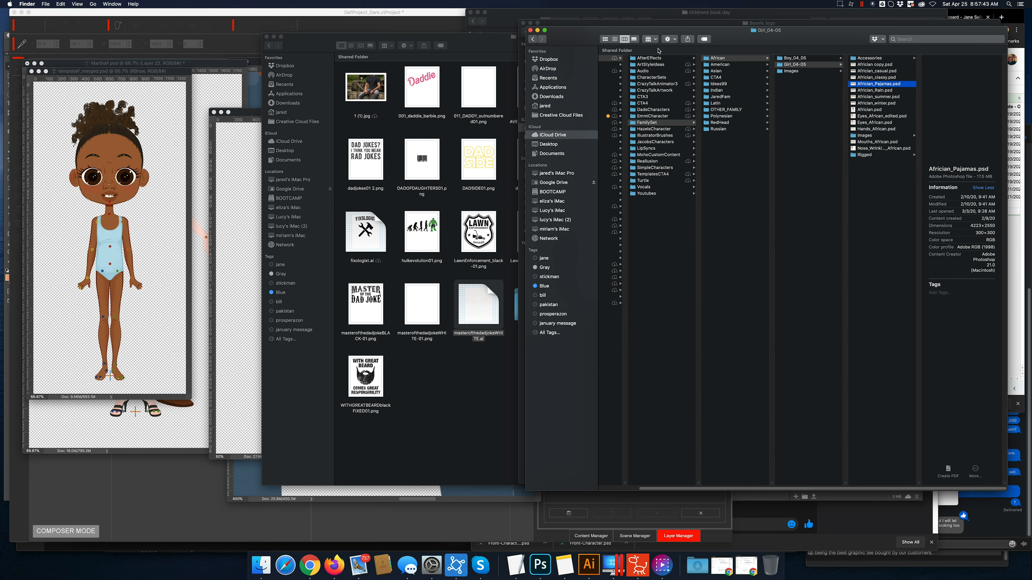
pyautogui.press('super+1')
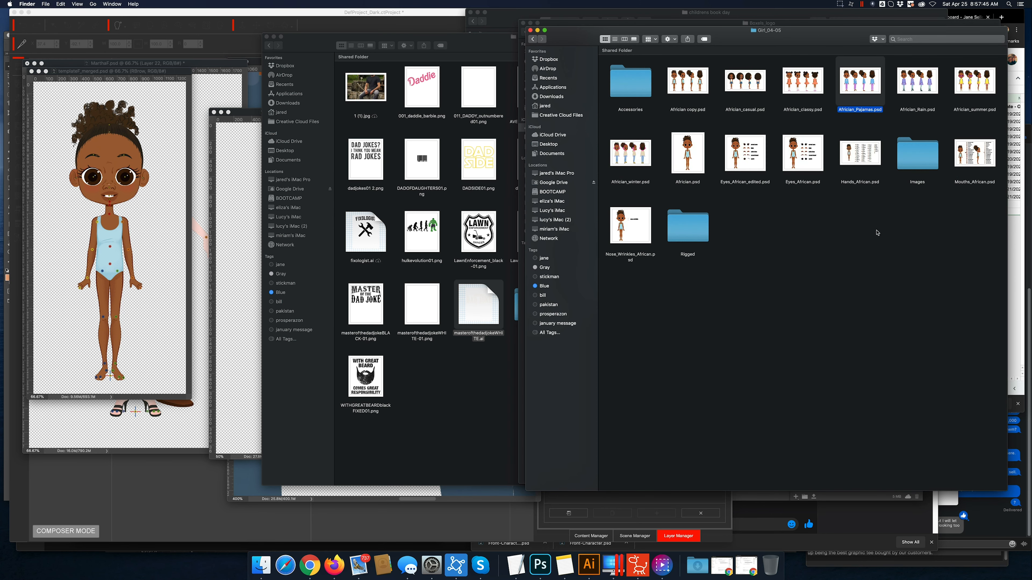
# Enlarge the Girl_04-05 folder's icons to 372 × 372 and reposition the Finder window.
pyautogui.rightClick(866, 268)
pyautogui.click(739, 285)
pyautogui.press('super+j')
pyautogui.moveTo(990, 87); pyautogui.dragTo(1008, 86)
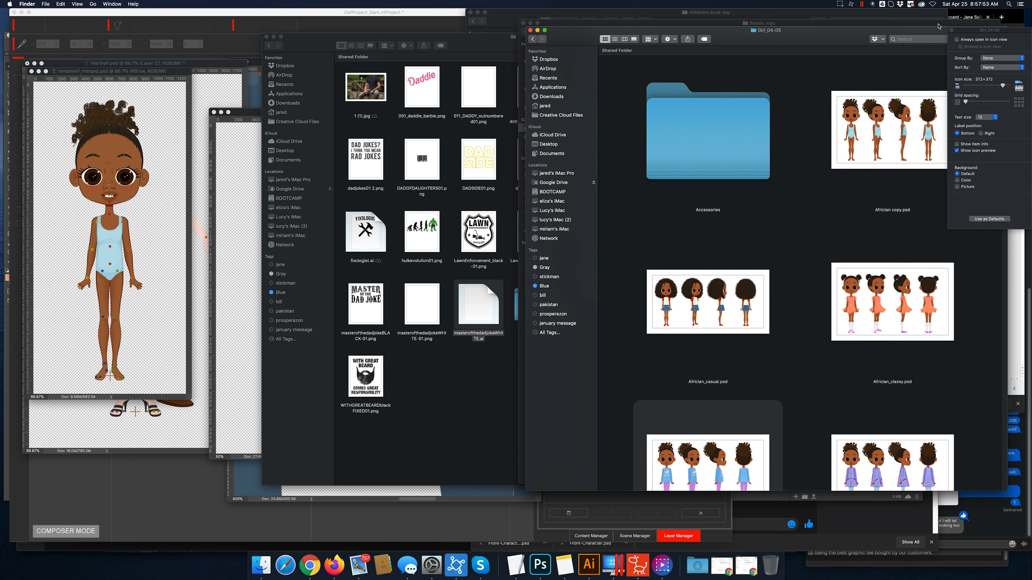
pyautogui.click(952, 30)
pyautogui.moveTo(951, 31); pyautogui.dragTo(909, 13)
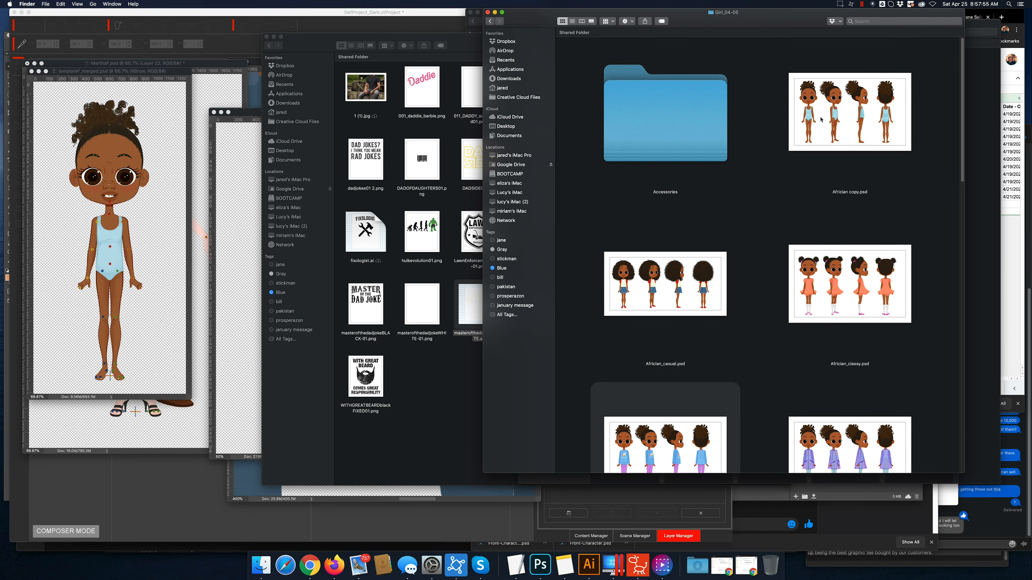
# Quick-look the outfit sheets Africian_Pajamas.psd and Africian_Rain.psd to examine the girl's four view angles.
pyautogui.scroll(-3, 711, 284)
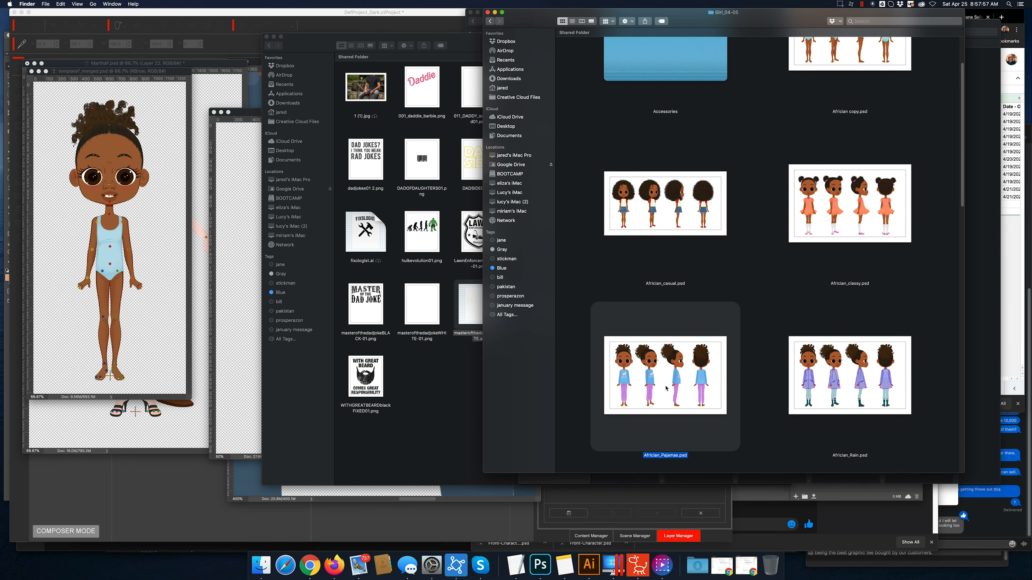
pyautogui.press('space')
pyautogui.press('space')
pyautogui.press('Right')
pyautogui.press('space')
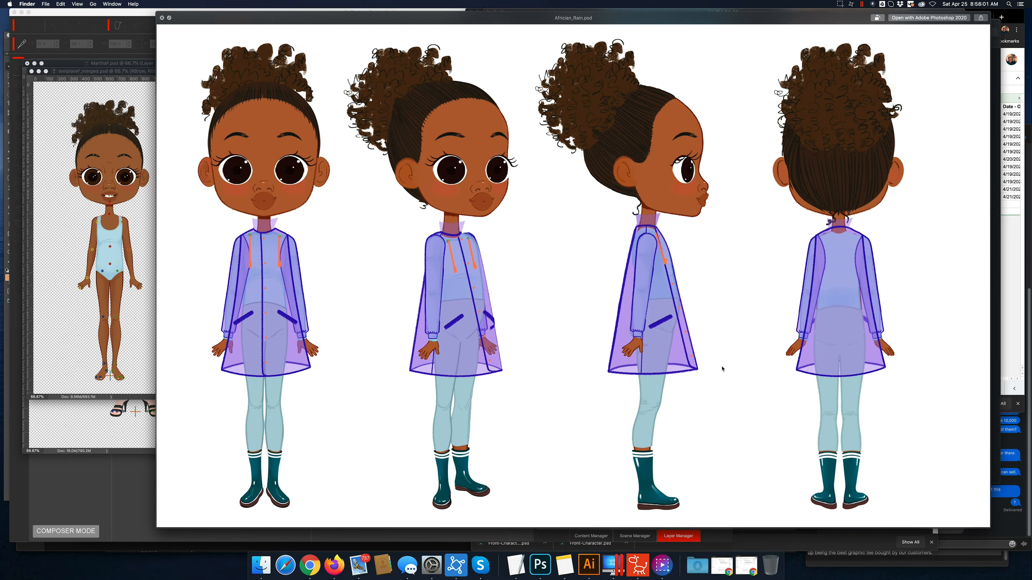
pyautogui.press('space')
# Quick-look Eyes_African_edited.psd and examine the girl's eye, hand, mouth and nose-wrinkle sheets in the folder.
pyautogui.scroll(-2, 761, 350)
pyautogui.scroll(-10, 761, 351)
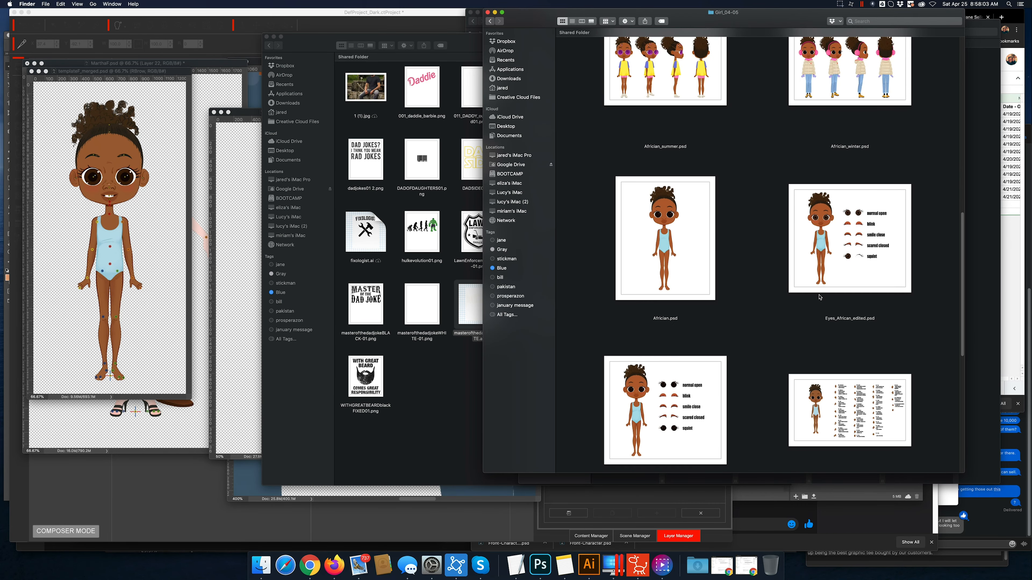
pyautogui.click(839, 241)
pyautogui.press('space')
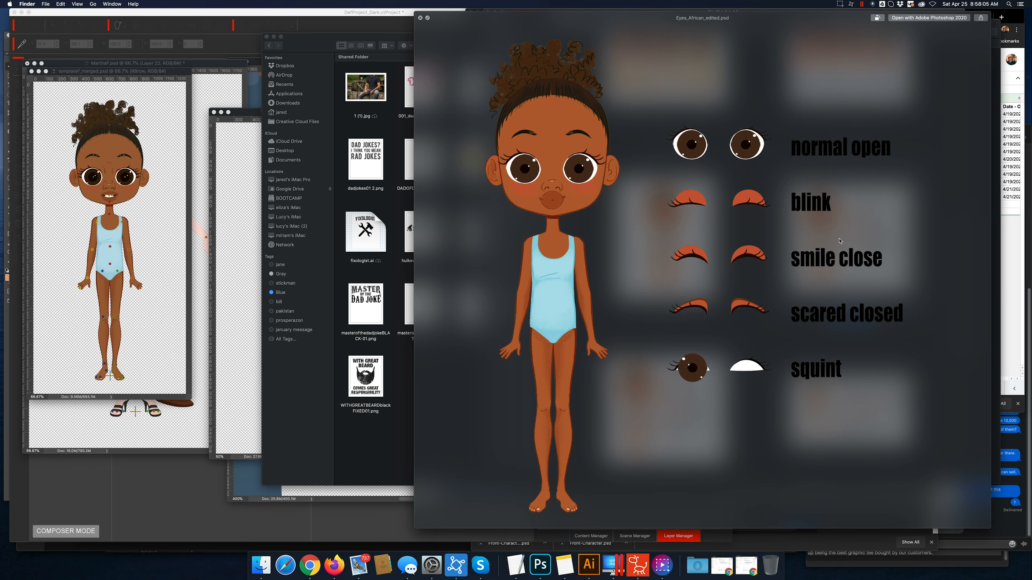
pyautogui.press('space')
pyautogui.scroll(-4, 833, 260)
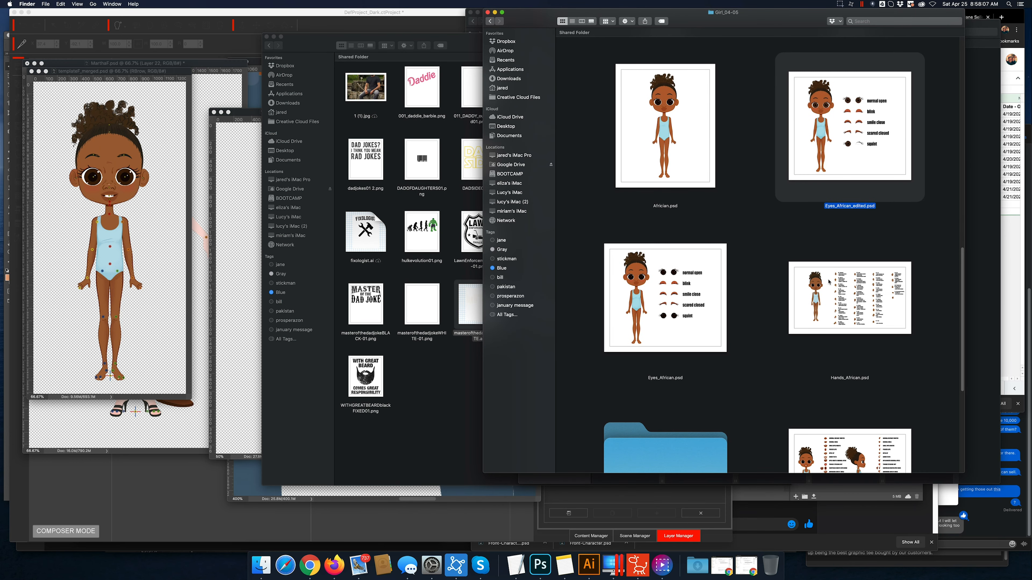
pyautogui.click(829, 282)
pyautogui.scroll(-5, 827, 286)
pyautogui.click(833, 273)
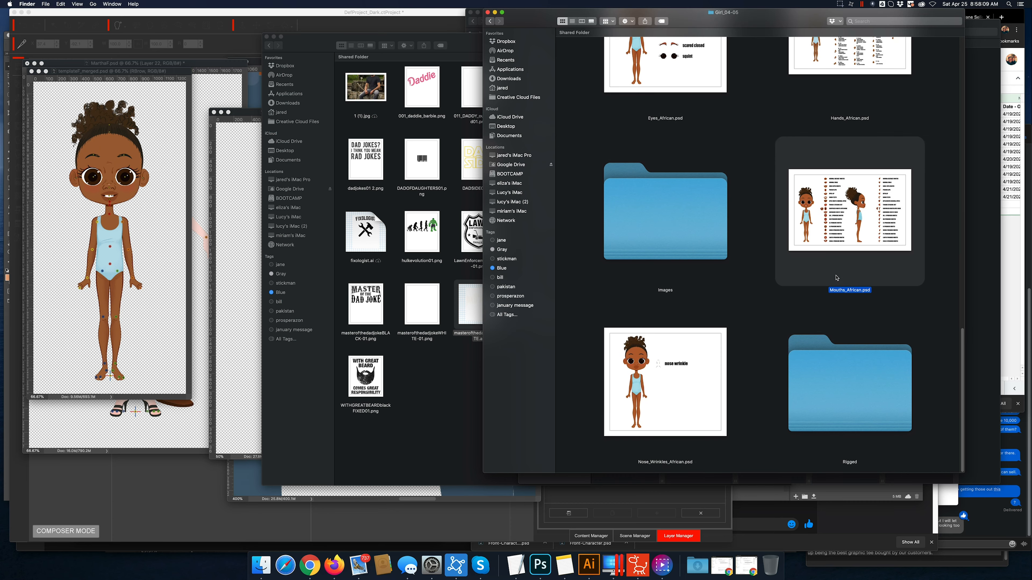
pyautogui.scroll(10, 834, 248)
pyautogui.scroll(5, 829, 220)
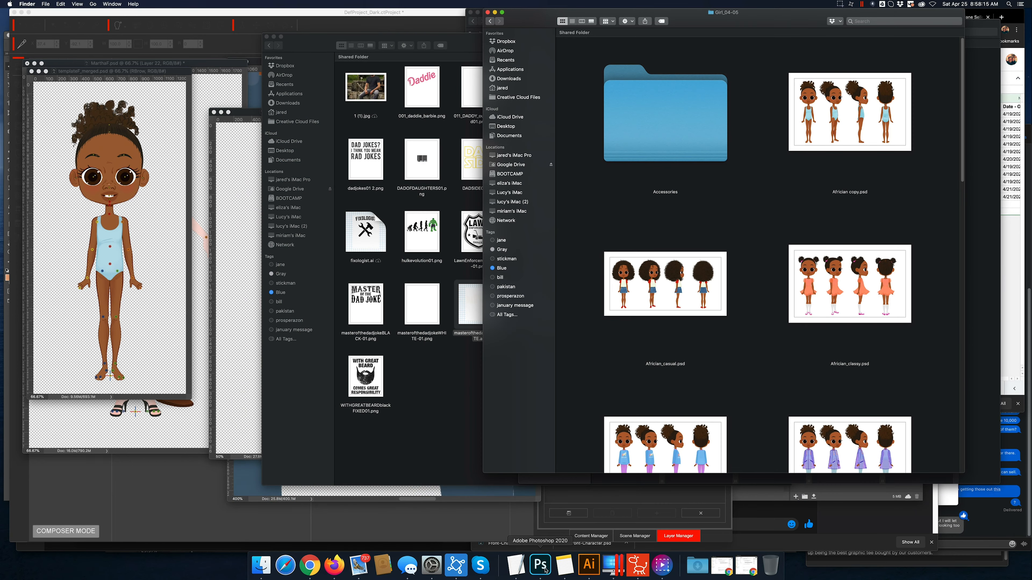
# Switch to Cartoon Animator and exit Composer Mode to return the boned character to Stage Mode.
pyautogui.click(557, 540)
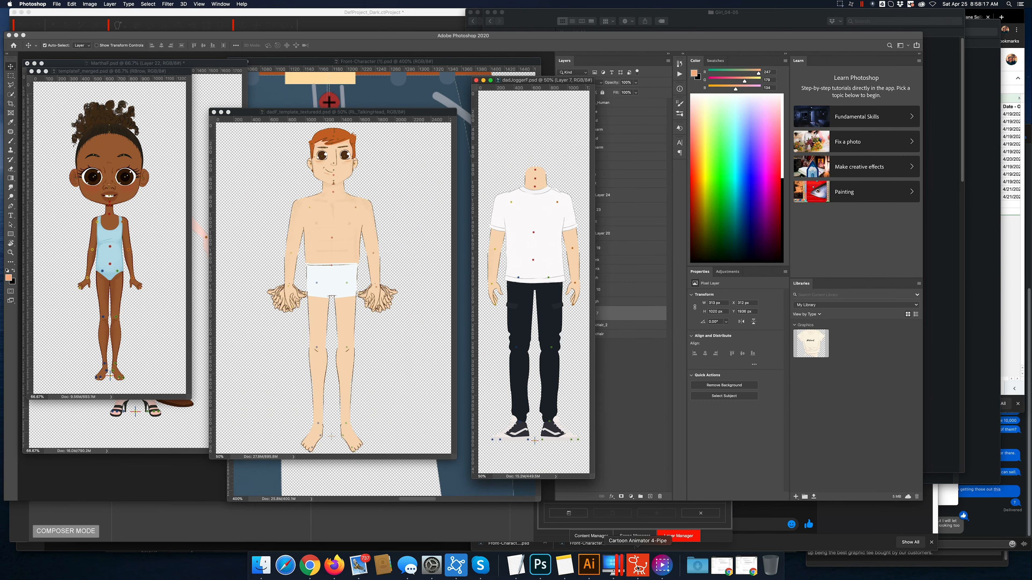
pyautogui.click(639, 565)
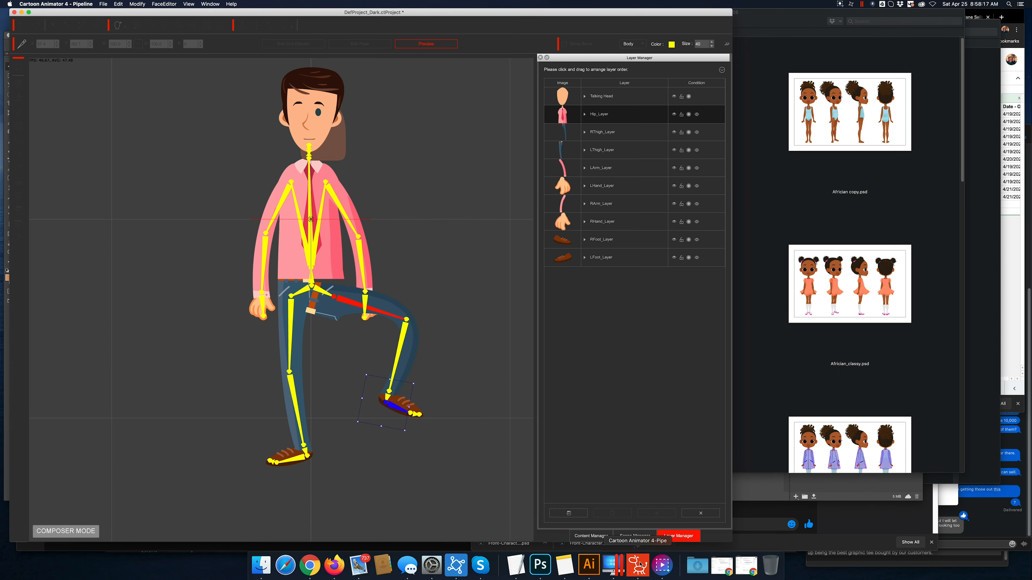
pyautogui.click(308, 156)
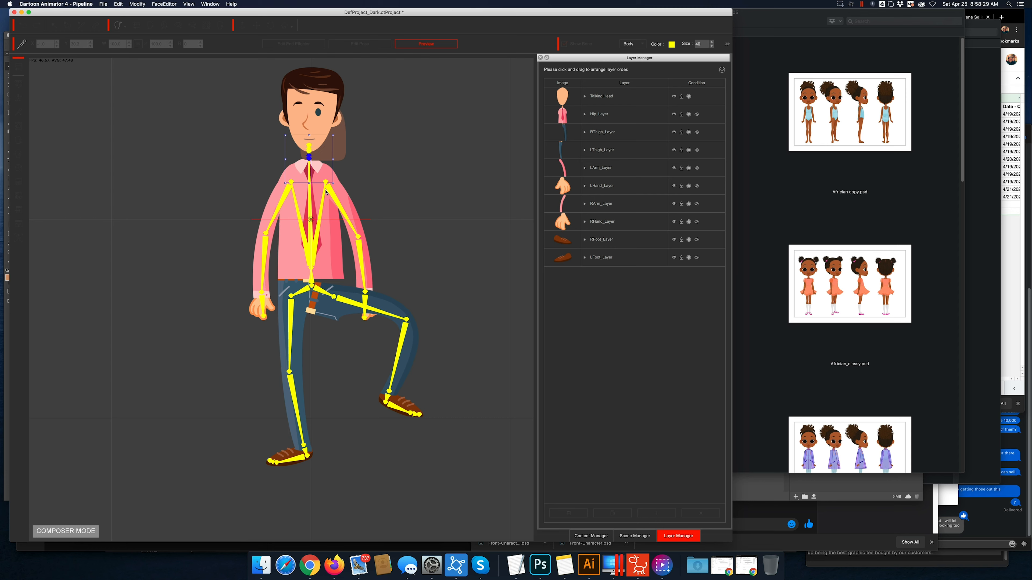
pyautogui.click(387, 300)
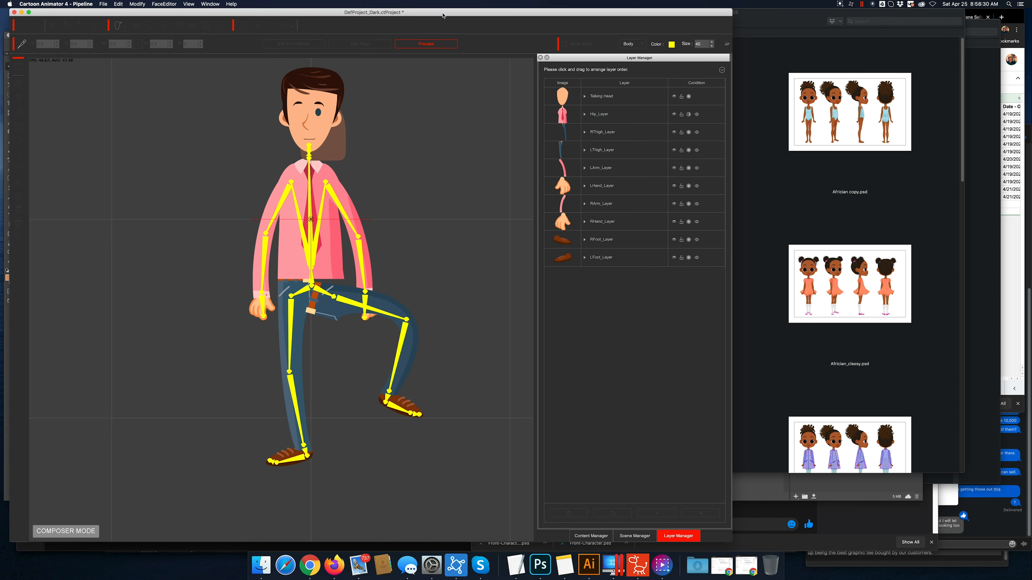
pyautogui.click(427, 44)
pyautogui.click(18, 67)
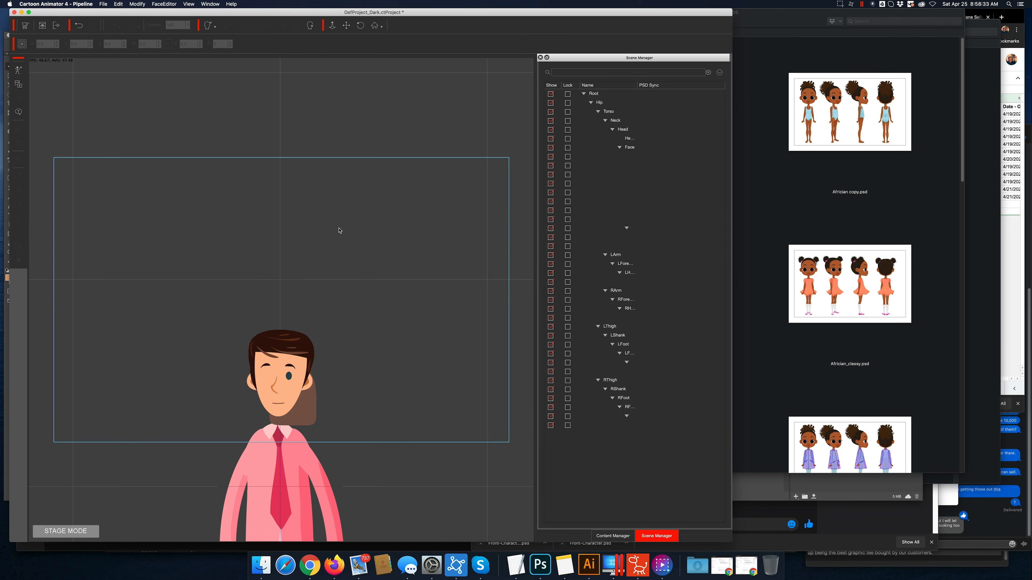
# Show the G3 360 human character templates and delete the pink-shirted character from the stage.
pyautogui.click(613, 536)
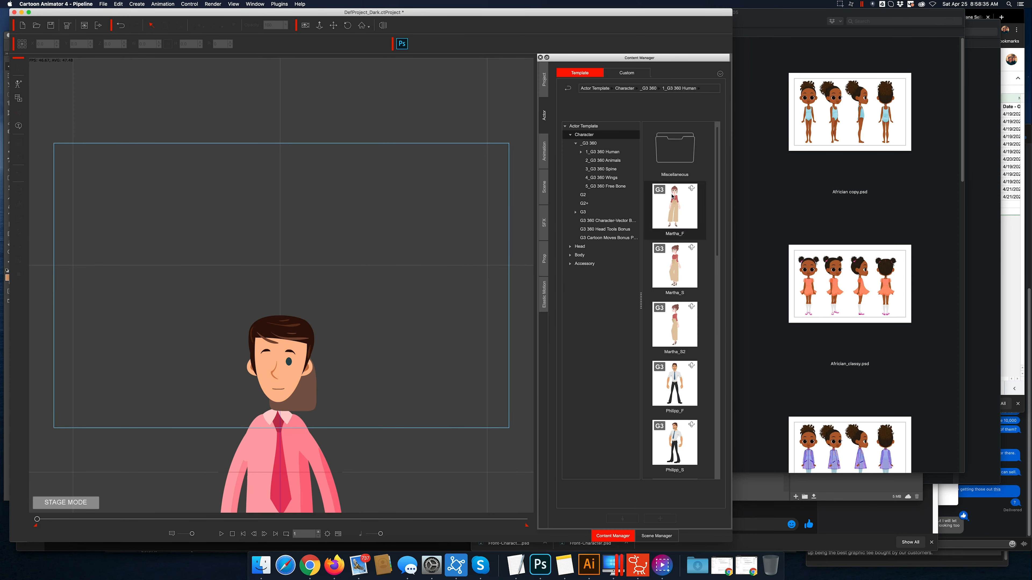
pyautogui.click(276, 376)
pyautogui.press('Delete')
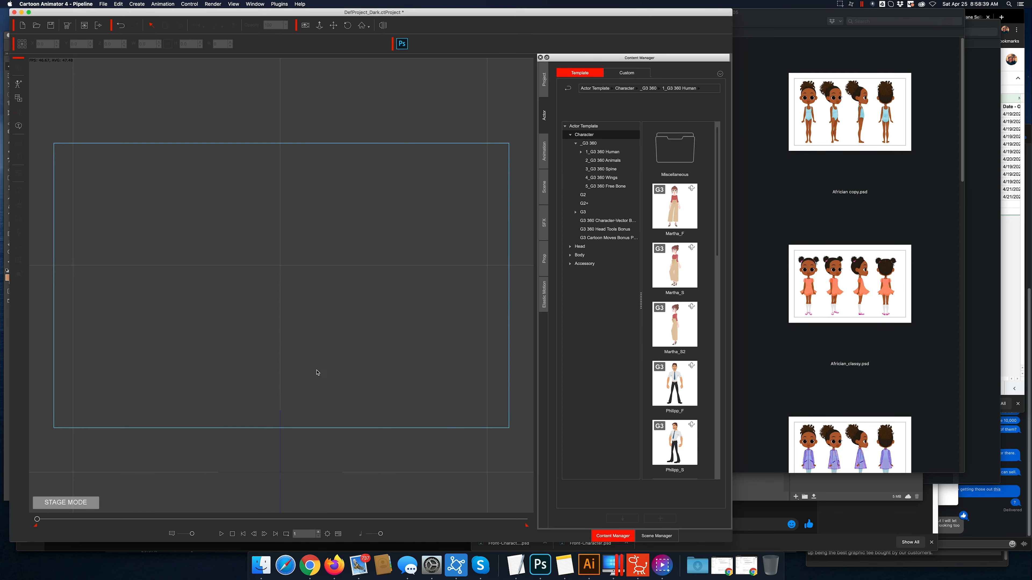